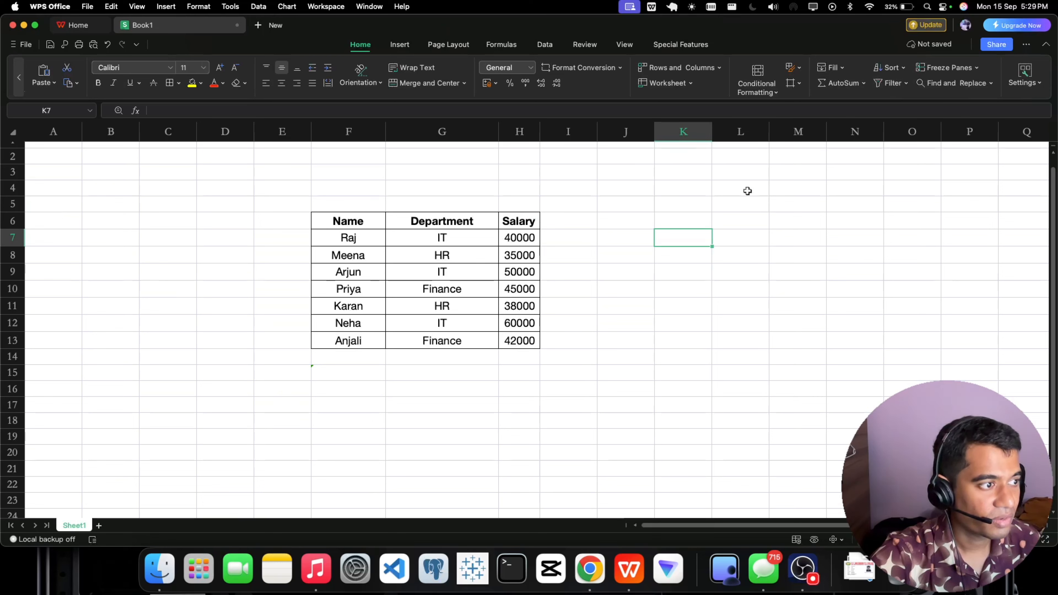
{"action": "double_click", "coordinate": [668, 226]}
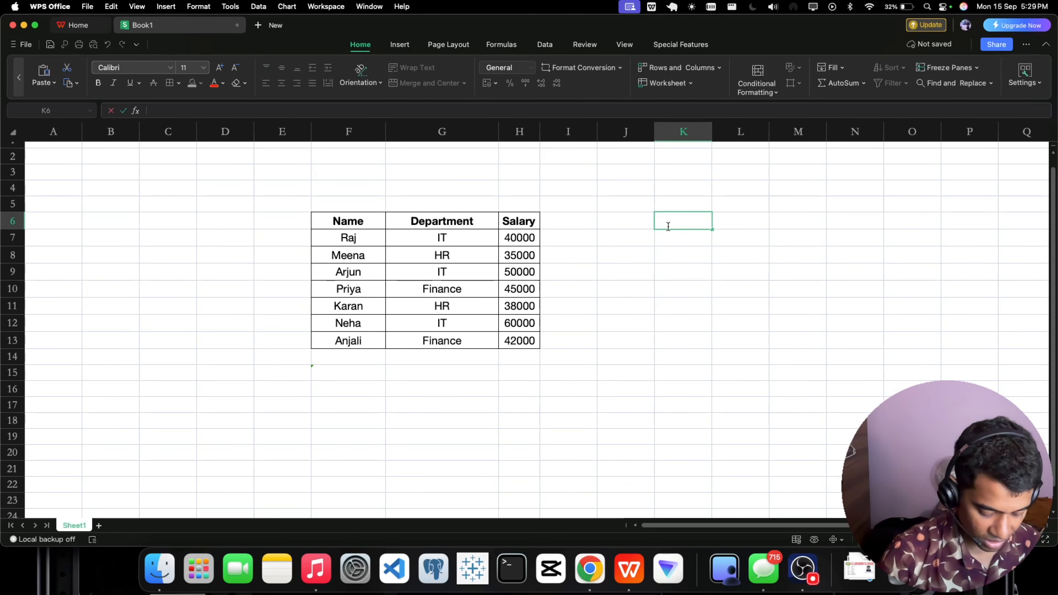
{"action": "type", "text": "=filter"}
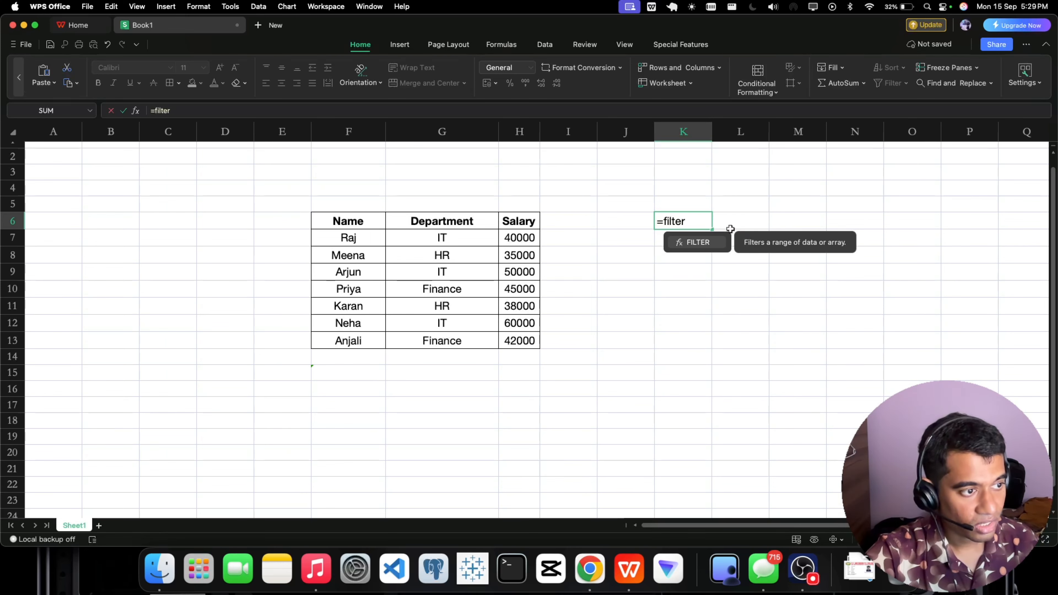
{"action": "left_click", "coordinate": [673, 329]}
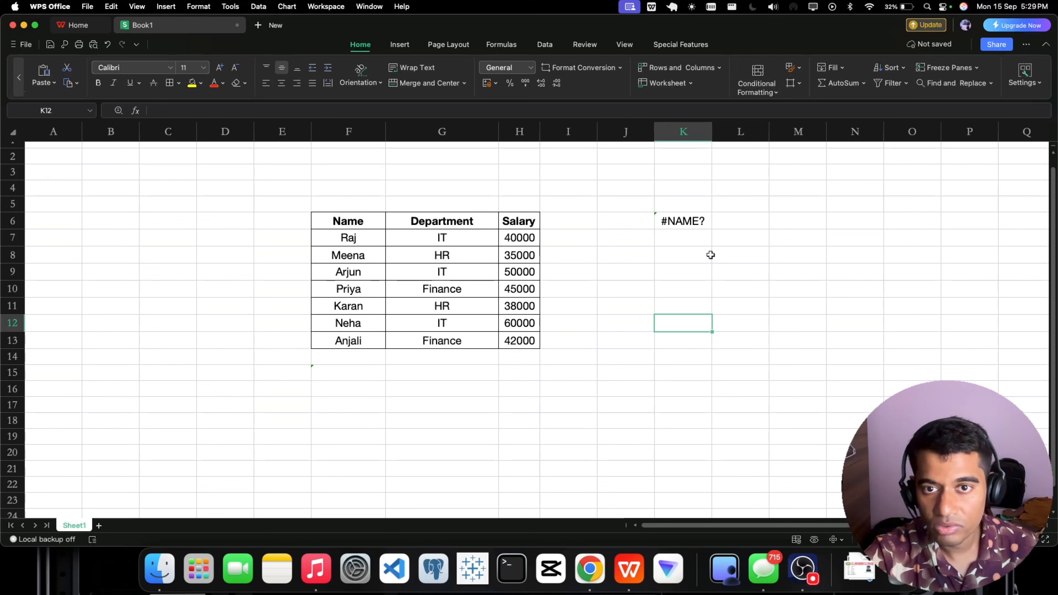
{"action": "left_click", "coordinate": [684, 221]}
{"action": "key", "text": "Delete"}
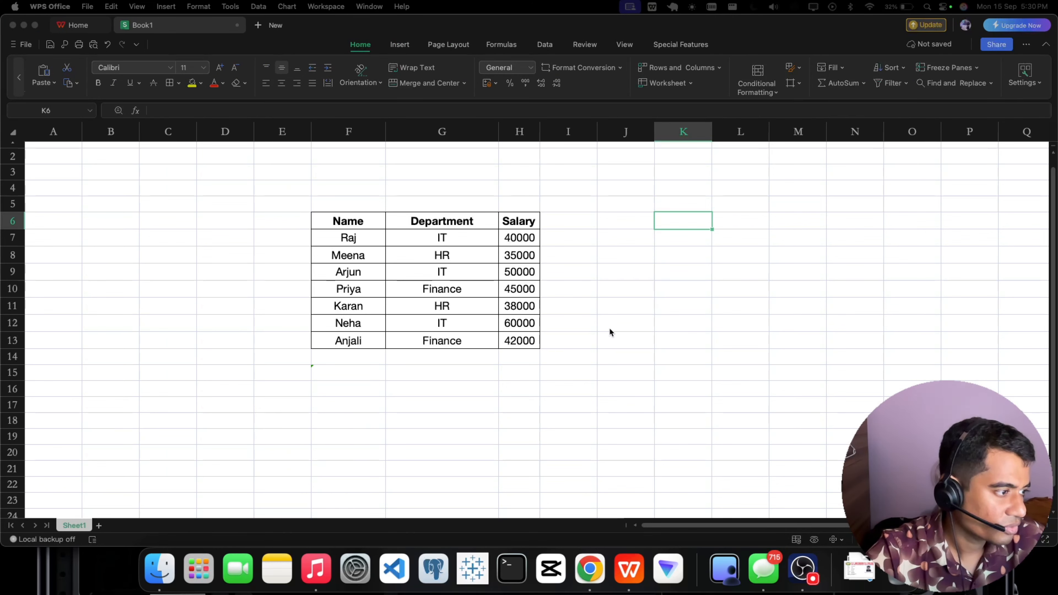
Clear the leftover entry in cell F15 and select the employee table F6:H13.
{"action": "left_click", "coordinate": [331, 375]}
{"action": "left_click", "coordinate": [331, 375]}
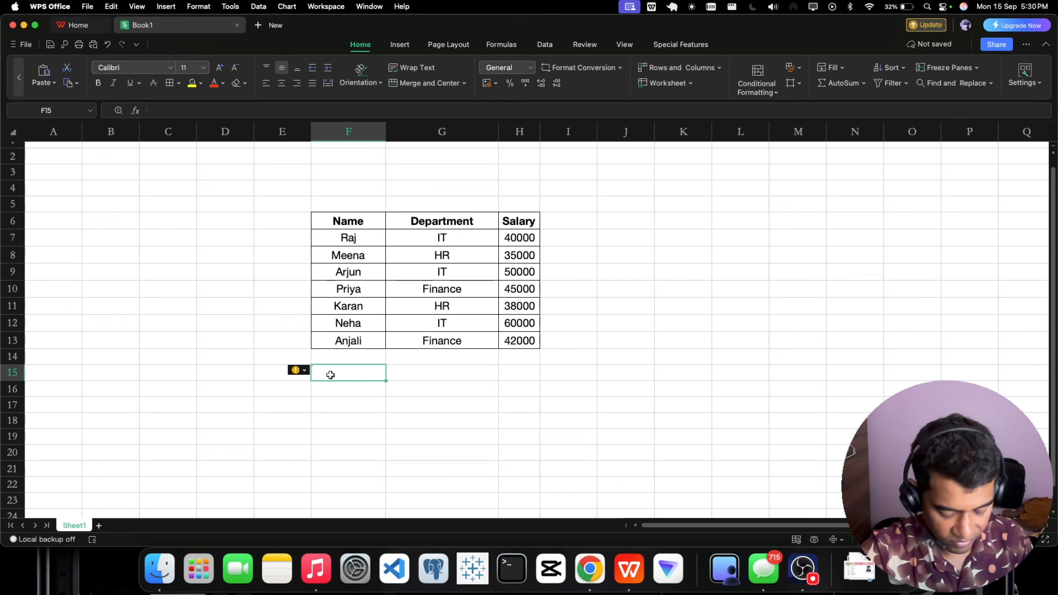
{"action": "left_click", "coordinate": [407, 406]}
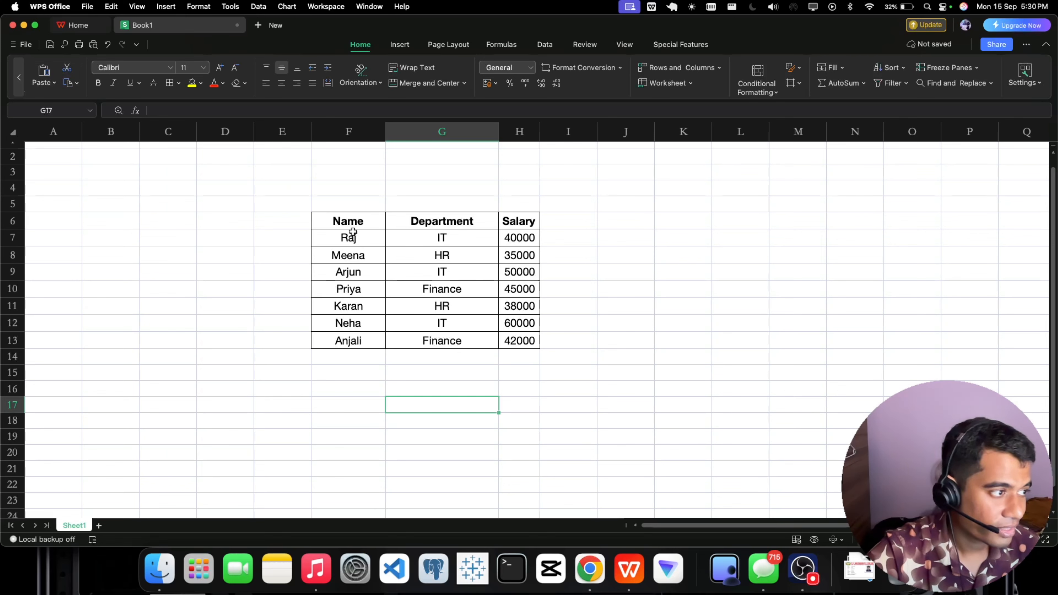
{"action": "left_click_drag", "start_coordinate": [349, 227], "coordinate": [514, 340]}
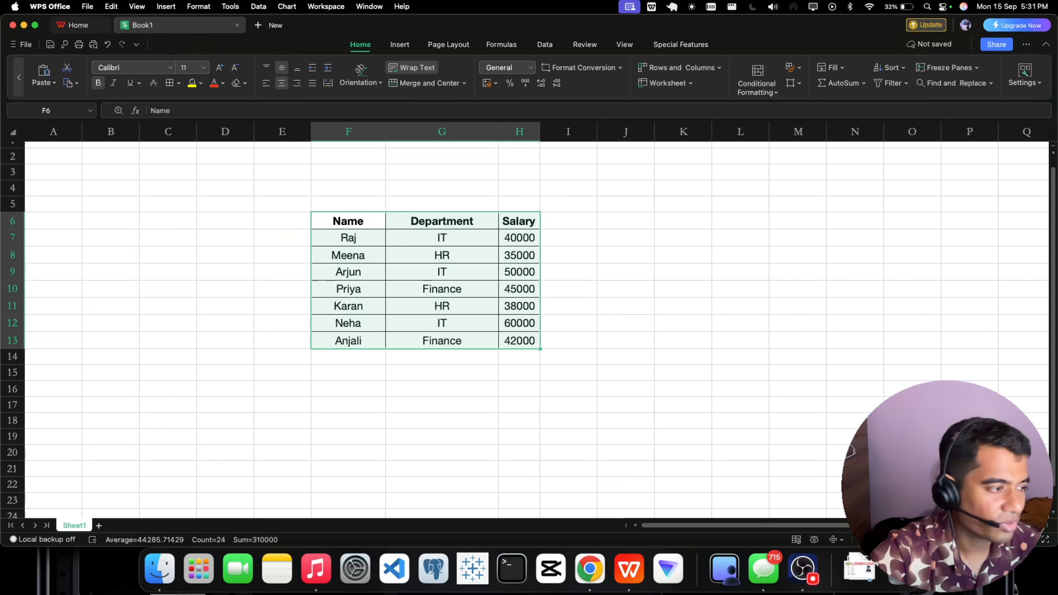
Write the FILTER syntax as a note in row 16, with "=" in E16 and "FILTER(array , include , [if_empty])" in F16.
{"action": "double_click", "coordinate": [301, 390]}
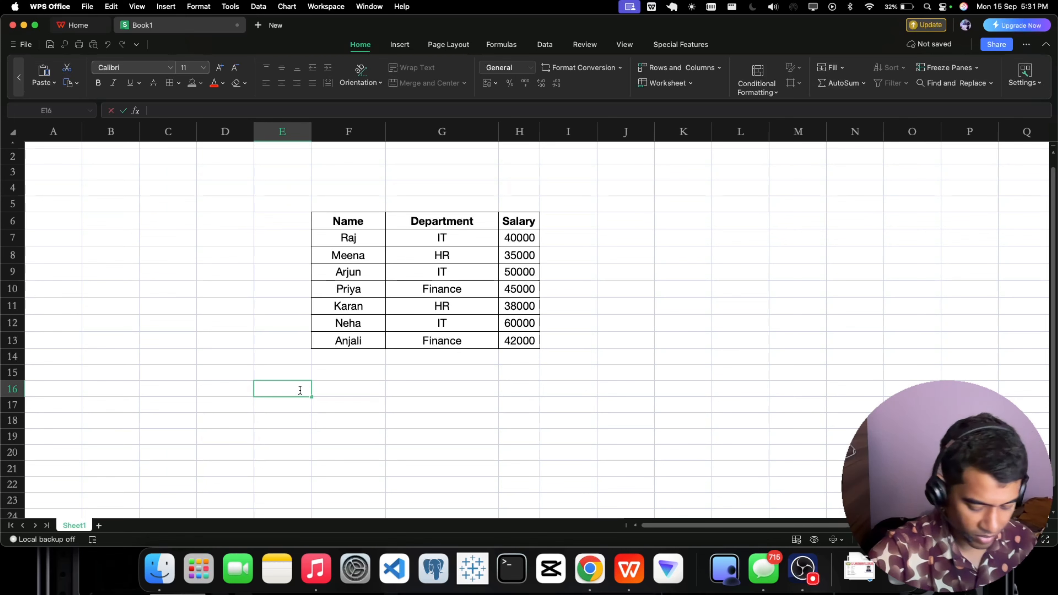
{"action": "type", "text": "="}
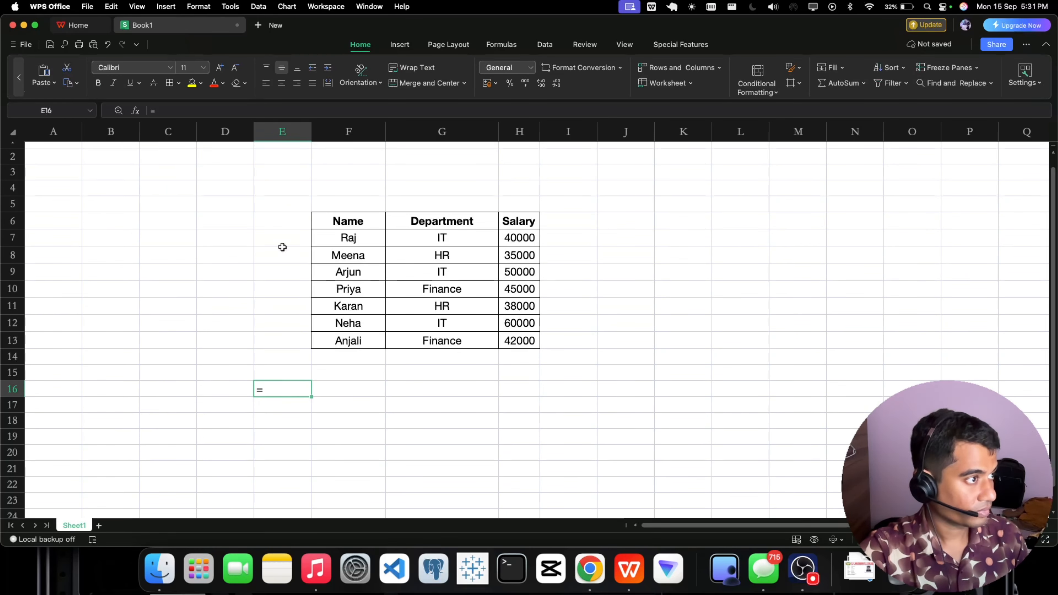
{"action": "double_click", "coordinate": [338, 383]}
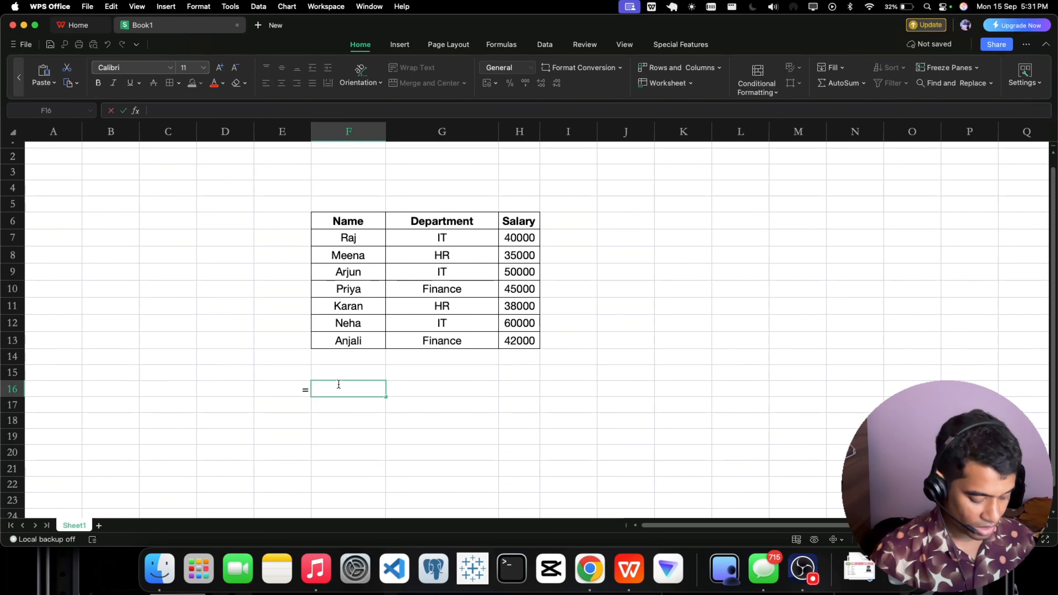
{"action": "type", "text": "FILTER"}
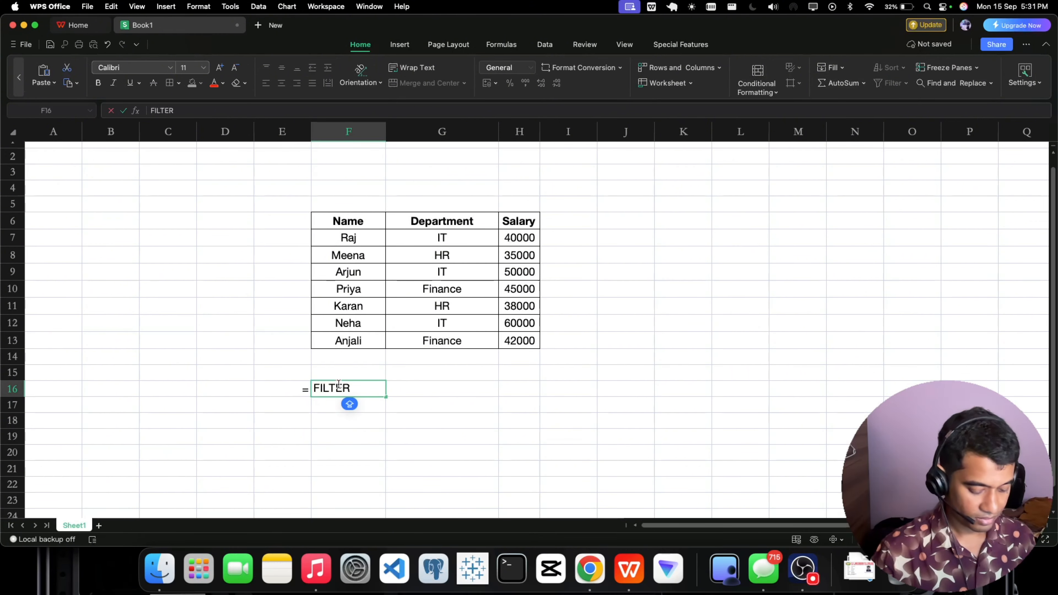
{"action": "type", "text": "("}
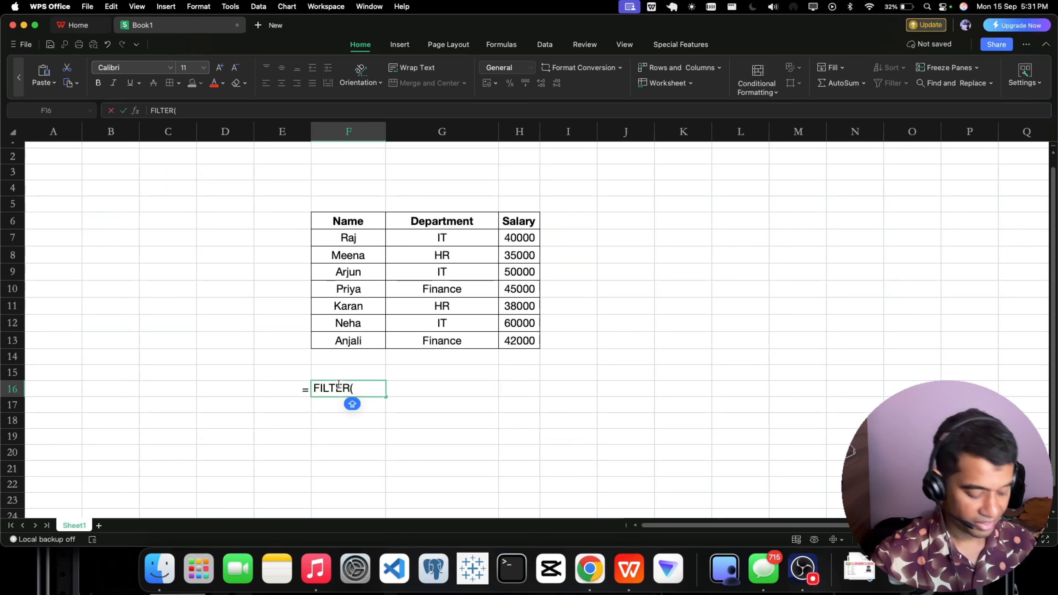
{"action": "type", "text": "array ,"}
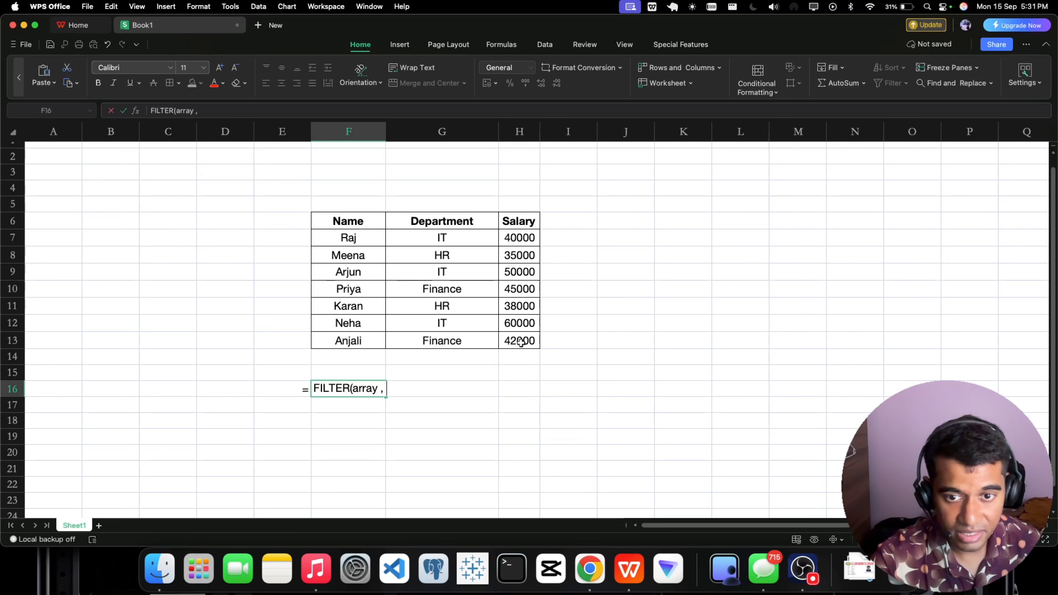
{"action": "type", "text": "include"}
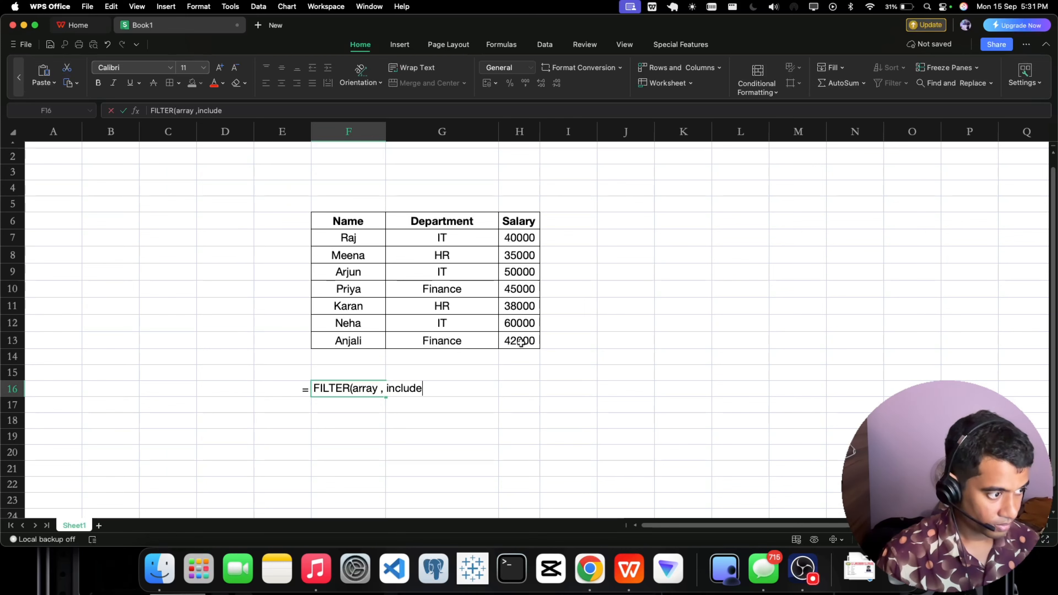
{"action": "type", "text": " ,"}
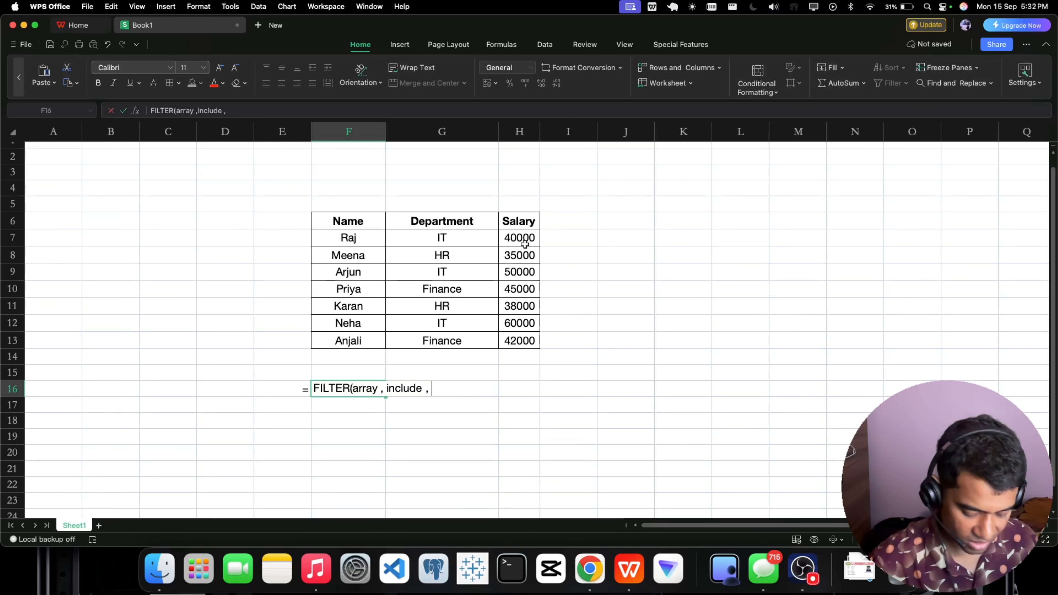
{"action": "type", "text": "[if_e"}
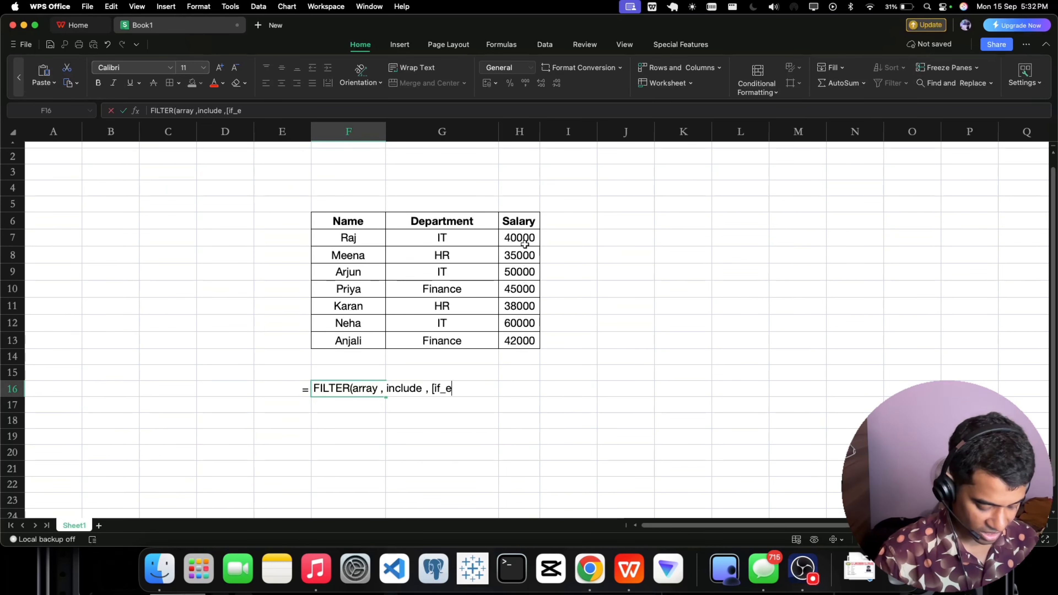
{"action": "type", "text": "mpty]"}
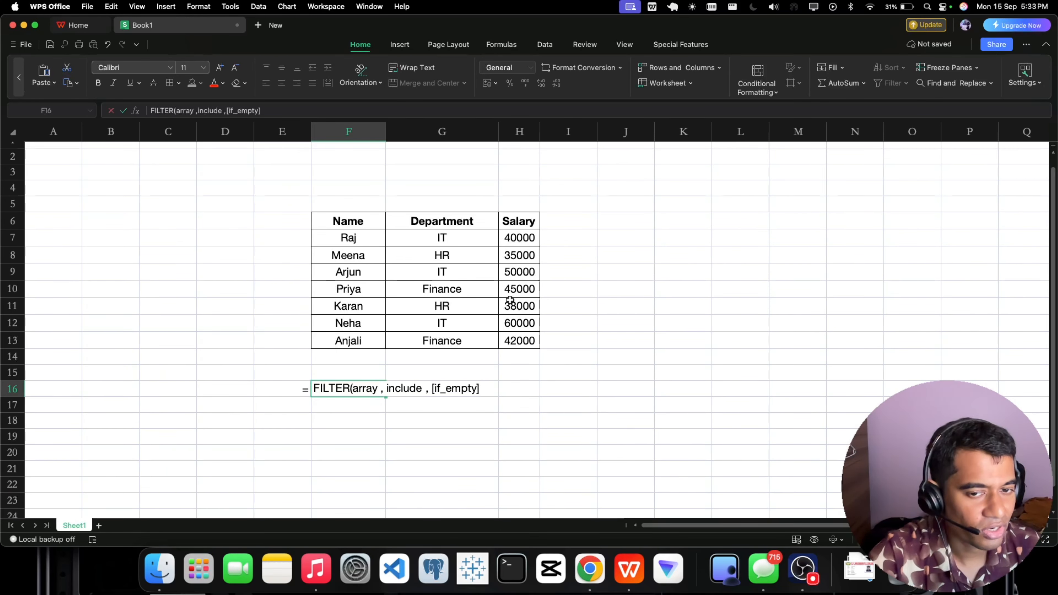
{"action": "type", "text": ")"}
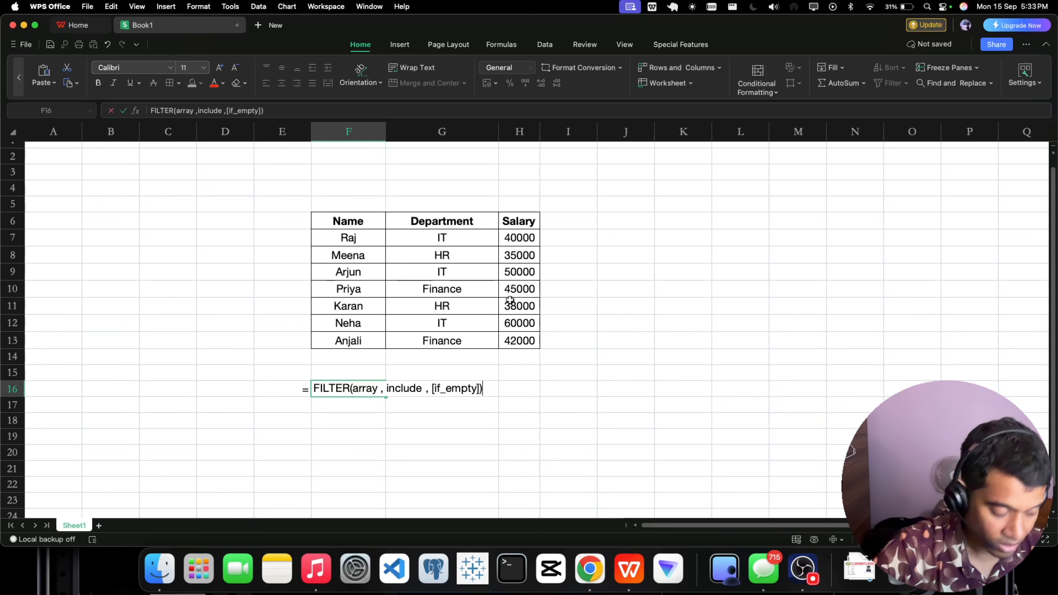
{"action": "key", "text": "Return"}
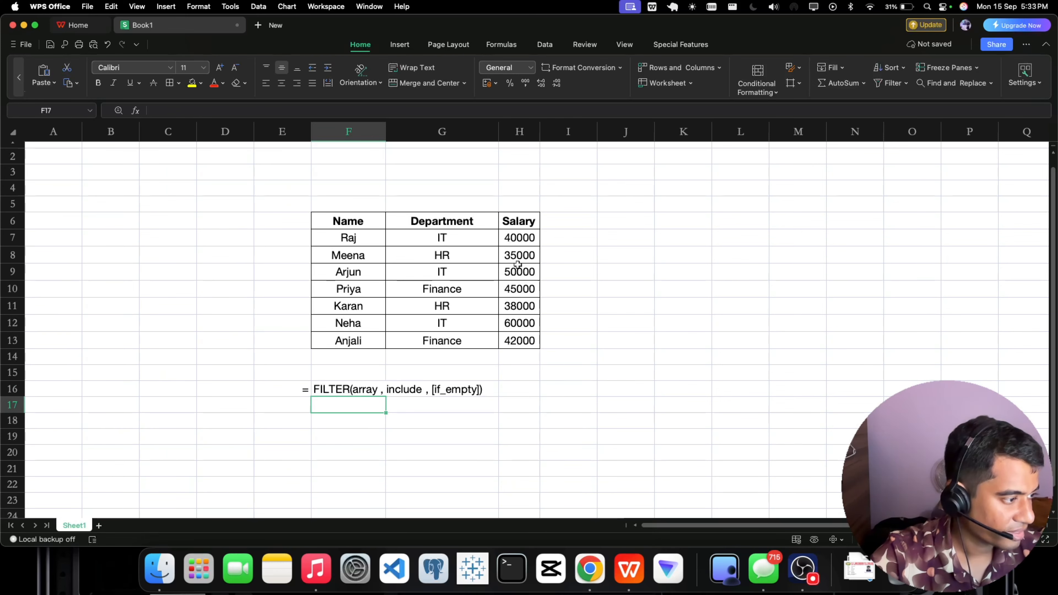
Highlight the FILTER syntax note in E16:G16 with a yellow fill and make its text bold.
{"action": "left_click_drag", "start_coordinate": [297, 389], "coordinate": [453, 387]}
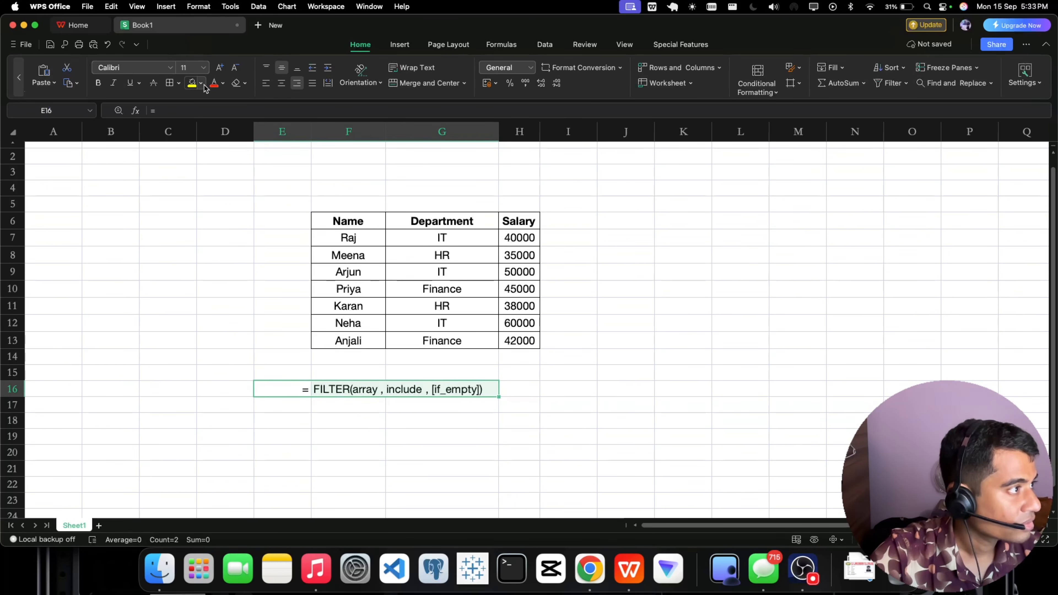
{"action": "left_click", "coordinate": [192, 83]}
{"action": "left_click", "coordinate": [98, 85]}
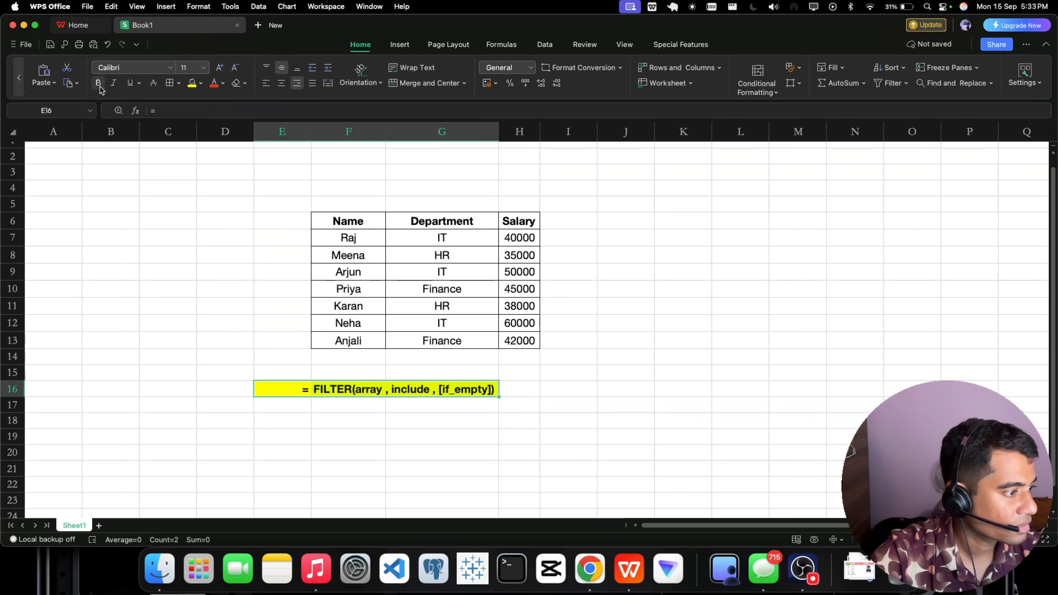
{"action": "left_click", "coordinate": [453, 402]}
{"action": "left_click", "coordinate": [470, 394]}
{"action": "left_click", "coordinate": [287, 389]}
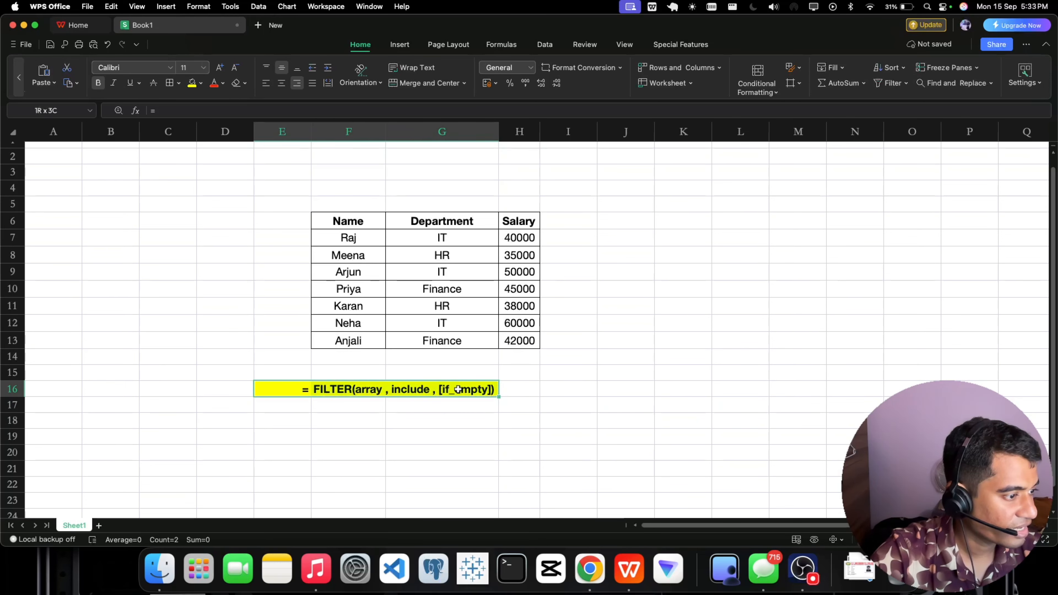
{"action": "left_click", "coordinate": [436, 434]}
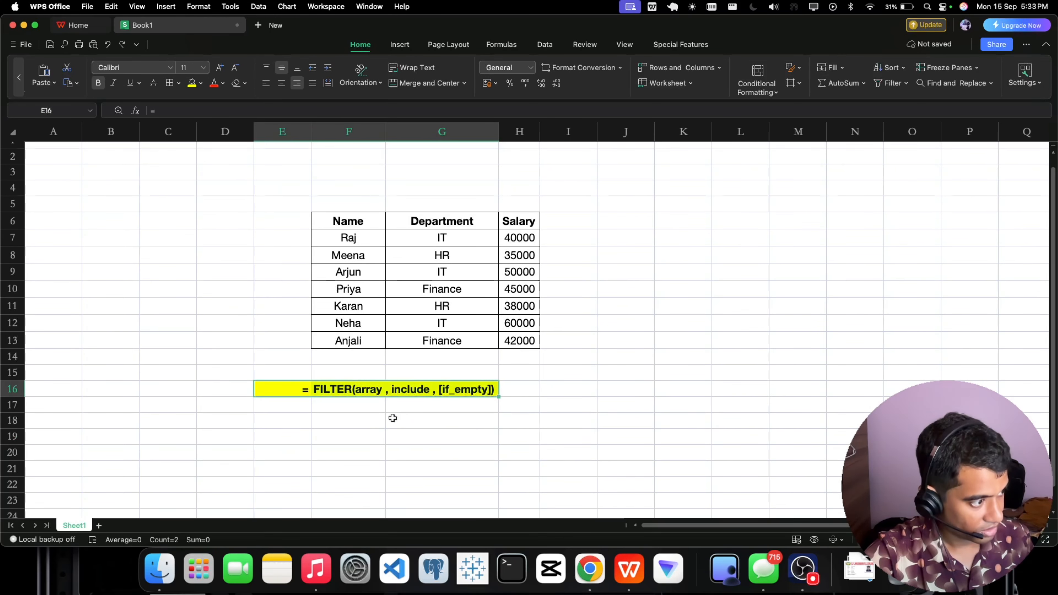
{"action": "left_click", "coordinate": [344, 410]}
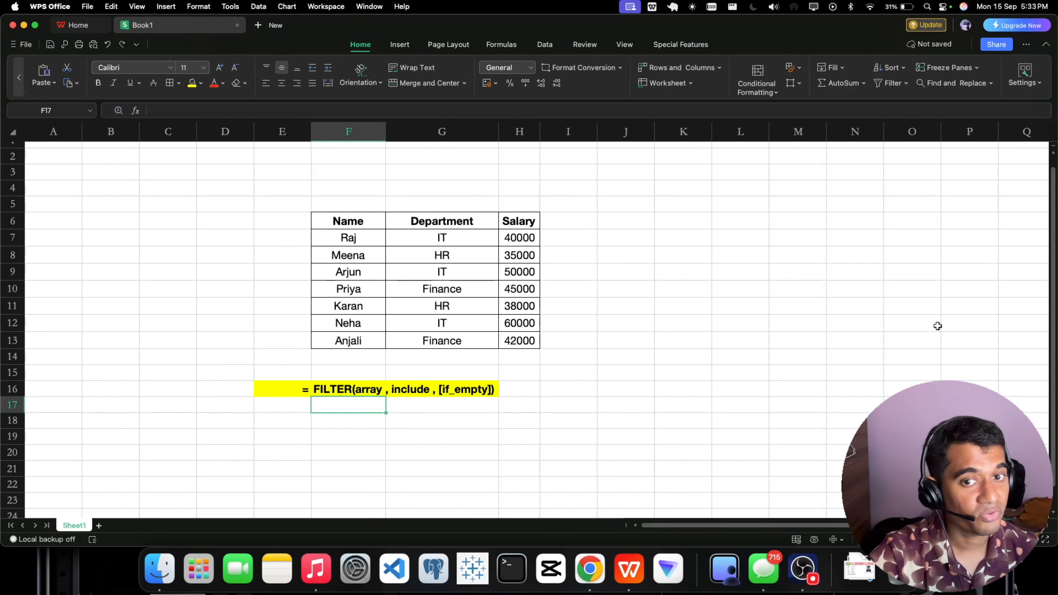
Enter the heading "Only IT dept employees" in cell J6 and make it bold.
{"action": "left_click", "coordinate": [569, 225]}
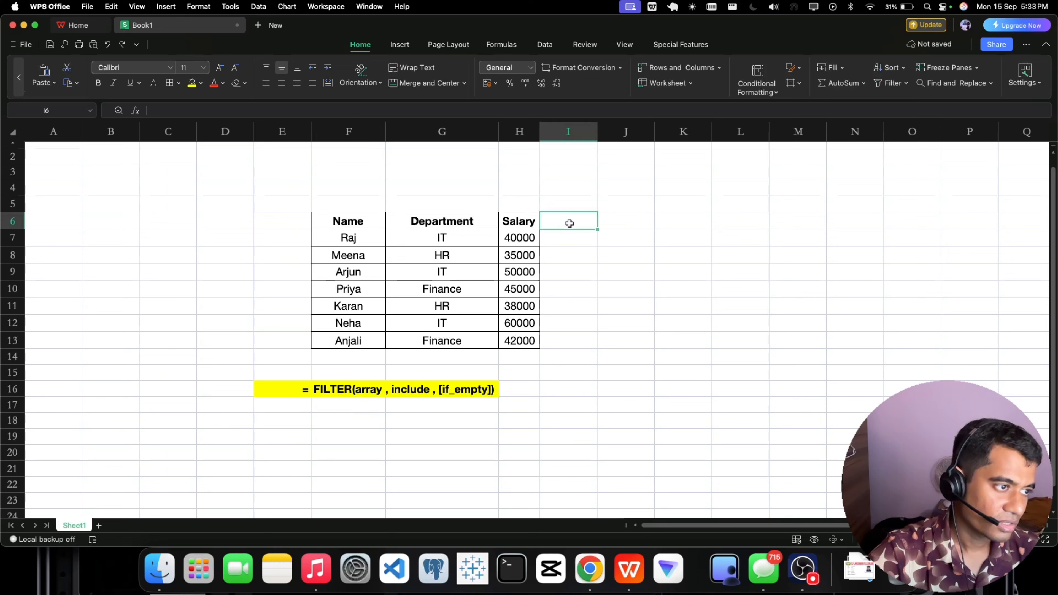
{"action": "left_click", "coordinate": [626, 223]}
{"action": "double_click", "coordinate": [626, 223]}
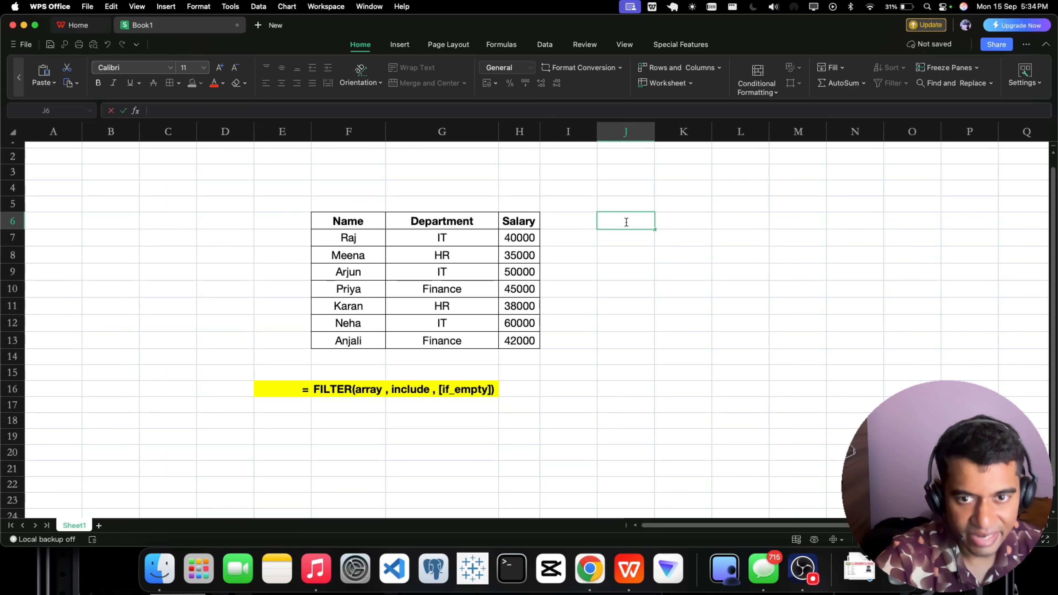
{"action": "type", "text": "On"}
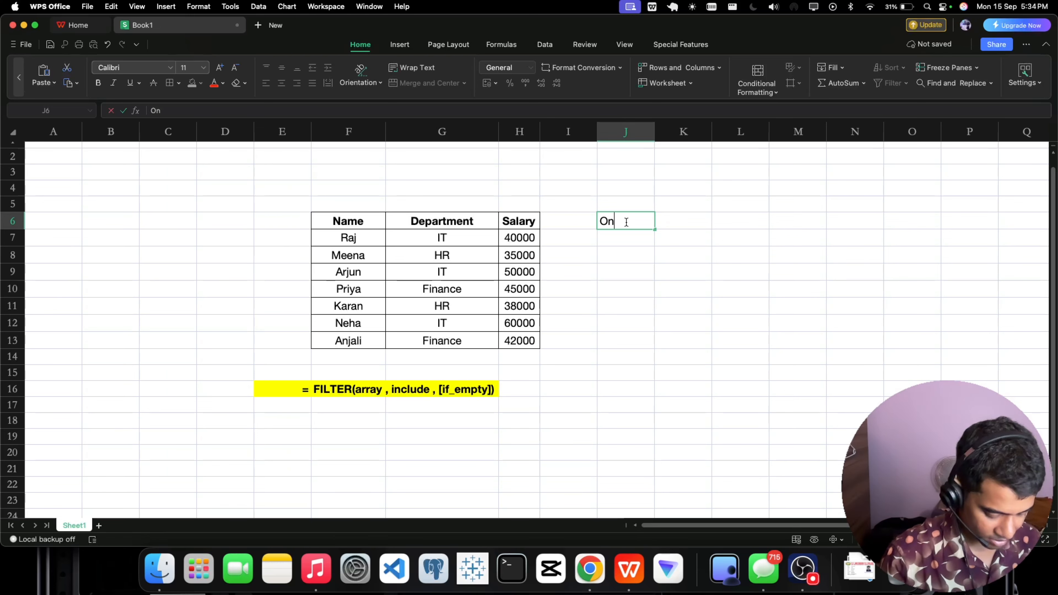
{"action": "type", "text": "ly IT dep"}
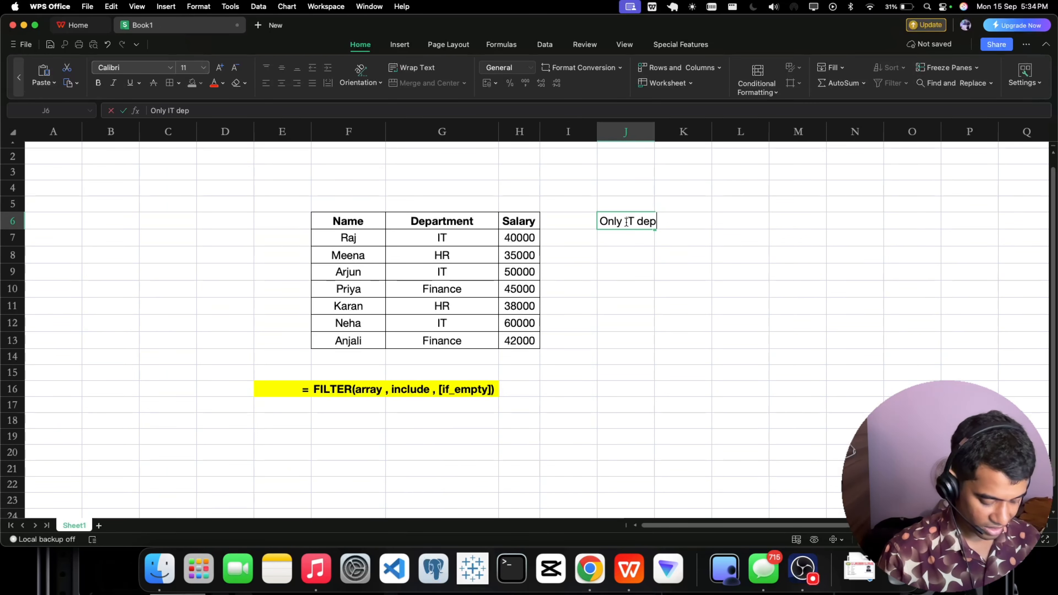
{"action": "type", "text": "t employees"}
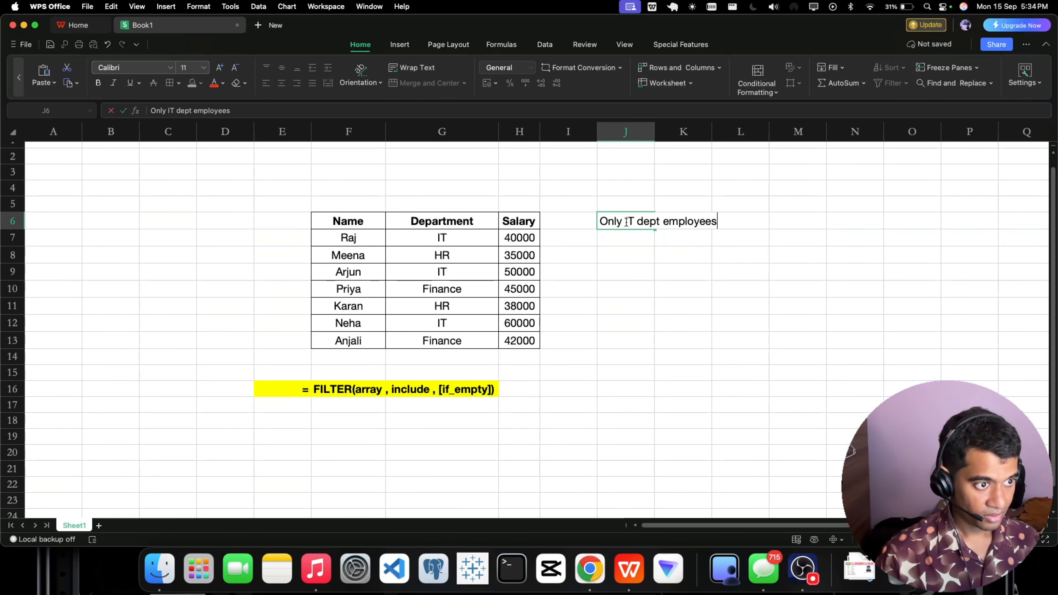
{"action": "key", "text": "Return"}
{"action": "left_click", "coordinate": [627, 221]}
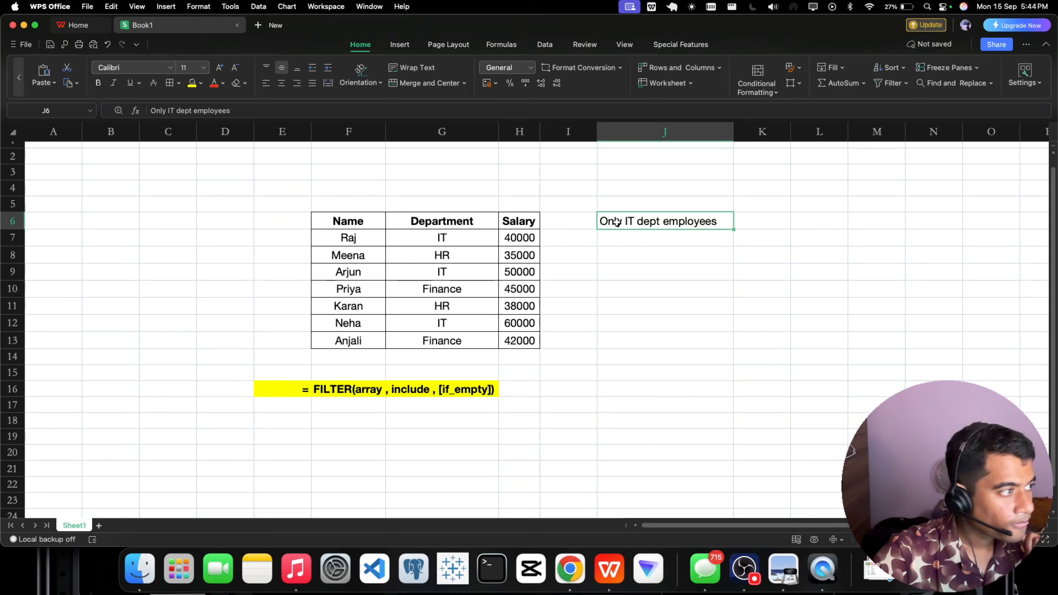
{"action": "left_click", "coordinate": [98, 82]}
In J7, enter a FILTER formula that returns the rows of F7:H13 where the department range G7:G13 equals "IT".
{"action": "double_click", "coordinate": [633, 236]}
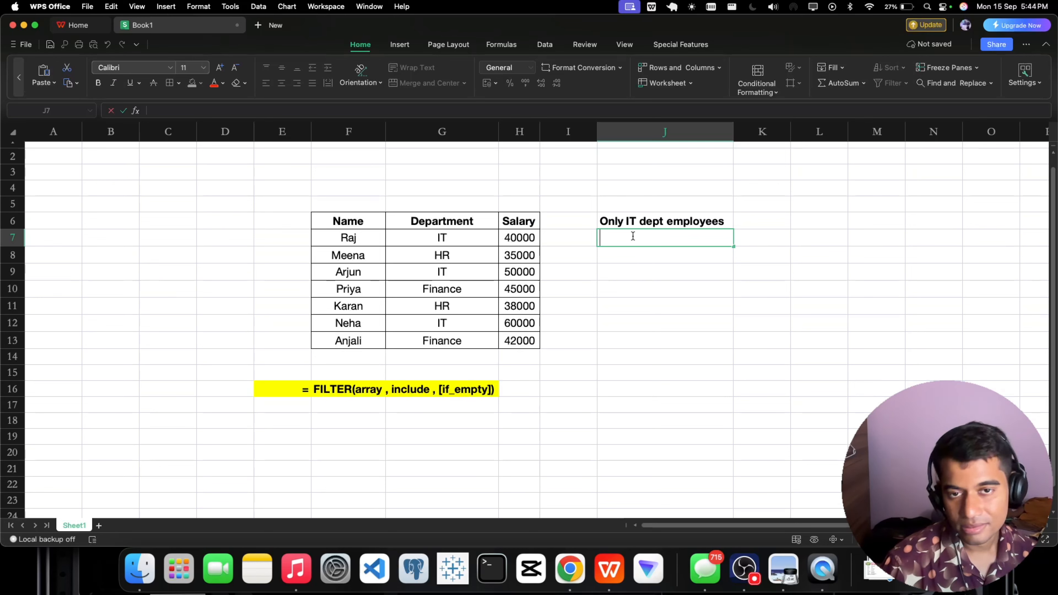
{"action": "type", "text": "="}
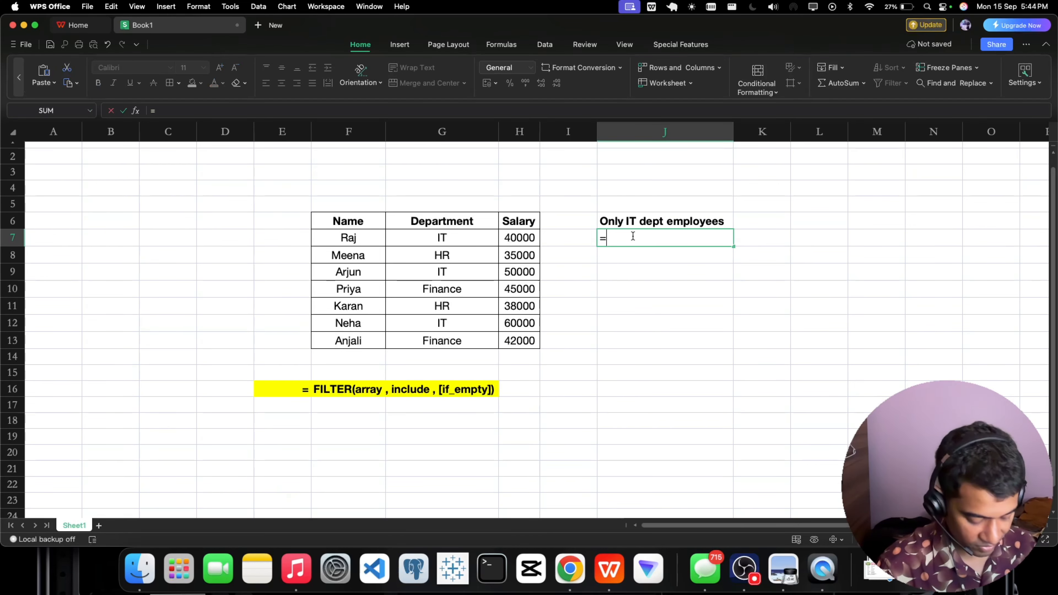
{"action": "type", "text": "filter"}
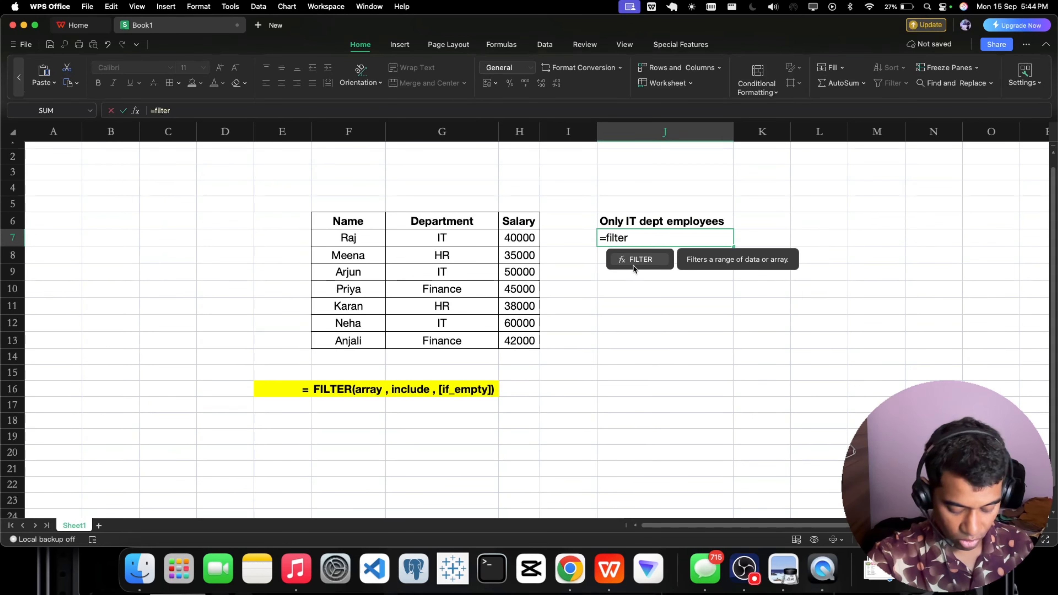
{"action": "type", "text": "("}
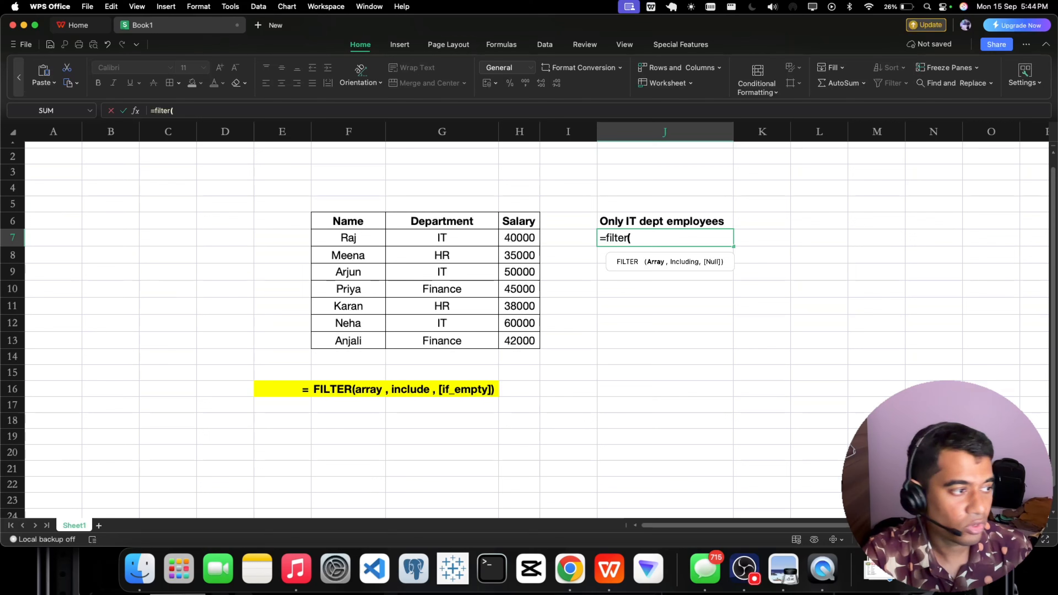
{"action": "left_click_drag", "start_coordinate": [318, 232], "coordinate": [521, 340]}
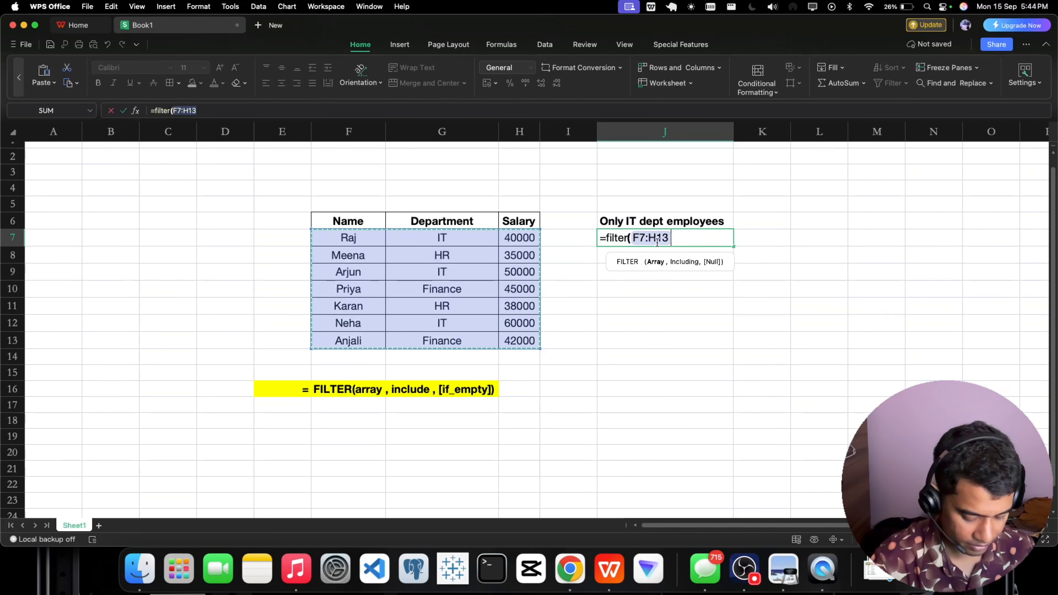
{"action": "type", "text": ","}
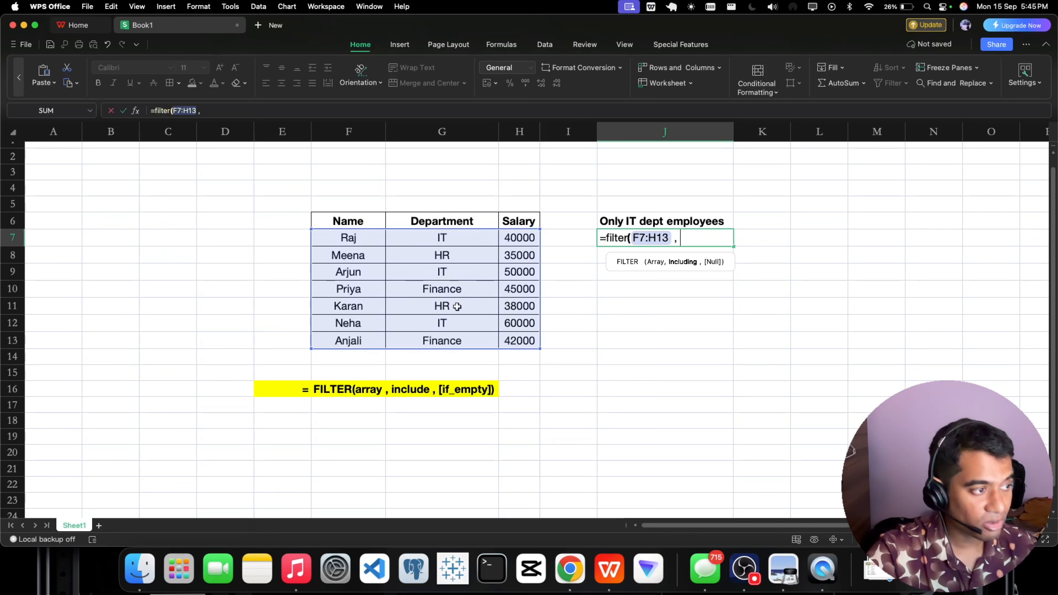
{"action": "left_click_drag", "start_coordinate": [446, 240], "coordinate": [446, 340]}
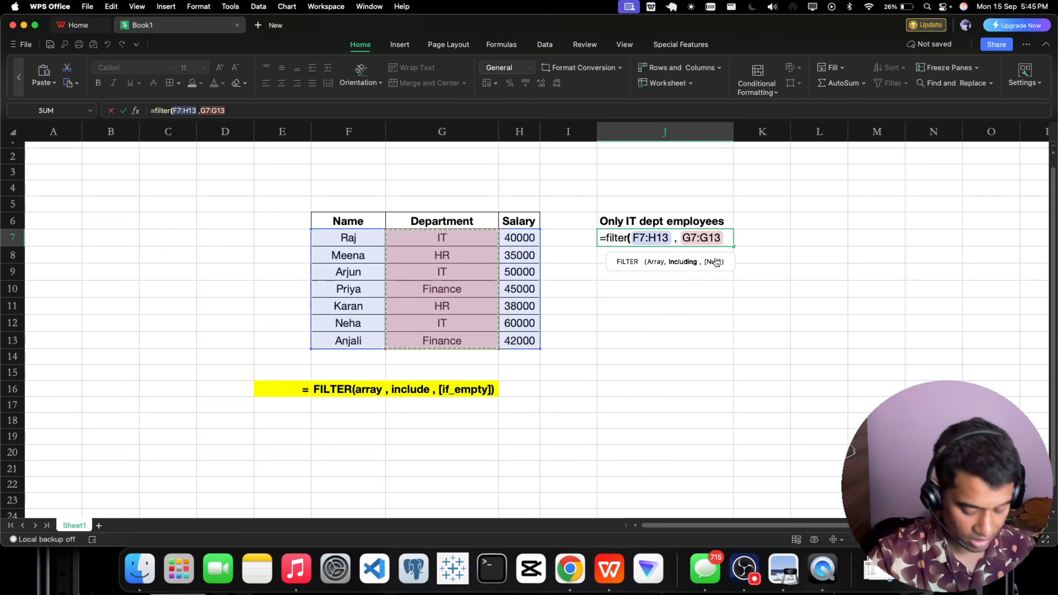
{"action": "type", "text": "= \""}
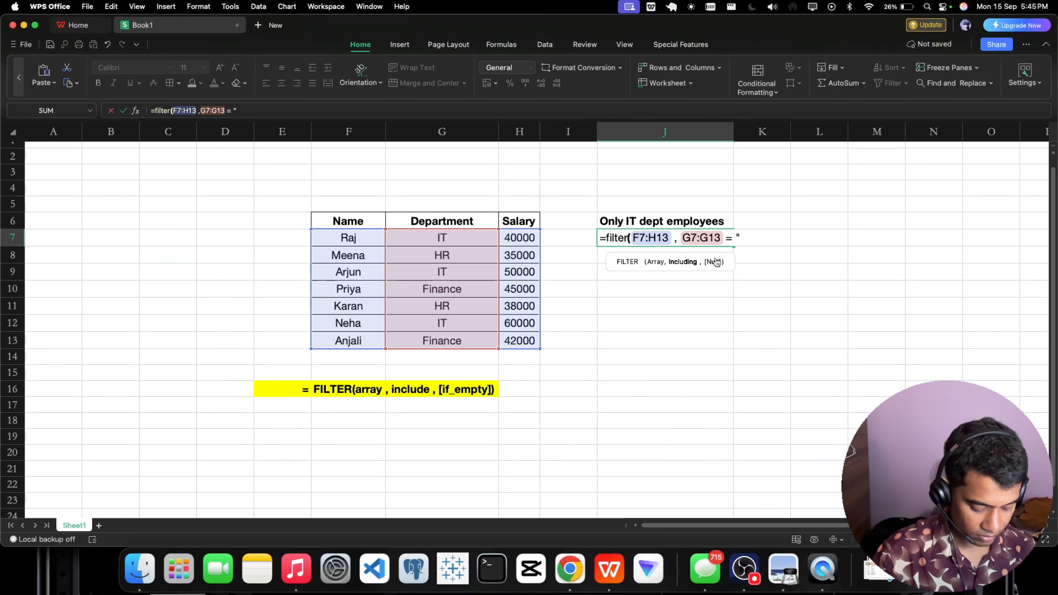
{"action": "type", "text": "IT\""}
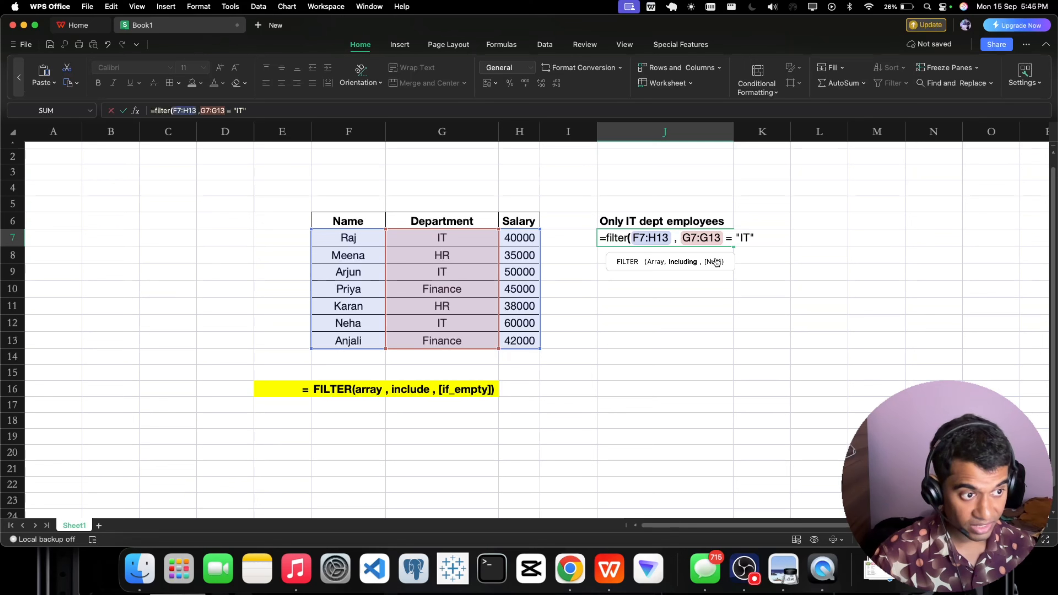
{"action": "type", "text": ")"}
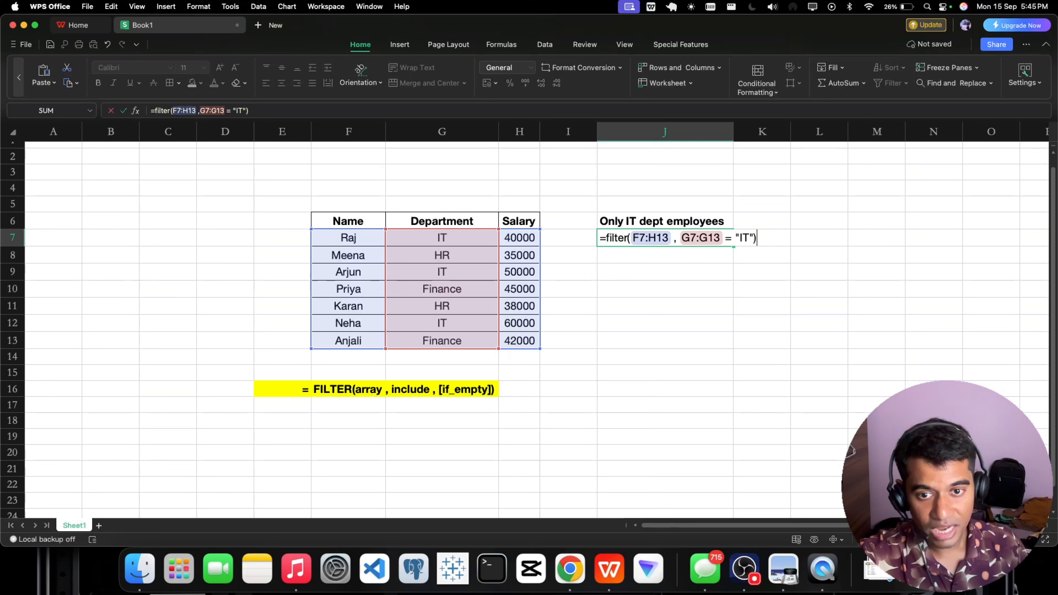
{"action": "key", "text": "Return"}
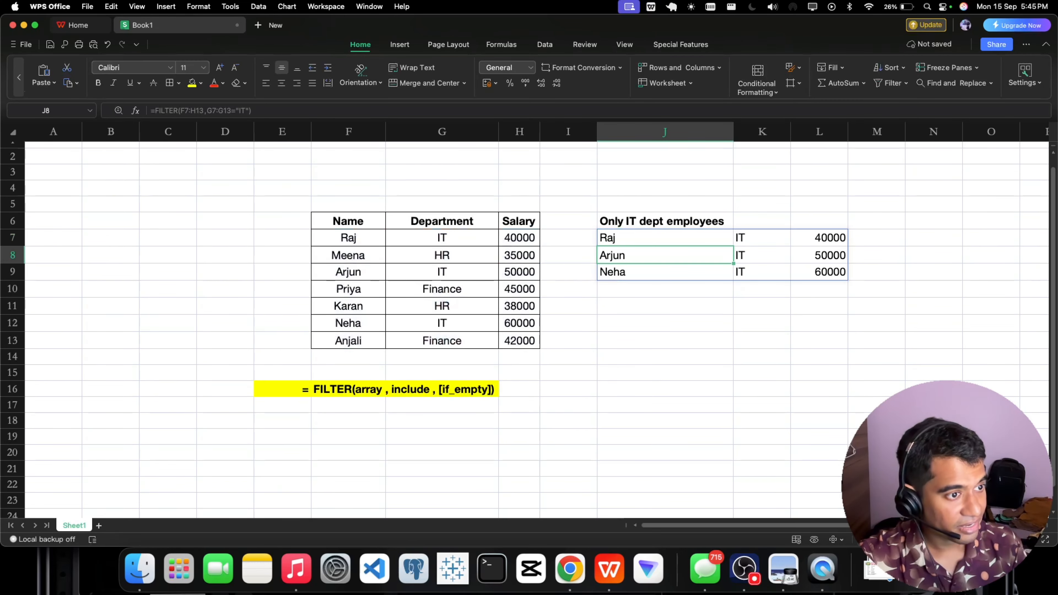
Compare the filtered rows in J7:L9 with the IT entries in the Department column of the source table.
{"action": "left_click", "coordinate": [761, 355]}
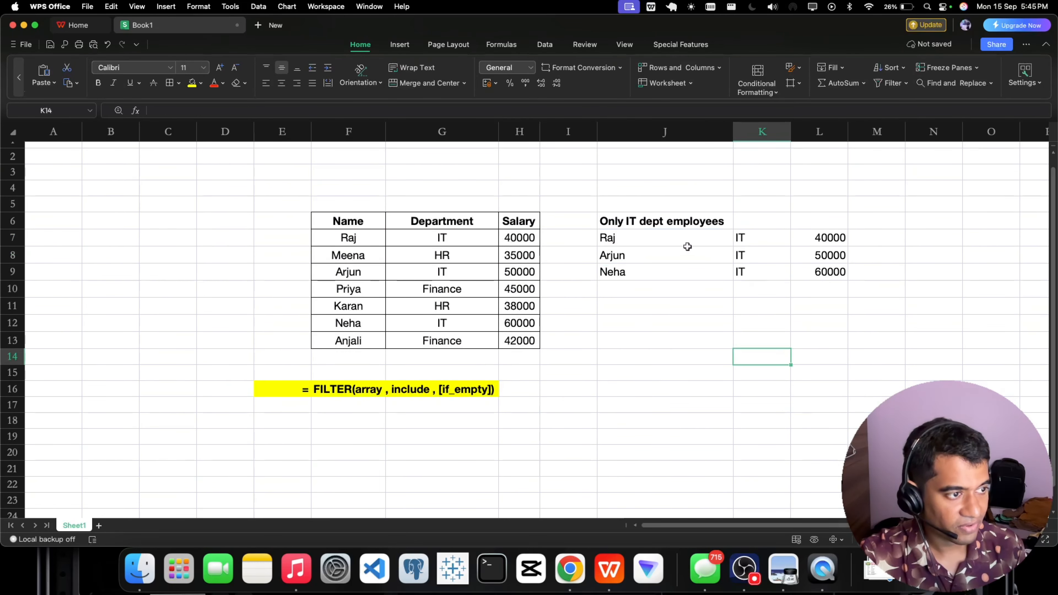
{"action": "left_click_drag", "start_coordinate": [657, 237], "coordinate": [810, 276]}
{"action": "left_click", "coordinate": [613, 345]}
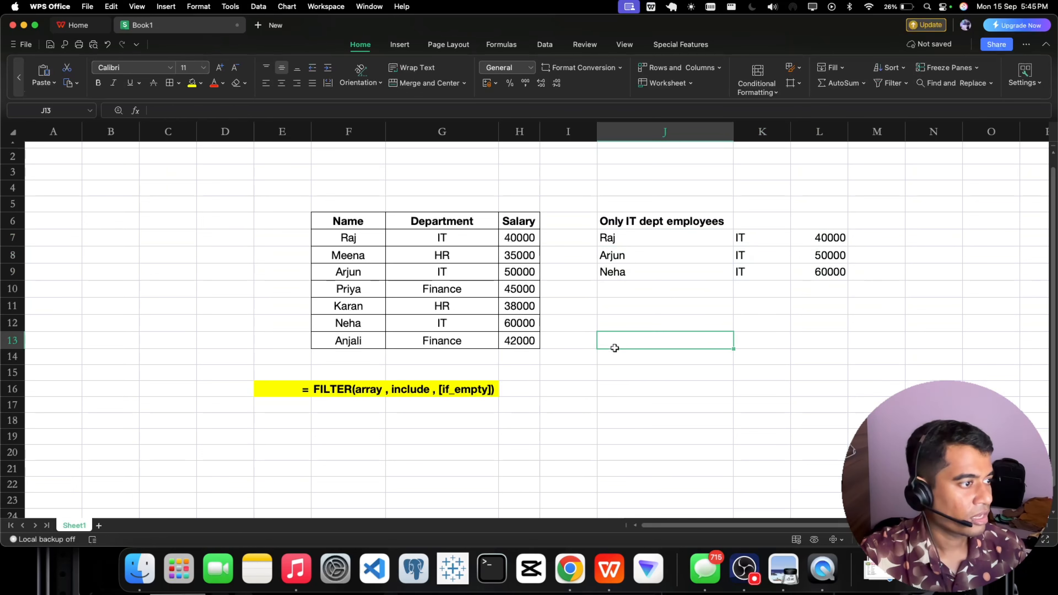
{"action": "left_click", "coordinate": [445, 241]}
{"action": "left_click", "coordinate": [445, 275]}
{"action": "left_click", "coordinate": [445, 321]}
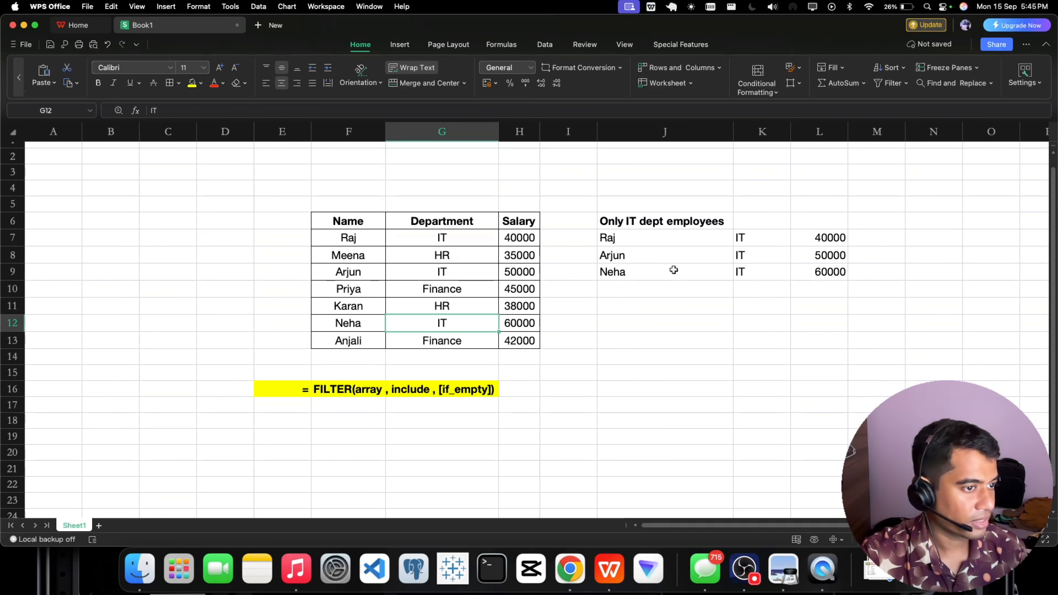
{"action": "left_click", "coordinate": [738, 240]}
{"action": "left_click", "coordinate": [747, 255]}
{"action": "left_click", "coordinate": [707, 335]}
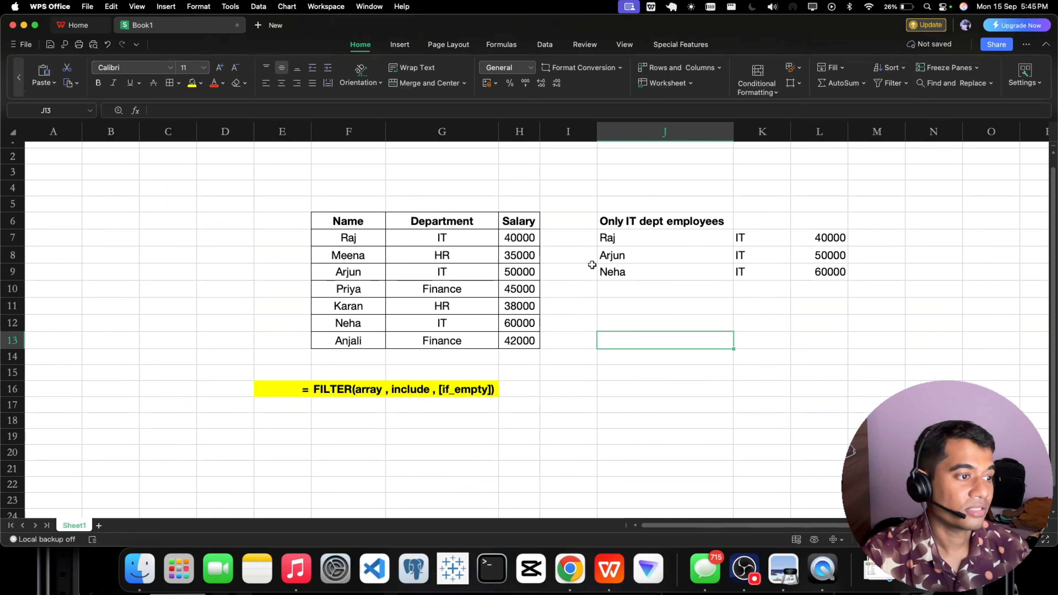
Highlight the "Only IT dept employees" heading in J6 with a yellow fill.
{"action": "left_click", "coordinate": [613, 224]}
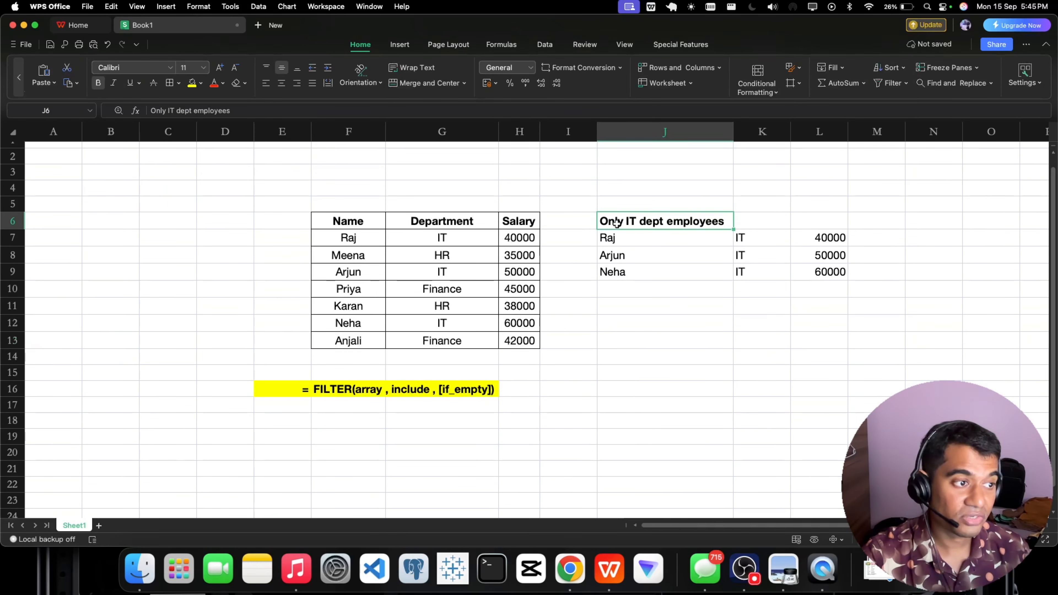
{"action": "left_click", "coordinate": [191, 83]}
{"action": "scroll", "coordinate": [619, 277], "scroll_direction": "down", "scroll_amount": 1}
{"action": "left_click", "coordinate": [615, 284]}
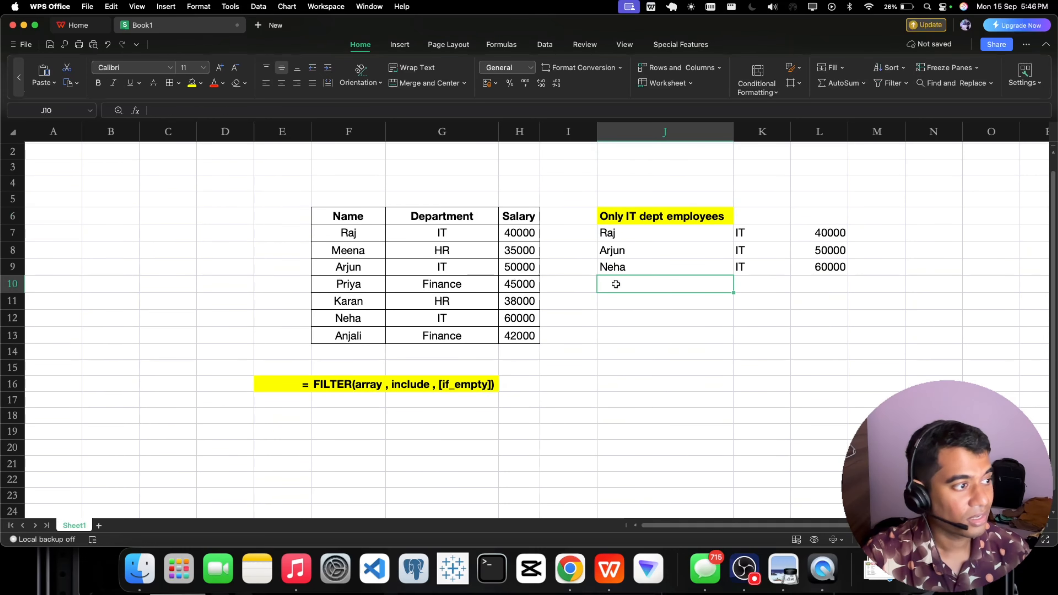
Enter the heading "Filter Salary > 35000" in cell J11.
{"action": "scroll", "coordinate": [615, 288], "scroll_direction": "up", "scroll_amount": 1}
{"action": "left_click", "coordinate": [616, 307]}
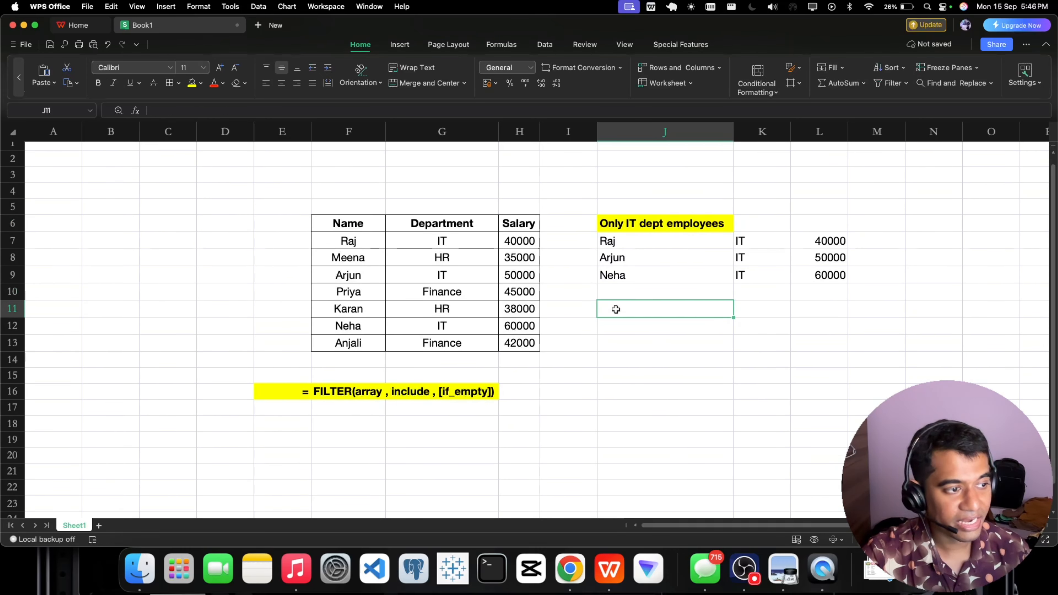
{"action": "double_click", "coordinate": [616, 309]}
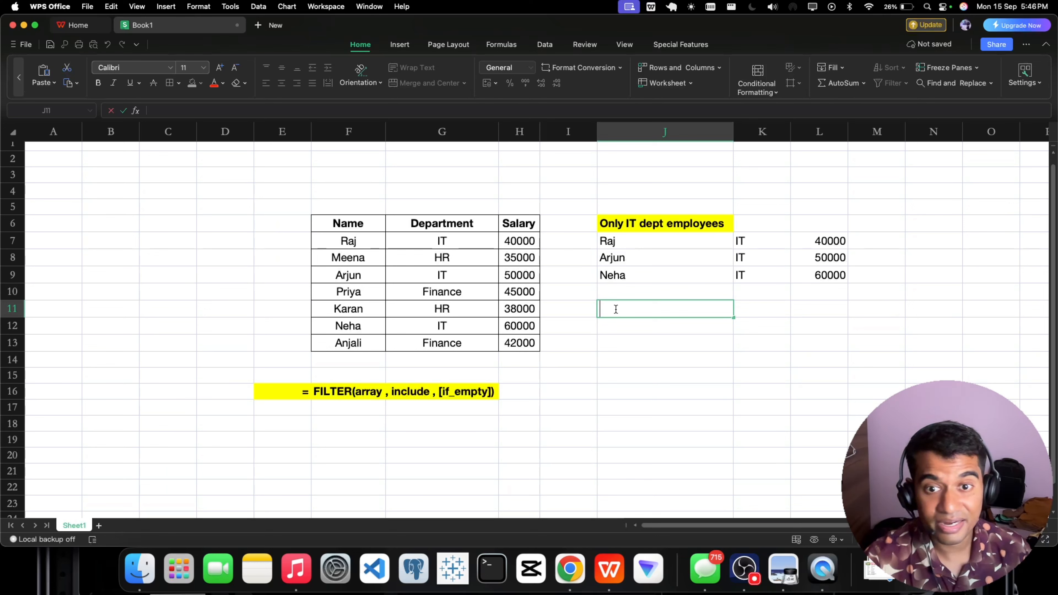
{"action": "type", "text": "Fi"}
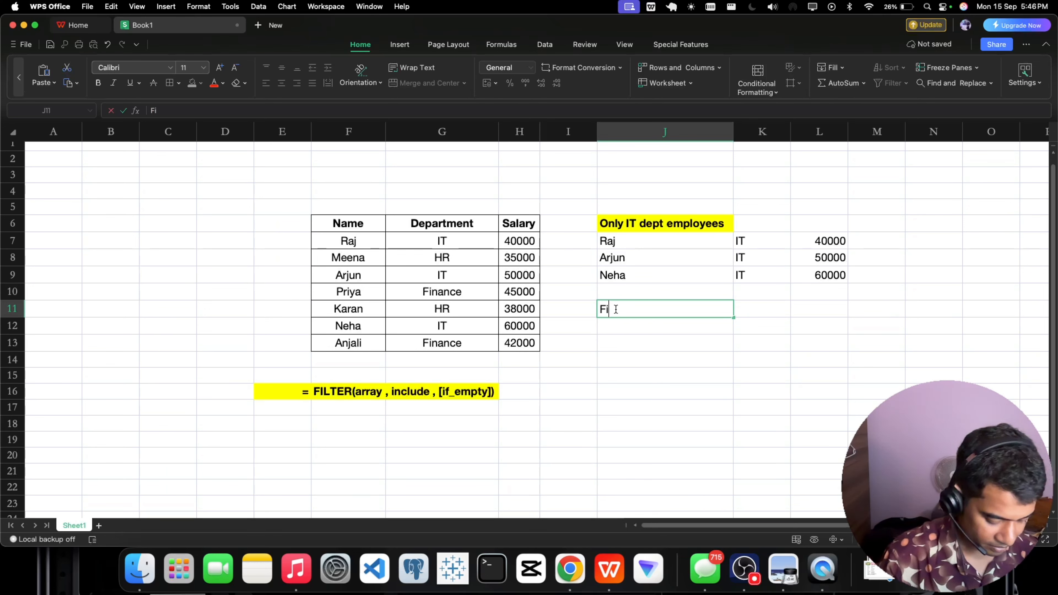
{"action": "type", "text": "lter NUmb"}
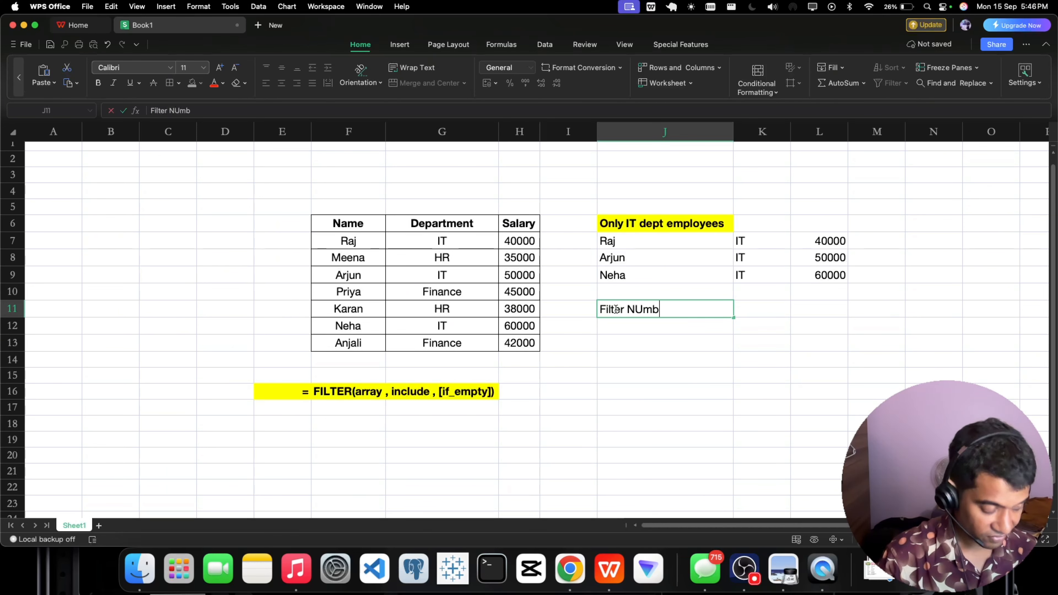
{"action": "type", "text": "er"}
{"action": "key", "text": "BackSpace"}
{"action": "key", "text": "BackSpace"}
{"action": "key", "text": "BackSpace"}
{"action": "key", "text": "BackSpace"}
{"action": "key", "text": "BackSpace"}
{"action": "key", "text": "BackSpace"}
{"action": "key", "text": "BackSpace"}
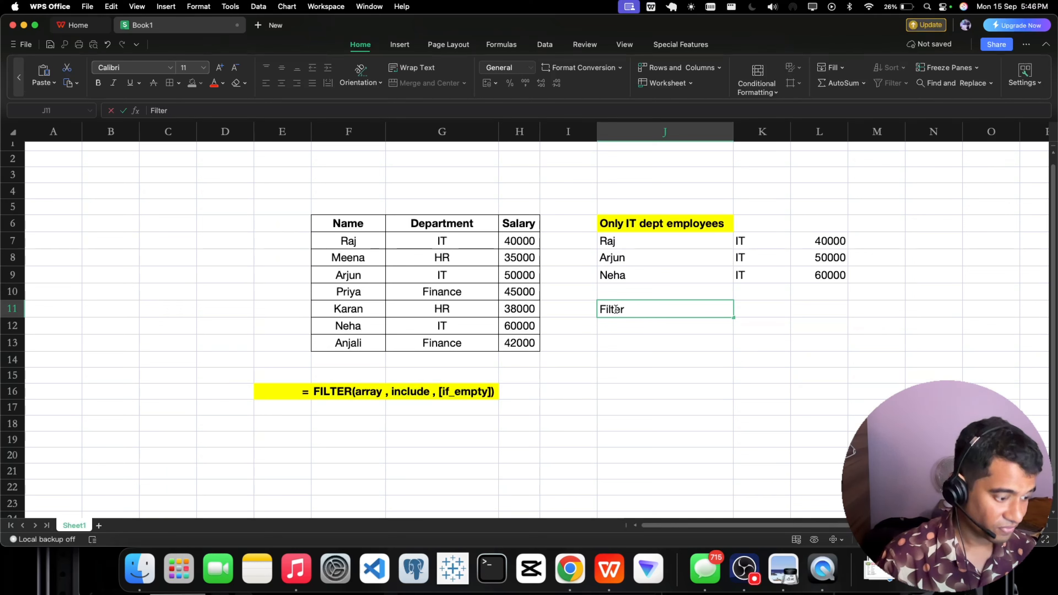
{"action": "type", "text": "Sa;a"}
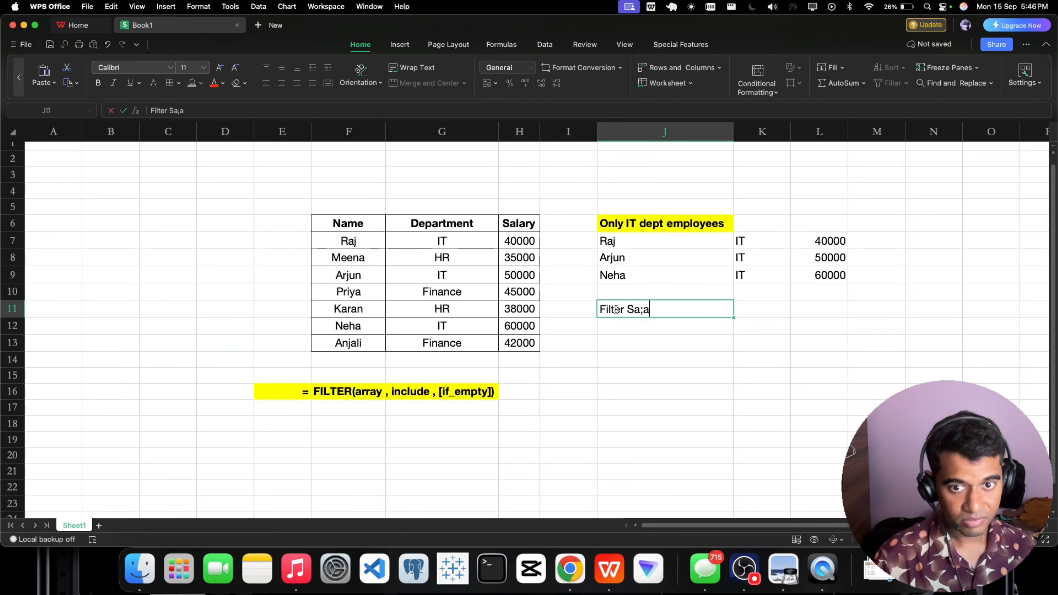
{"action": "key", "text": "BackSpace"}
{"action": "key", "text": "BackSpace"}
{"action": "type", "text": "lary "}
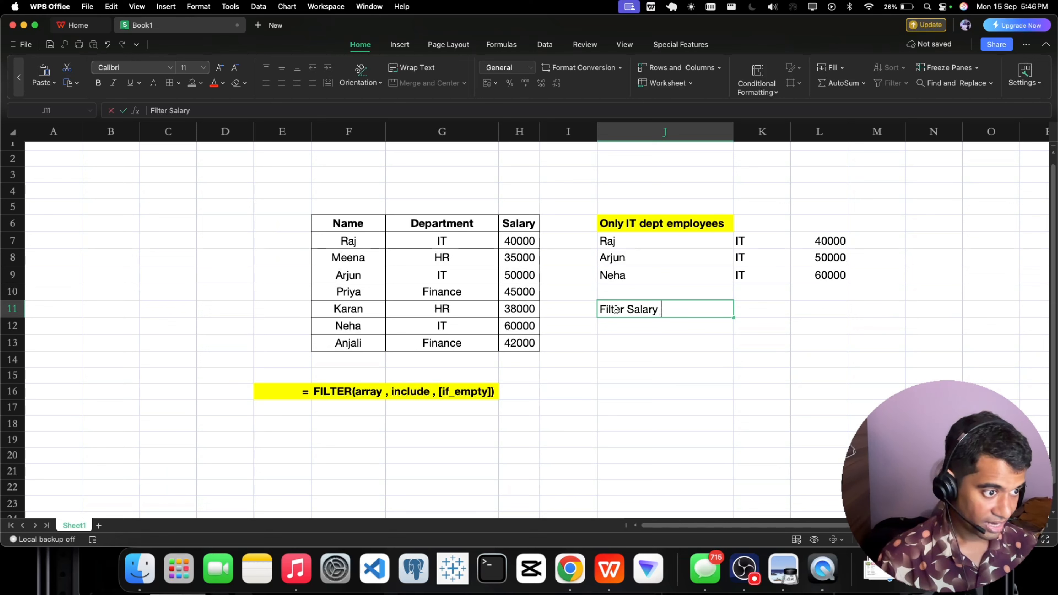
{"action": "type", "text": ">"}
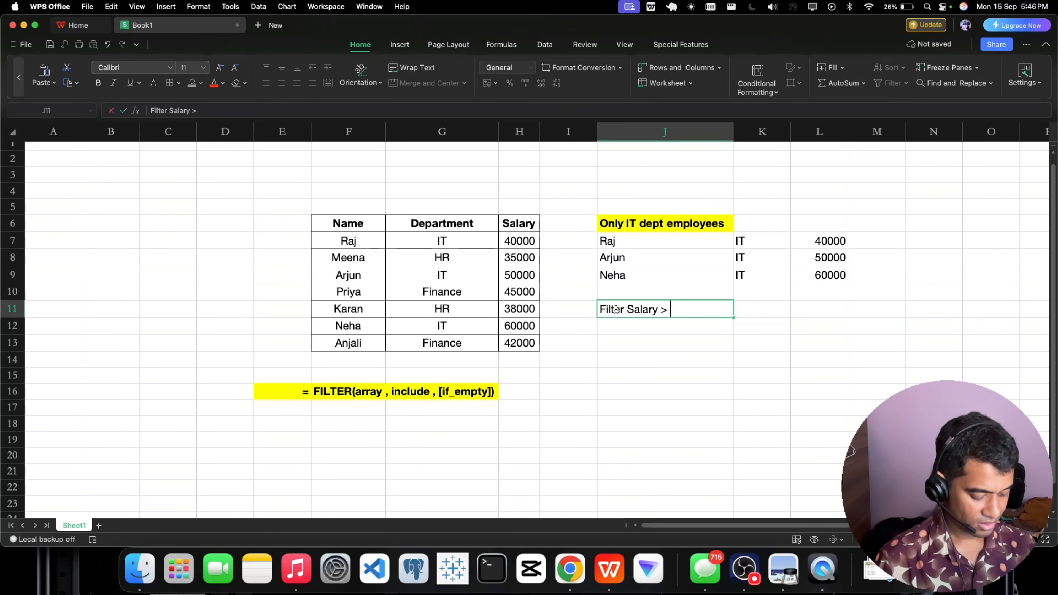
{"action": "type", "text": " 35000"}
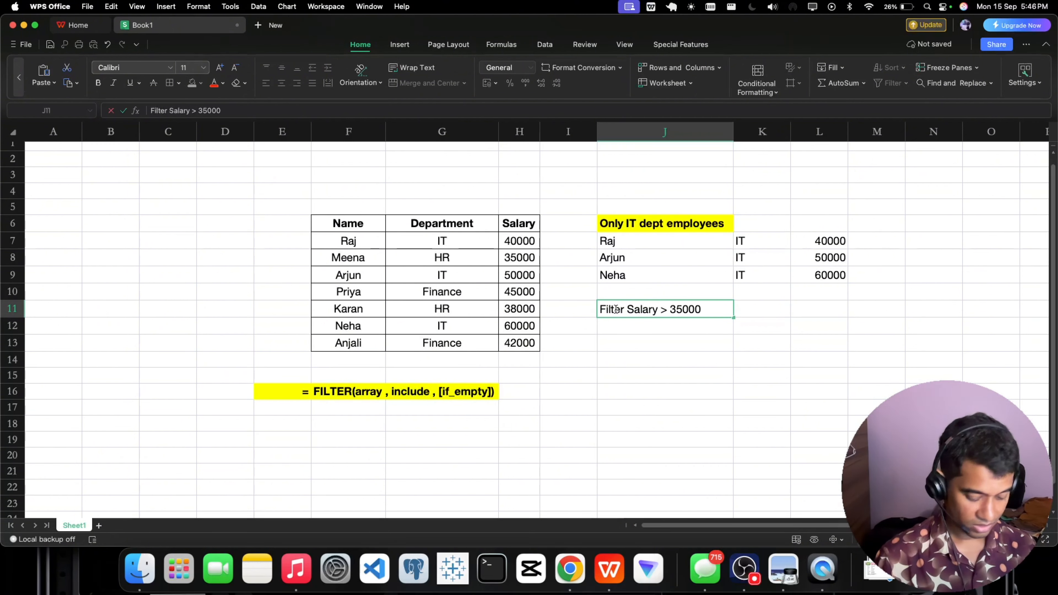
{"action": "key", "text": "Return"}
Copy the bold, yellow-filled formatting of heading J6 onto the salary heading in J11 with Format Painter.
{"action": "left_click", "coordinate": [615, 309]}
{"action": "left_click", "coordinate": [620, 229]}
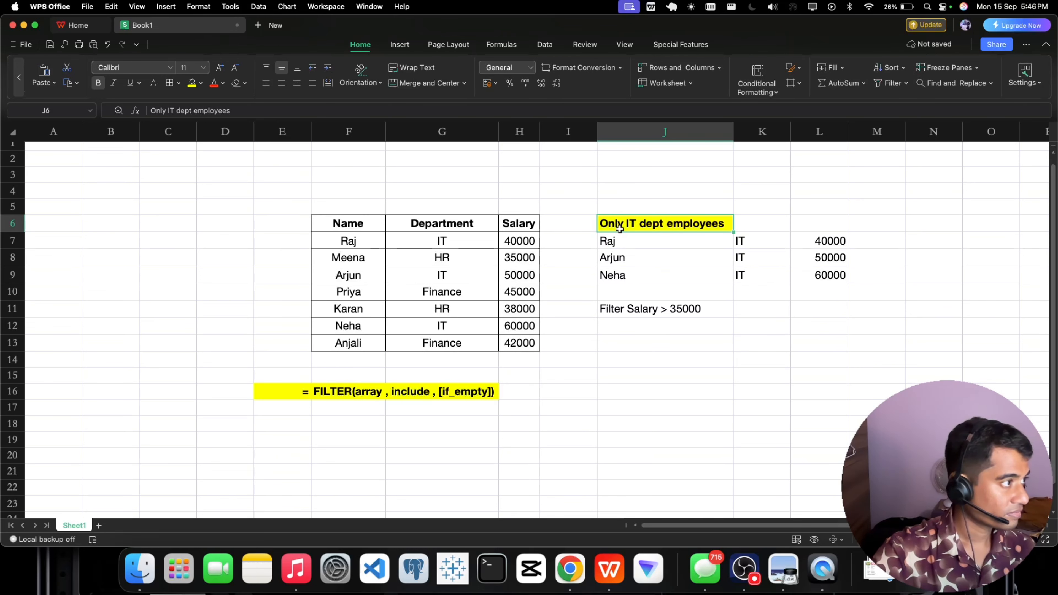
{"action": "left_click", "coordinate": [19, 77]}
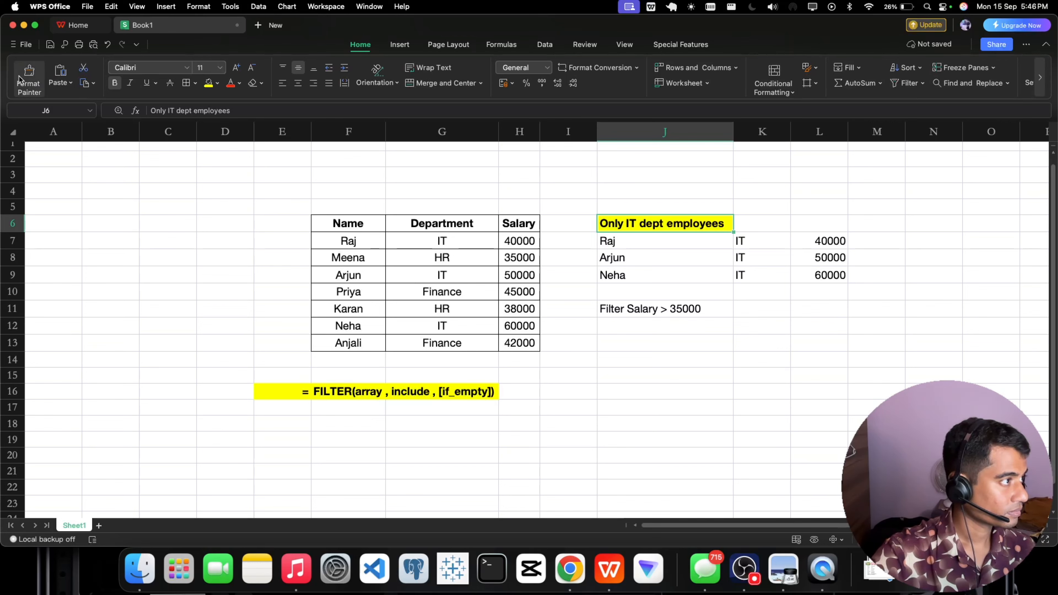
{"action": "left_click", "coordinate": [27, 77]}
{"action": "left_click", "coordinate": [652, 309]}
Start a FILTER formula in cell J12 with the table rows F7:H13 as the array.
{"action": "left_click", "coordinate": [634, 326]}
{"action": "double_click", "coordinate": [634, 326]}
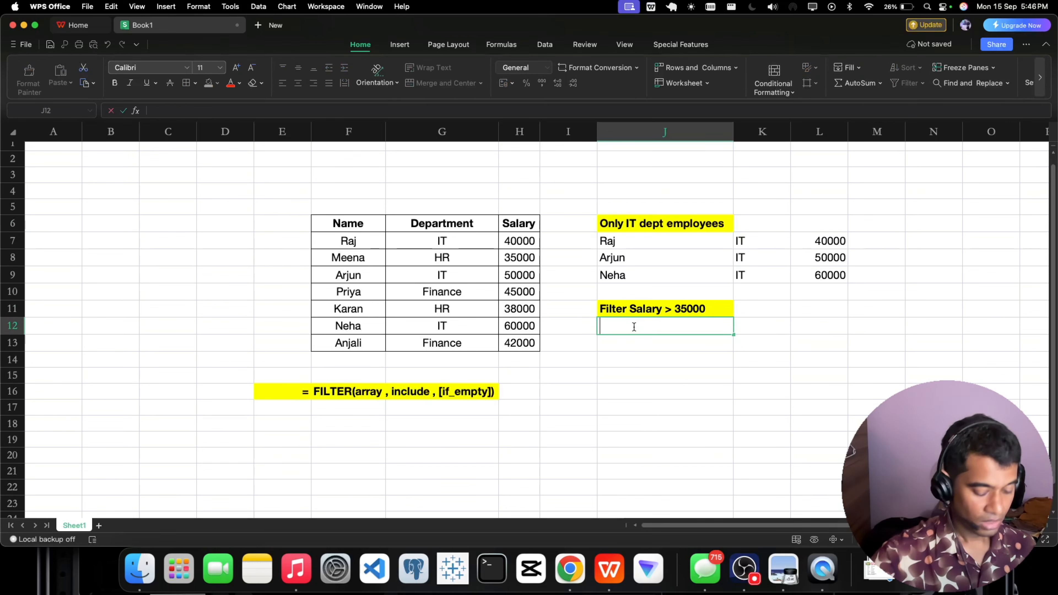
{"action": "type", "text": "=fil"}
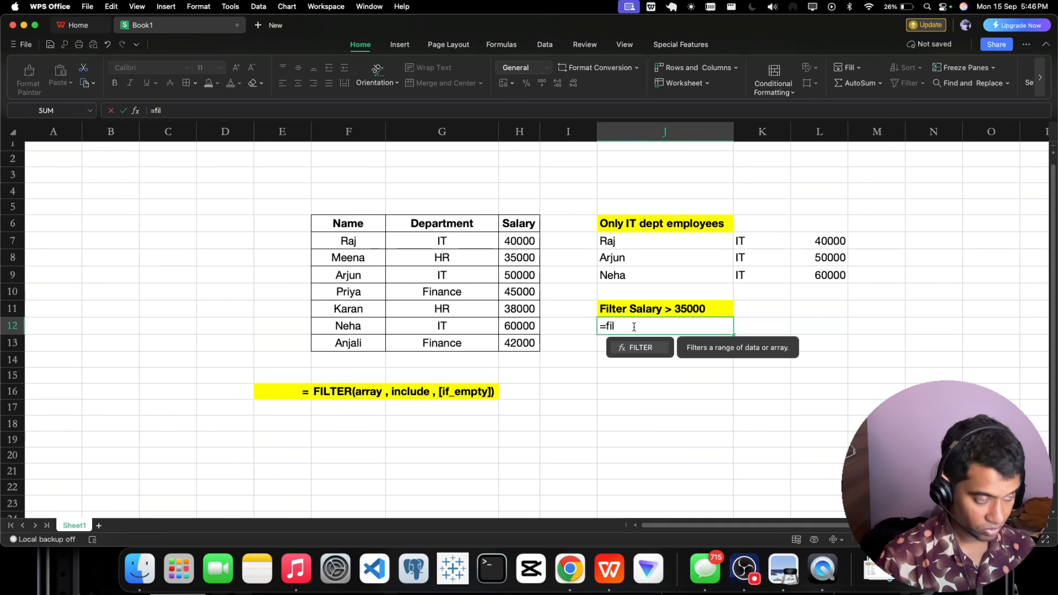
{"action": "type", "text": "ter"}
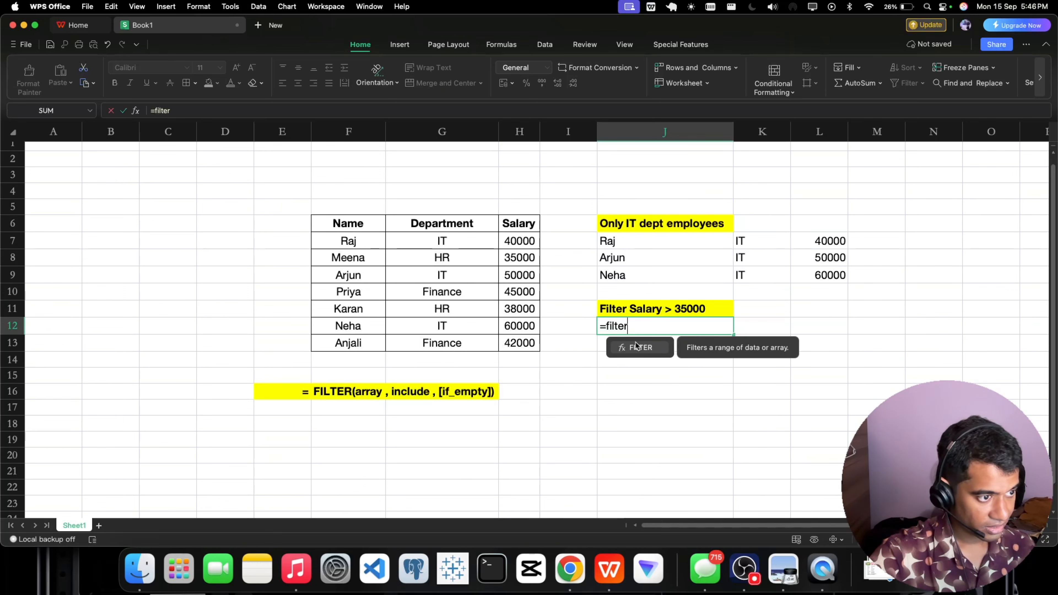
{"action": "type", "text": "("}
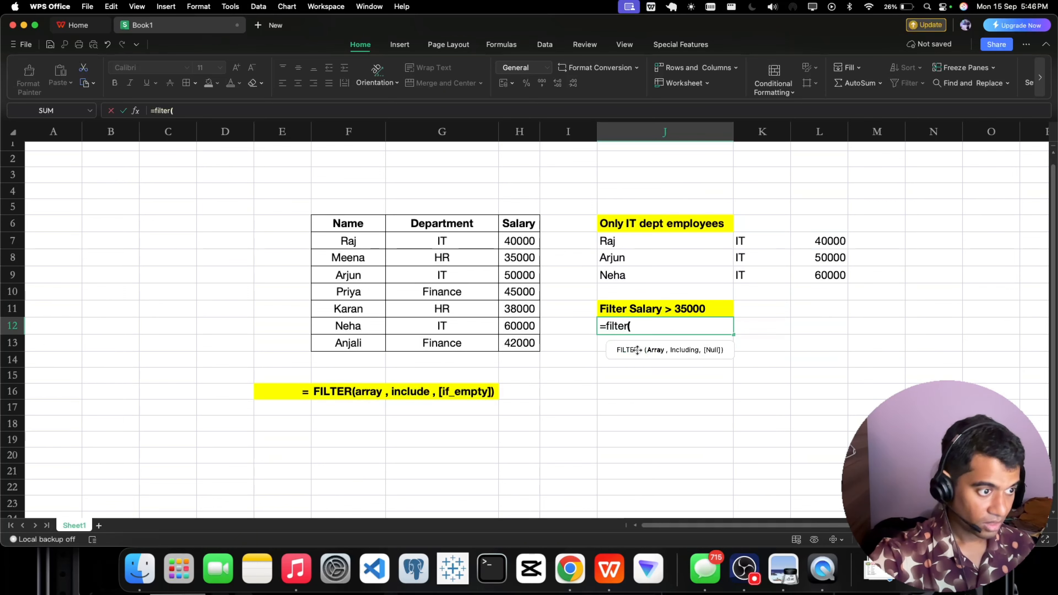
{"action": "left_click", "coordinate": [356, 243]}
{"action": "left_click_drag", "start_coordinate": [355, 243], "coordinate": [512, 341]}
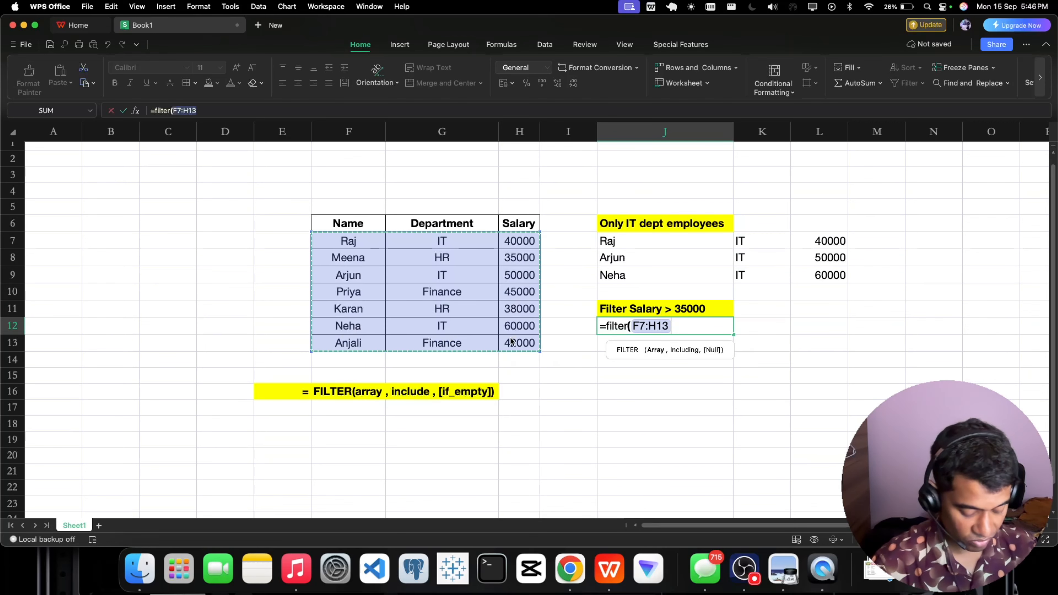
{"action": "type", "text": ","}
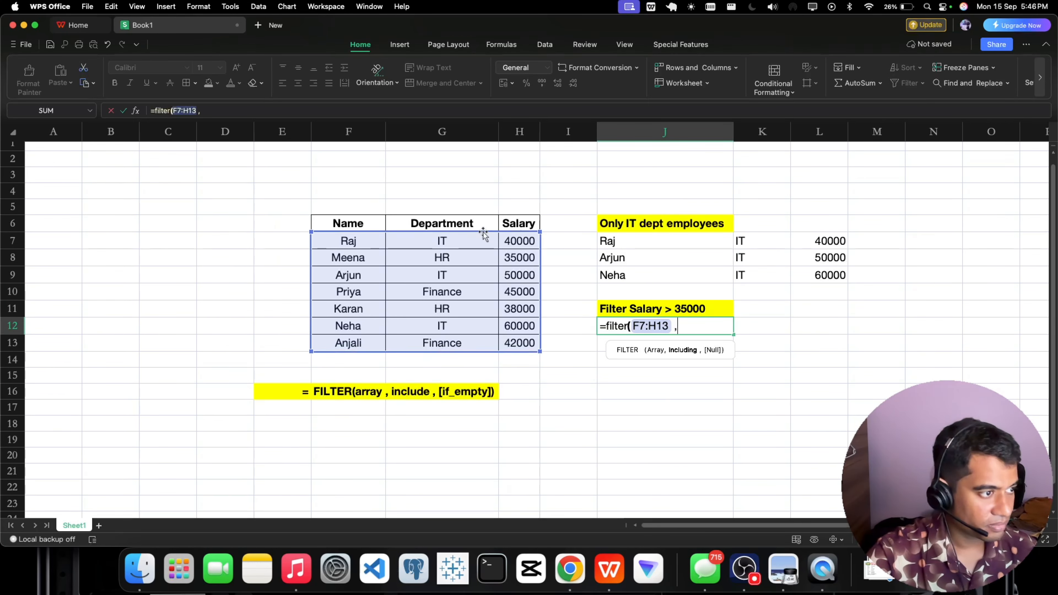
Complete the J12 formula with the include condition H7:H13 > 35000 and enter it.
{"action": "left_click_drag", "start_coordinate": [506, 241], "coordinate": [509, 342]}
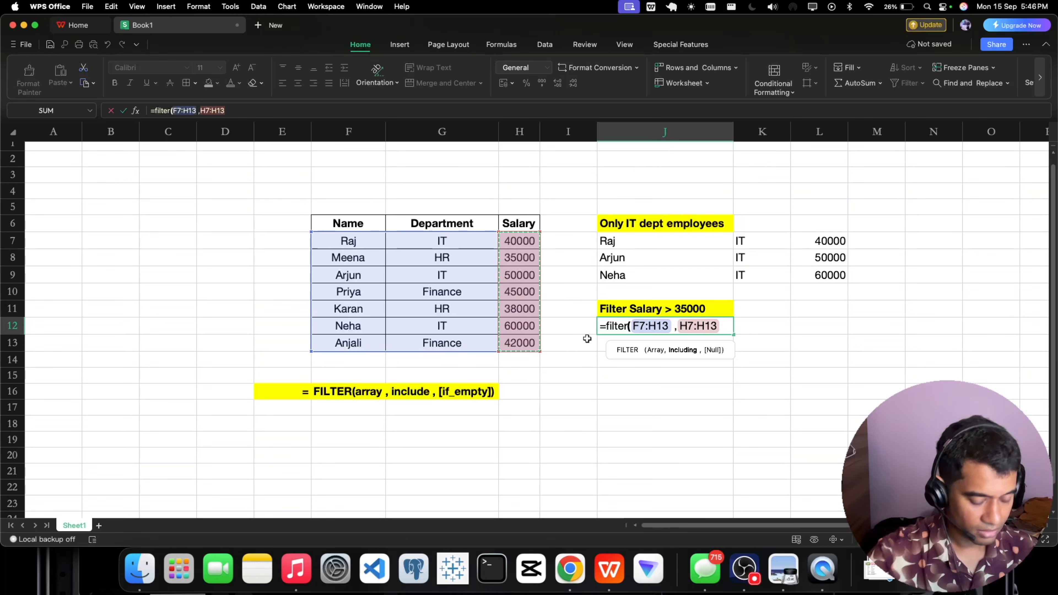
{"action": "type", "text": "> 35000"}
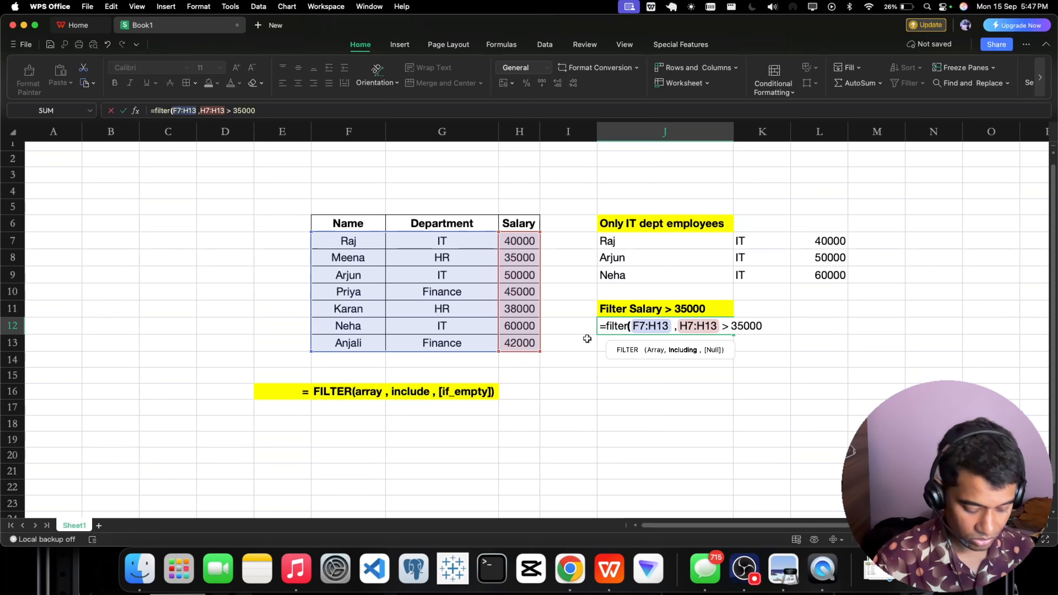
{"action": "type", "text": ")"}
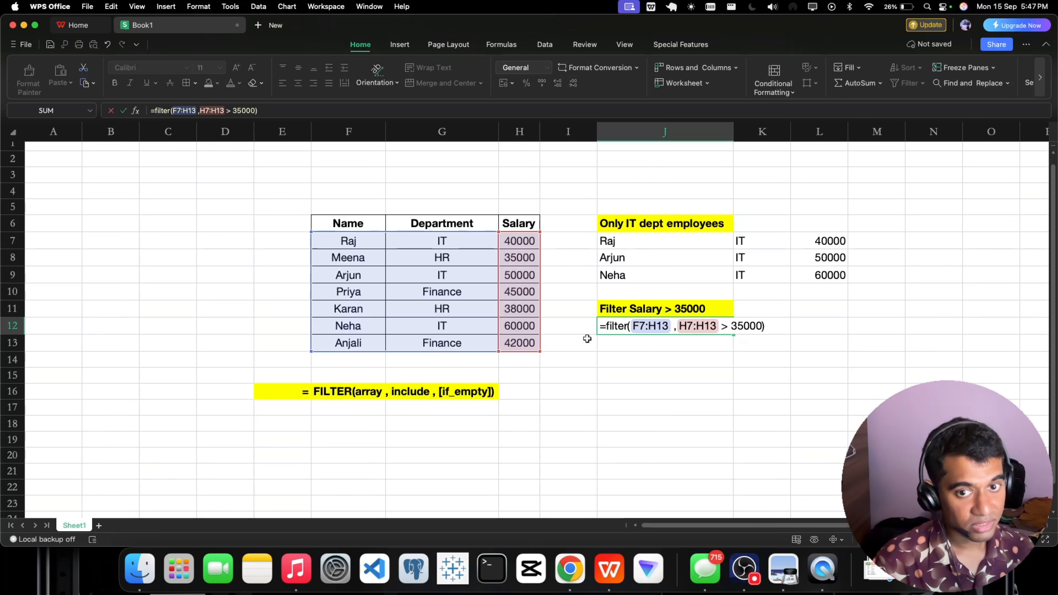
{"action": "key", "text": "Return"}
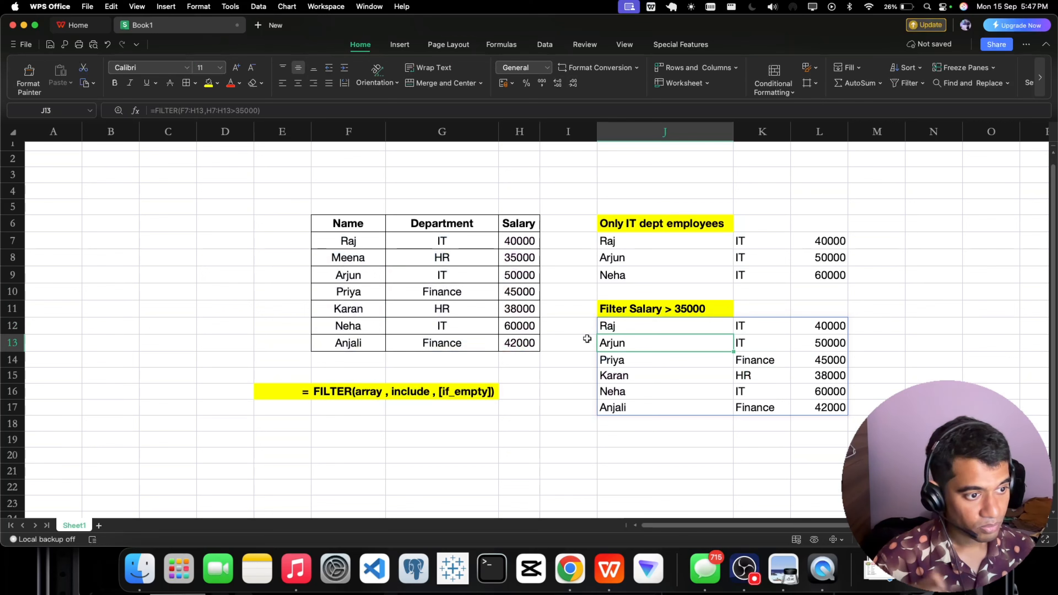
Compare the filtered rows in J12:L17 with the source table, checking the Salary column and Meena's row against the 35000 limit.
{"action": "left_click", "coordinate": [744, 449]}
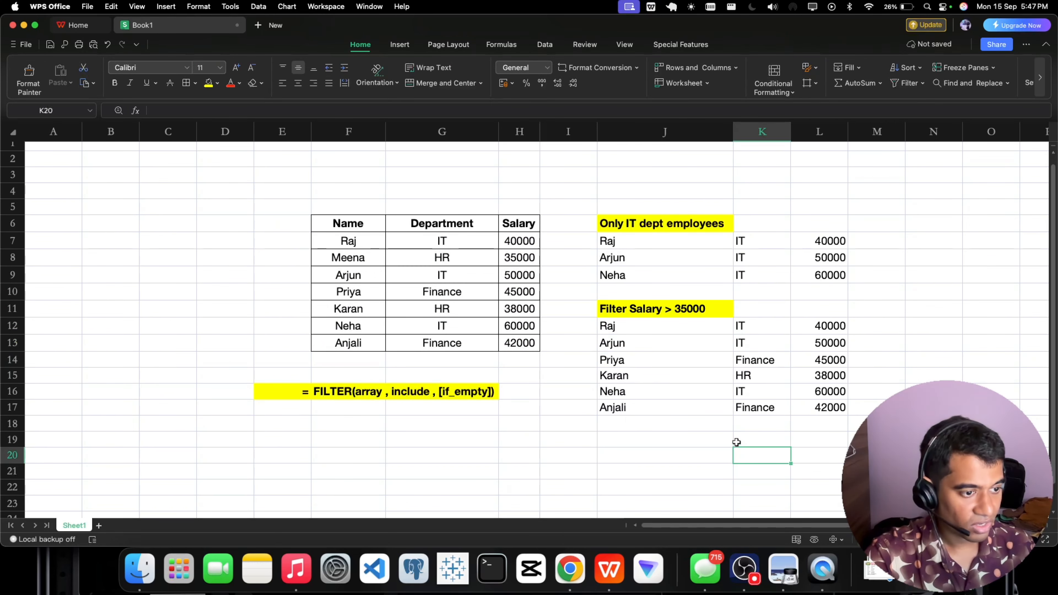
{"action": "left_click_drag", "start_coordinate": [823, 325], "coordinate": [824, 403]}
{"action": "left_click", "coordinate": [888, 349]}
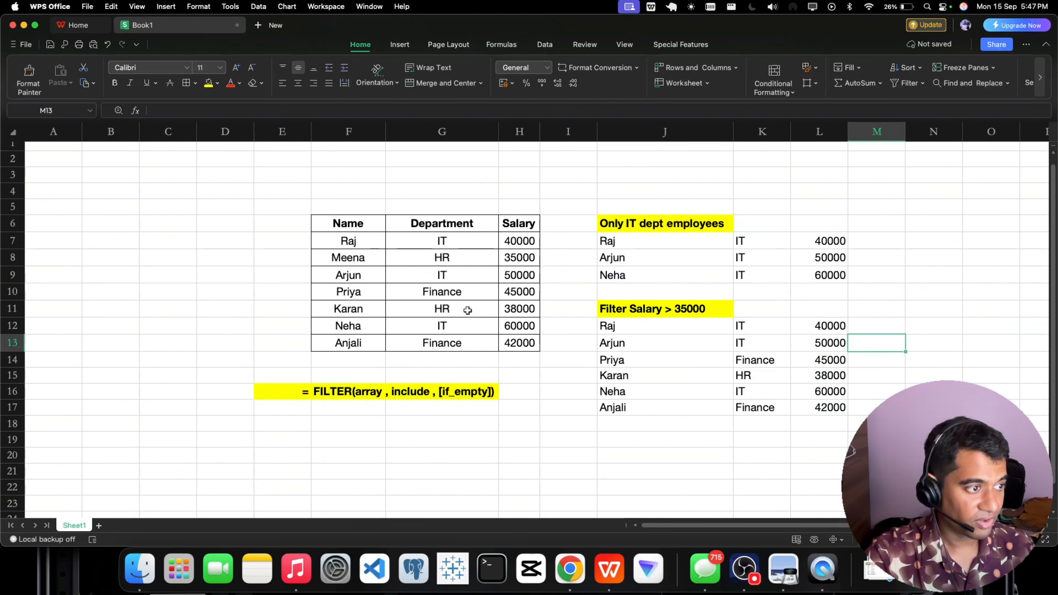
{"action": "left_click", "coordinate": [510, 270]}
{"action": "left_click_drag", "start_coordinate": [365, 259], "coordinate": [515, 258]}
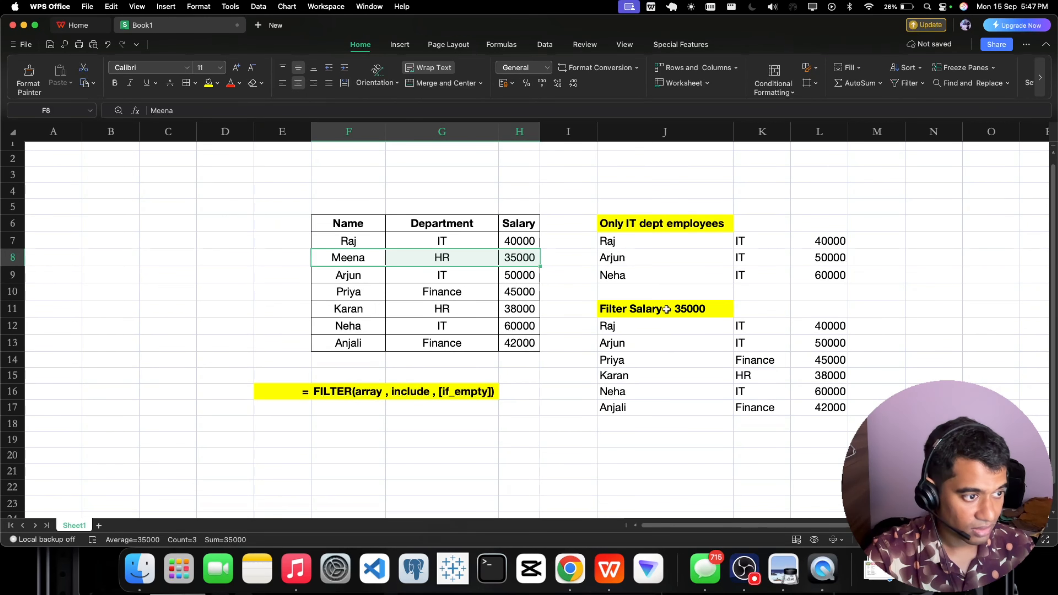
{"action": "scroll", "coordinate": [669, 309], "scroll_direction": "down", "scroll_amount": 2}
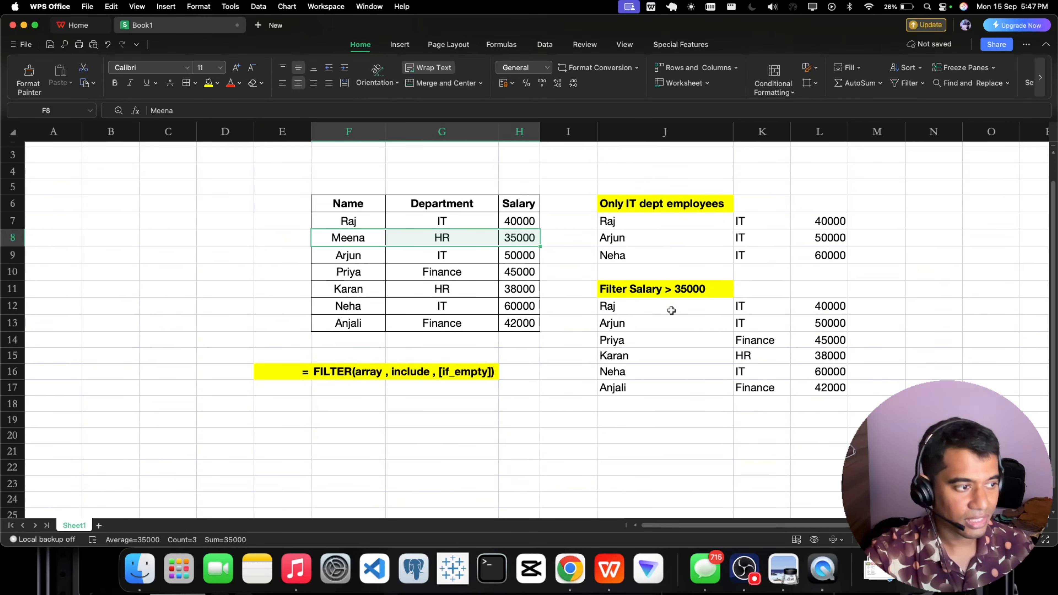
{"action": "scroll", "coordinate": [666, 308], "scroll_direction": "up", "scroll_amount": 2}
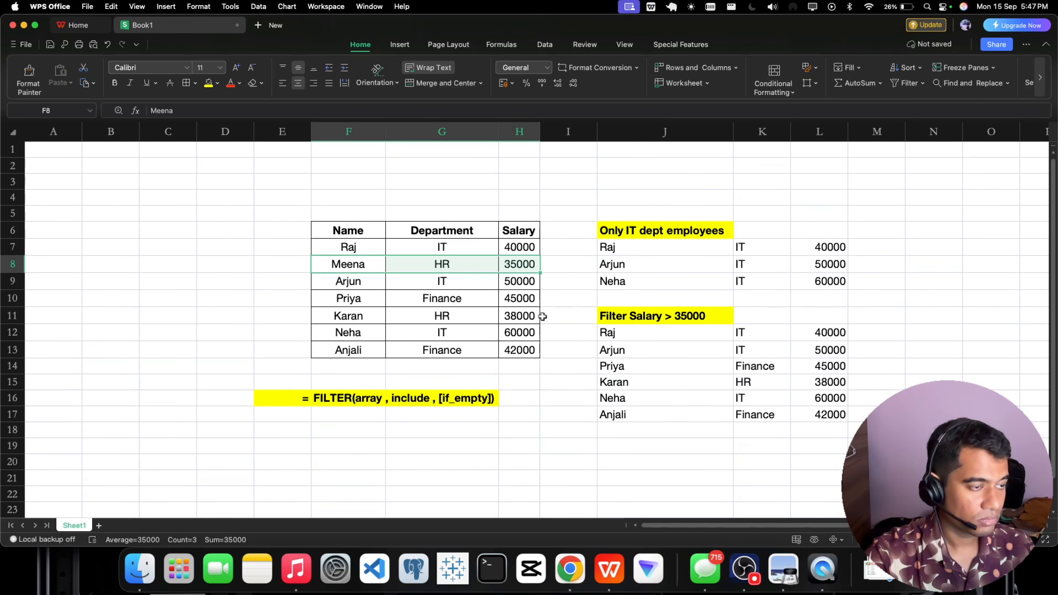
{"action": "left_click", "coordinate": [556, 410]}
{"action": "left_click_drag", "start_coordinate": [352, 230], "coordinate": [503, 340]}
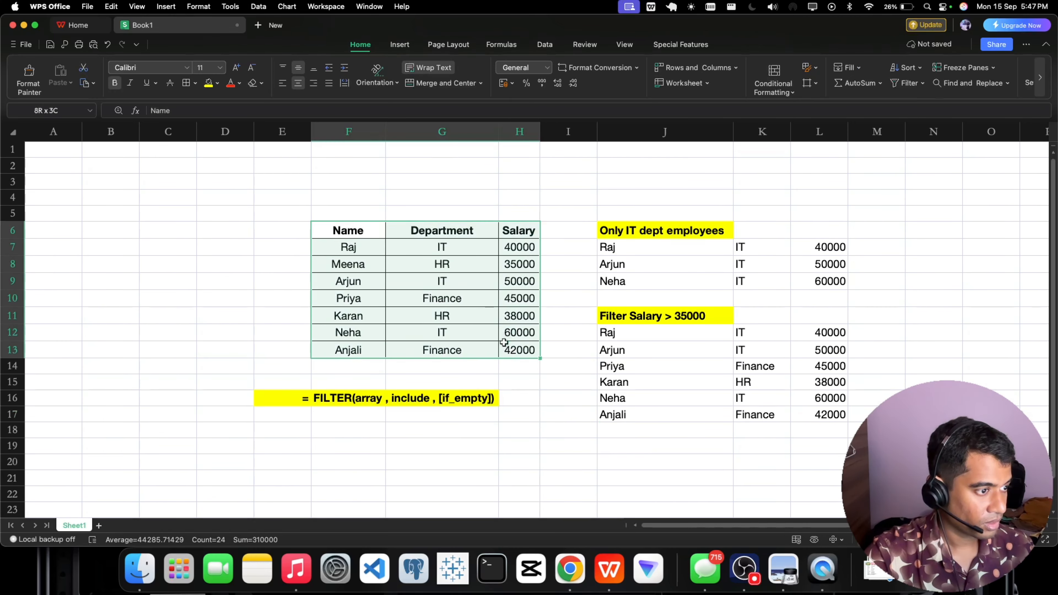
{"action": "left_click", "coordinate": [552, 413]}
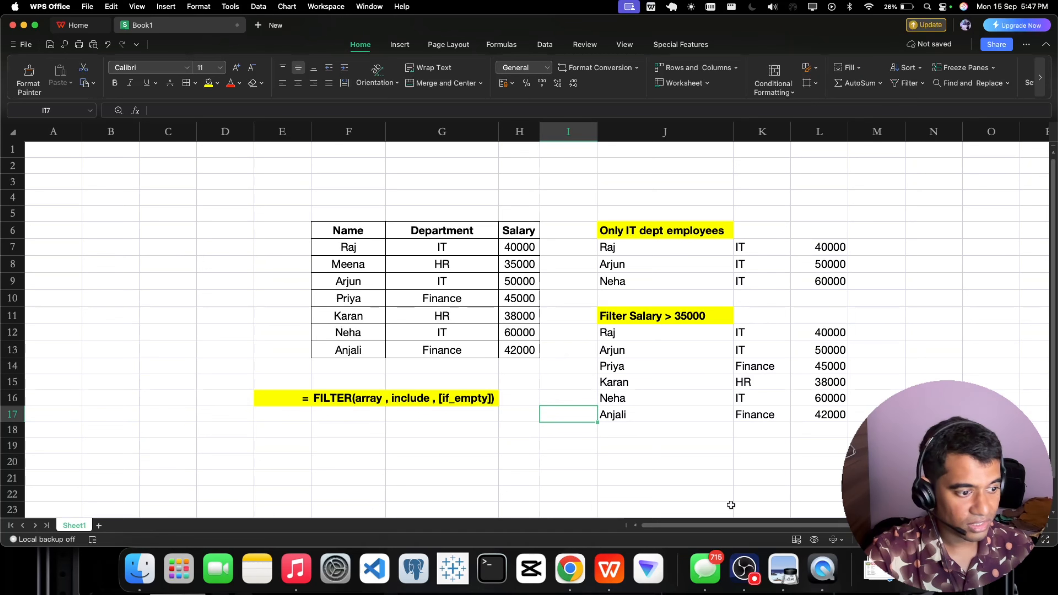
Enter the heading "Multiple Condition" in cell N6.
{"action": "scroll", "coordinate": [768, 526], "scroll_direction": "right", "scroll_amount": 3}
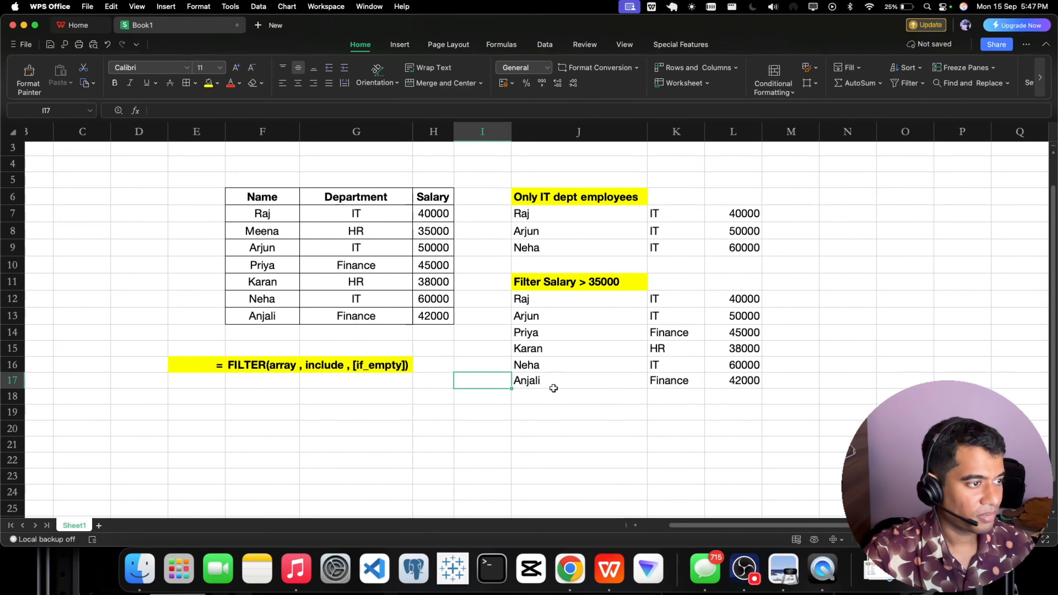
{"action": "left_click", "coordinate": [803, 293]}
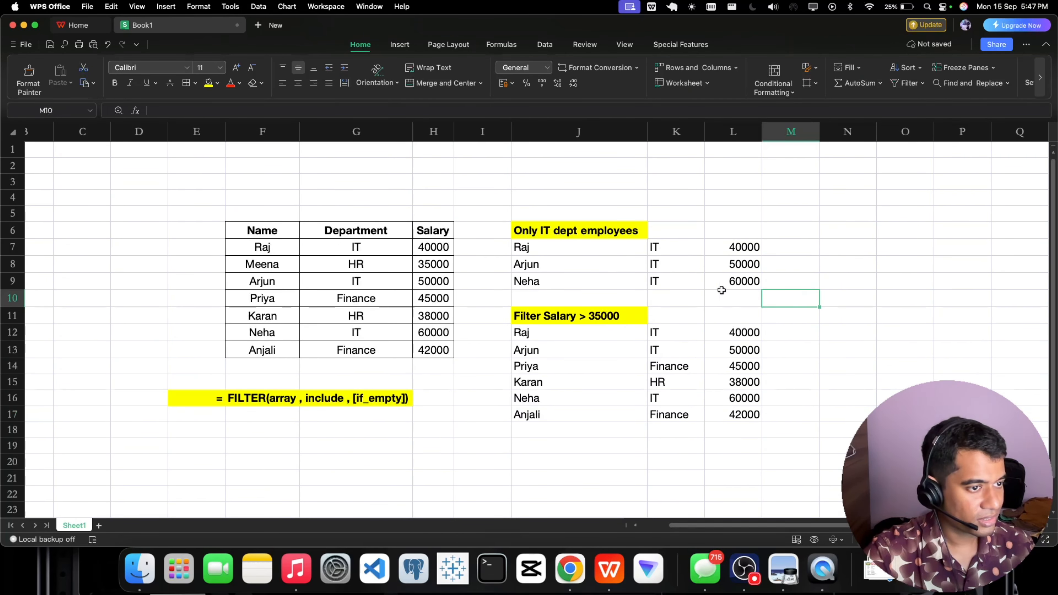
{"action": "left_click", "coordinate": [805, 234]}
{"action": "double_click", "coordinate": [825, 232]}
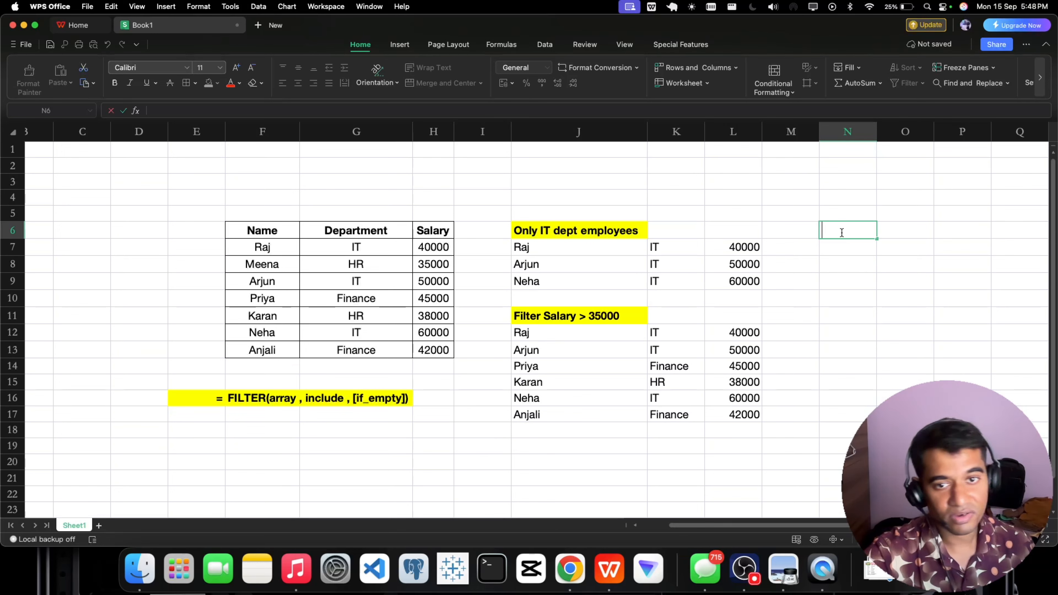
{"action": "type", "text": "Multi"}
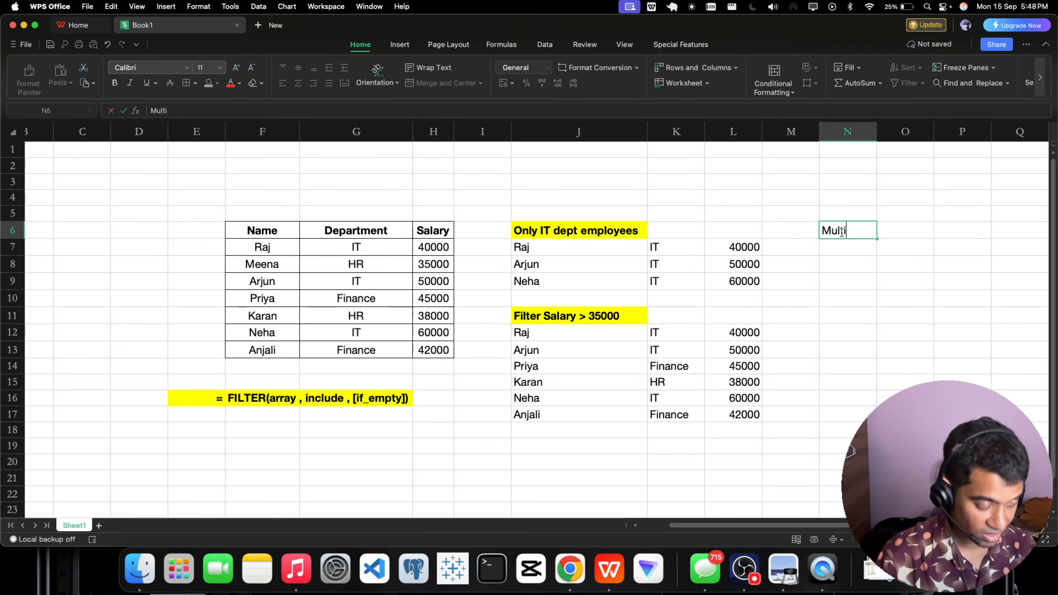
{"action": "type", "text": "ple COnditi"}
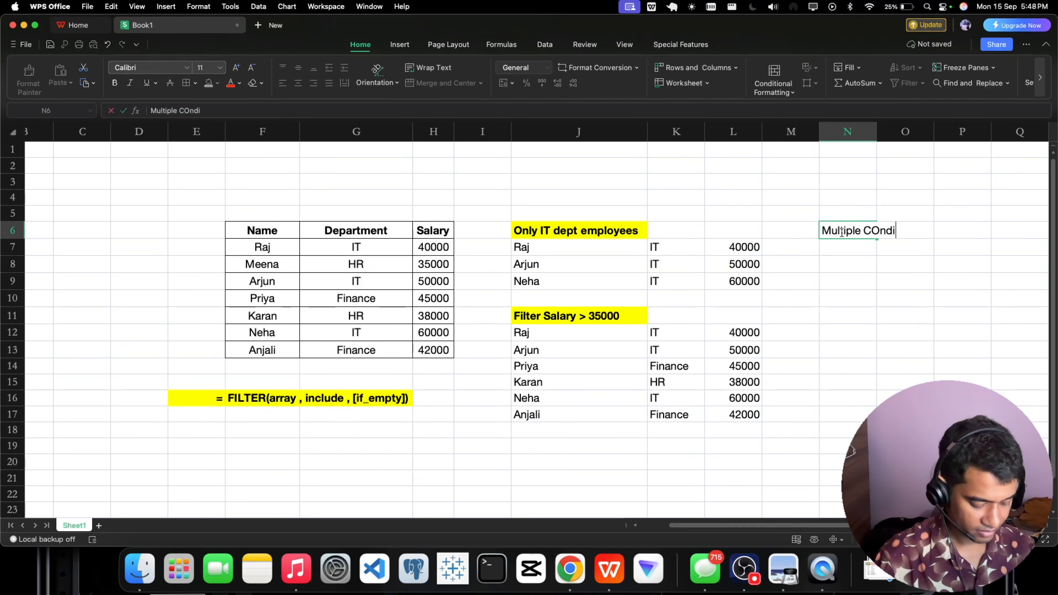
{"action": "key", "text": "BackSpace"}
{"action": "key", "text": "BackSpace"}
{"action": "key", "text": "BackSpace"}
{"action": "key", "text": "BackSpace"}
{"action": "key", "text": "BackSpace"}
{"action": "key", "text": "BackSpace"}
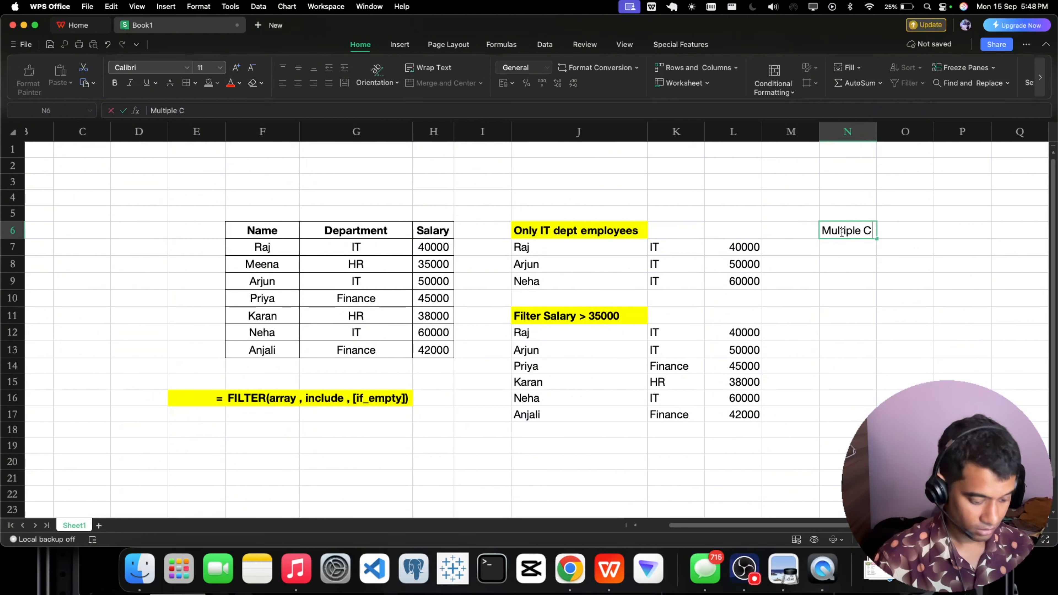
{"action": "type", "text": "n"}
{"action": "key", "text": "BackSpace"}
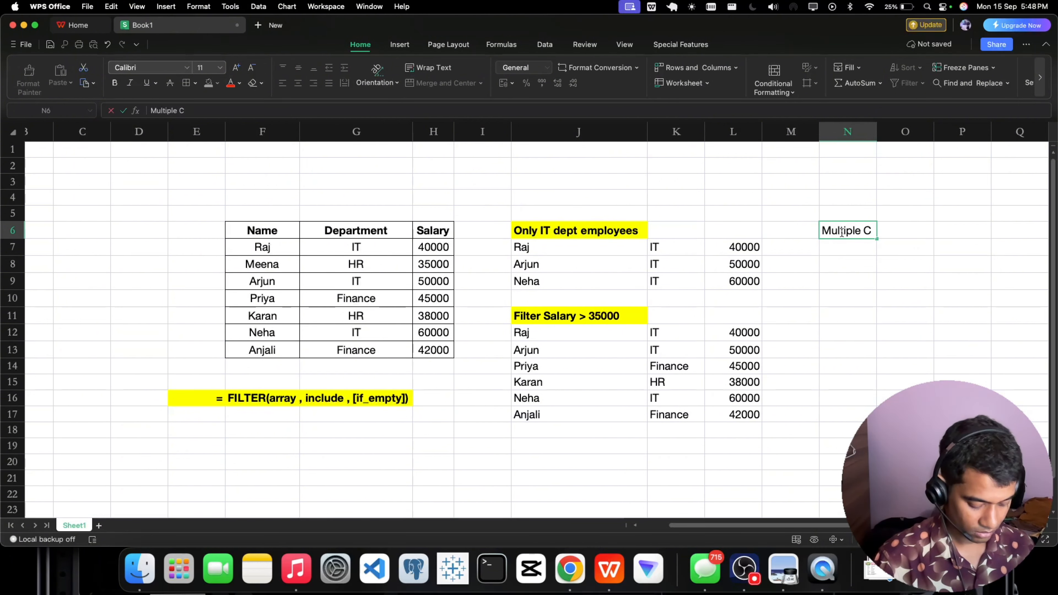
{"action": "type", "text": "nd"}
{"action": "key", "text": "BackSpace"}
{"action": "key", "text": "BackSpace"}
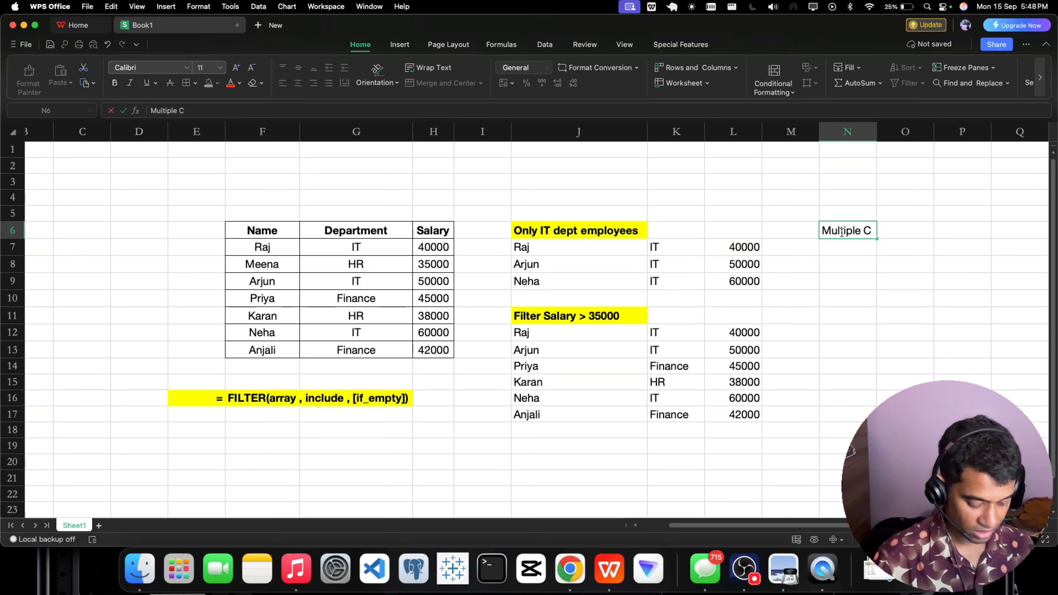
{"action": "type", "text": "onditio"}
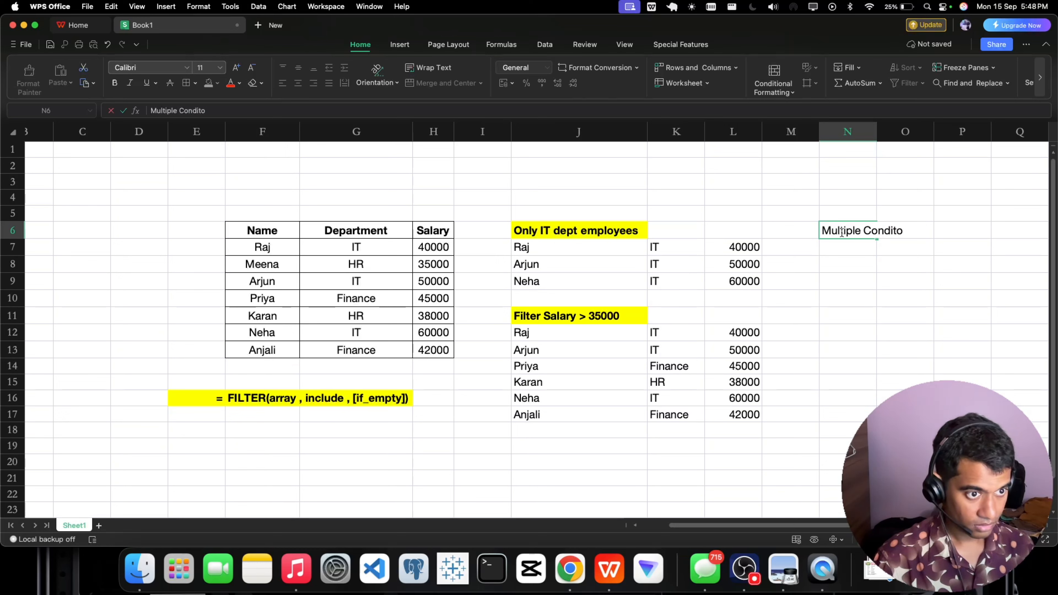
{"action": "key", "text": "BackSpace"}
{"action": "type", "text": "ion"}
{"action": "key", "text": "Return"}
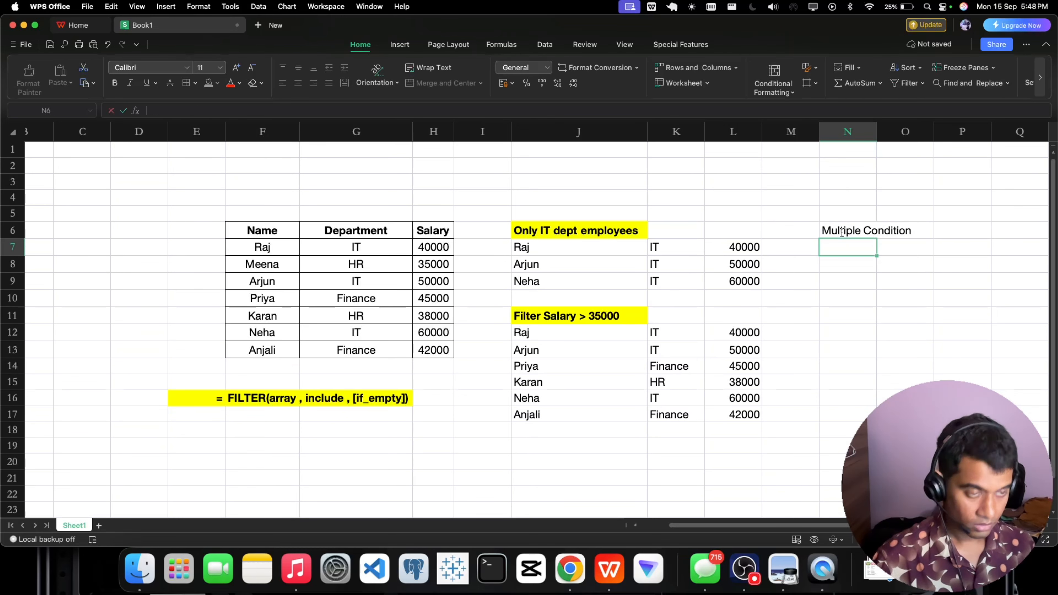
Copy the bold, yellow-filled formatting of heading J6 onto N6 with Format Painter and auto-fit column N to the heading.
{"action": "left_click", "coordinate": [841, 232]}
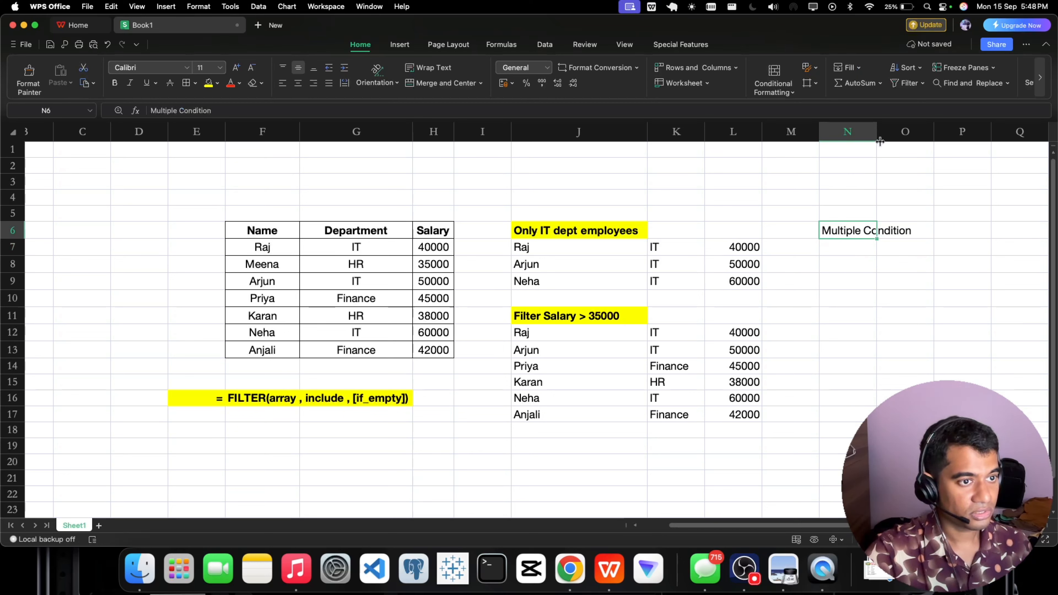
{"action": "double_click", "coordinate": [876, 132]}
{"action": "left_click", "coordinate": [629, 234]}
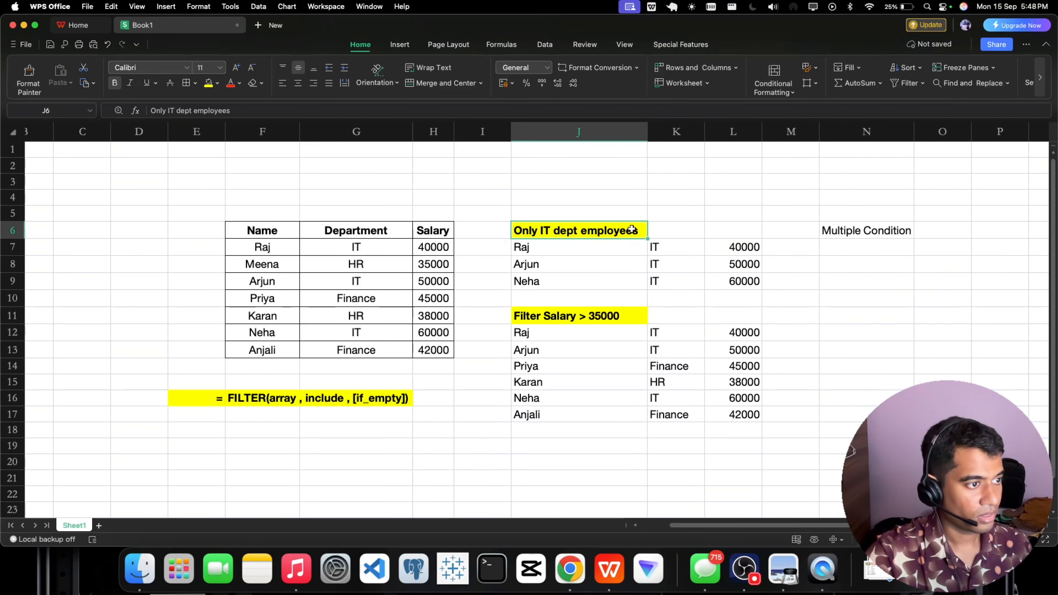
{"action": "left_click", "coordinate": [28, 77]}
{"action": "left_click", "coordinate": [827, 228]}
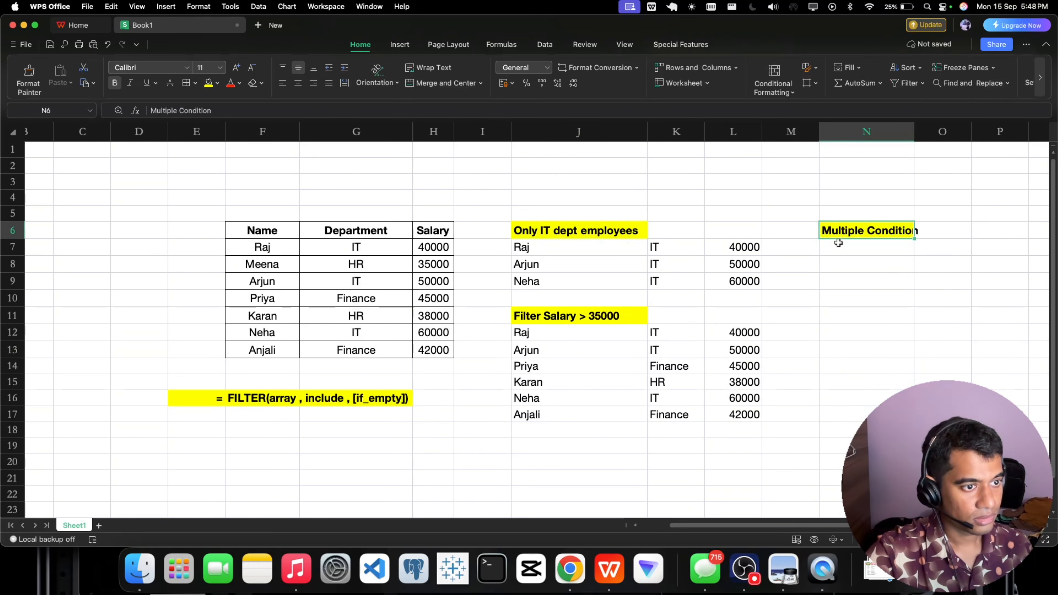
{"action": "left_click", "coordinate": [838, 245]}
{"action": "double_click", "coordinate": [915, 133]}
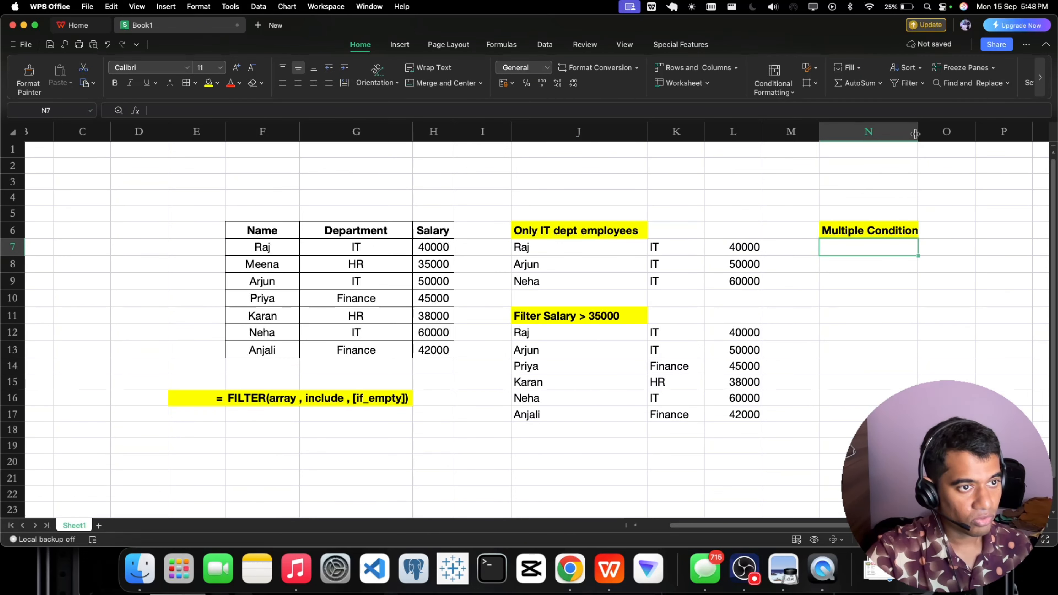
Open cell N7, directly below the Multiple Condition heading, for editing.
{"action": "double_click", "coordinate": [853, 250]}
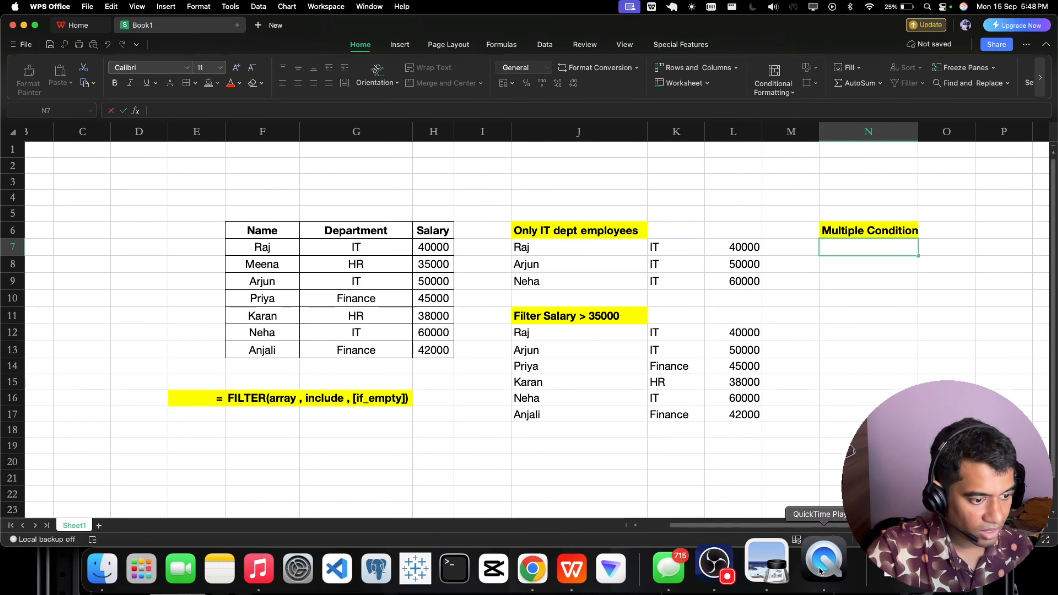
{"action": "left_click", "coordinate": [756, 554]}
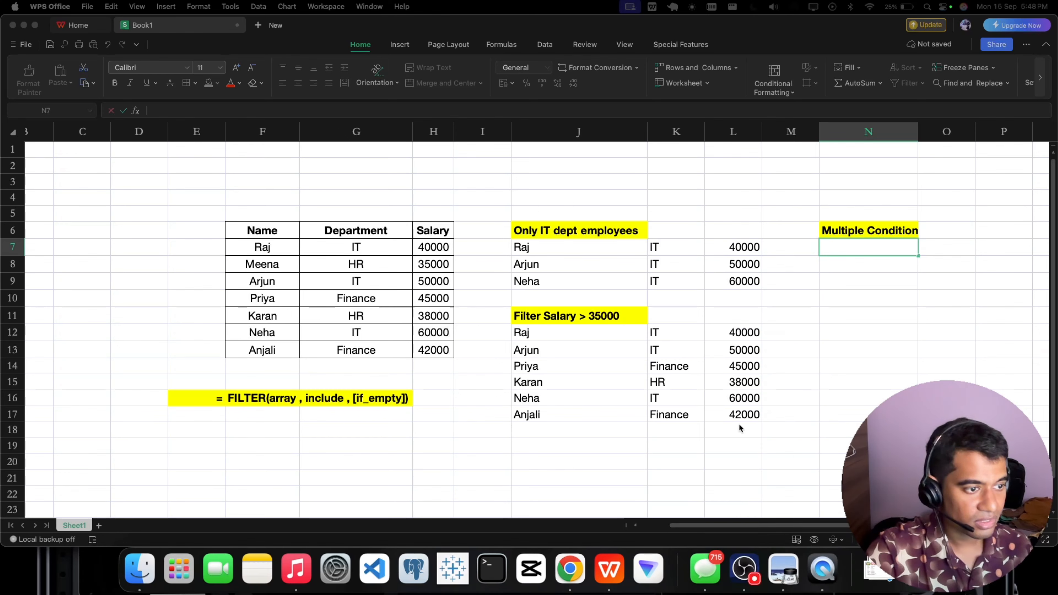
{"action": "left_click", "coordinate": [563, 560]}
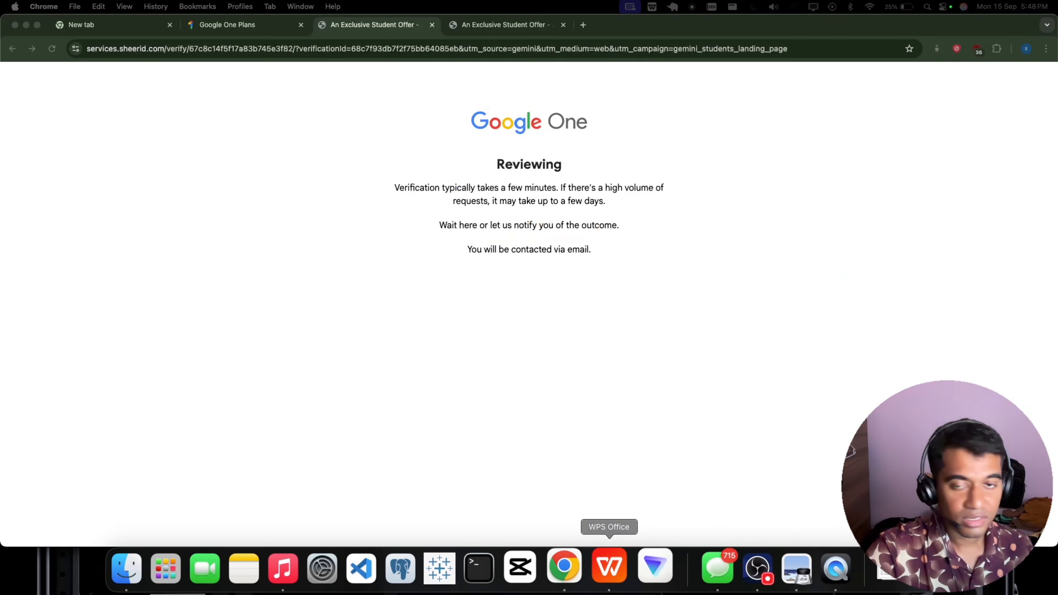
{"action": "left_click", "coordinate": [246, 34]}
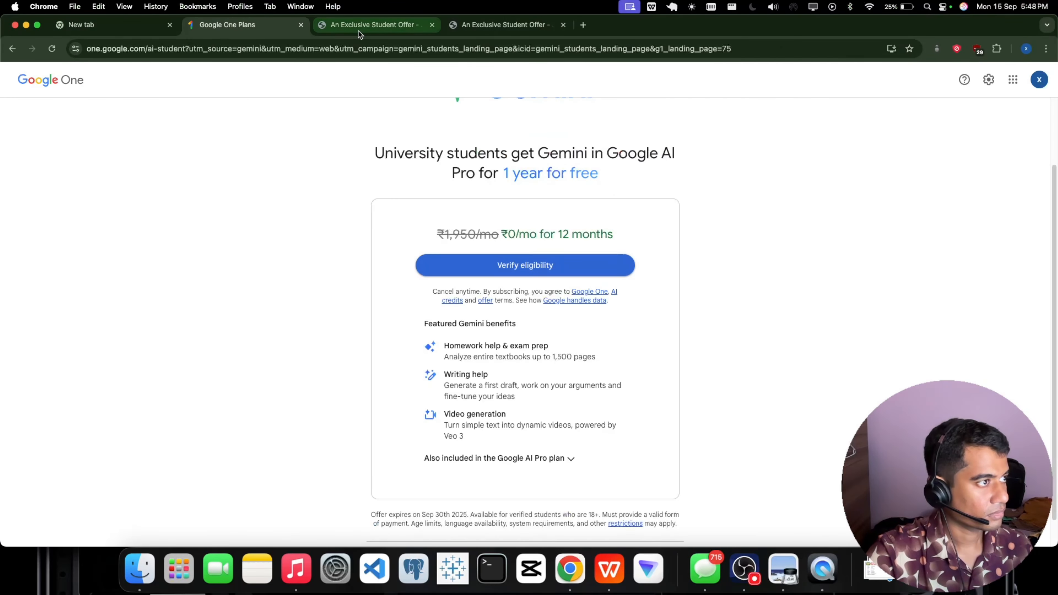
{"action": "left_click", "coordinate": [609, 563]}
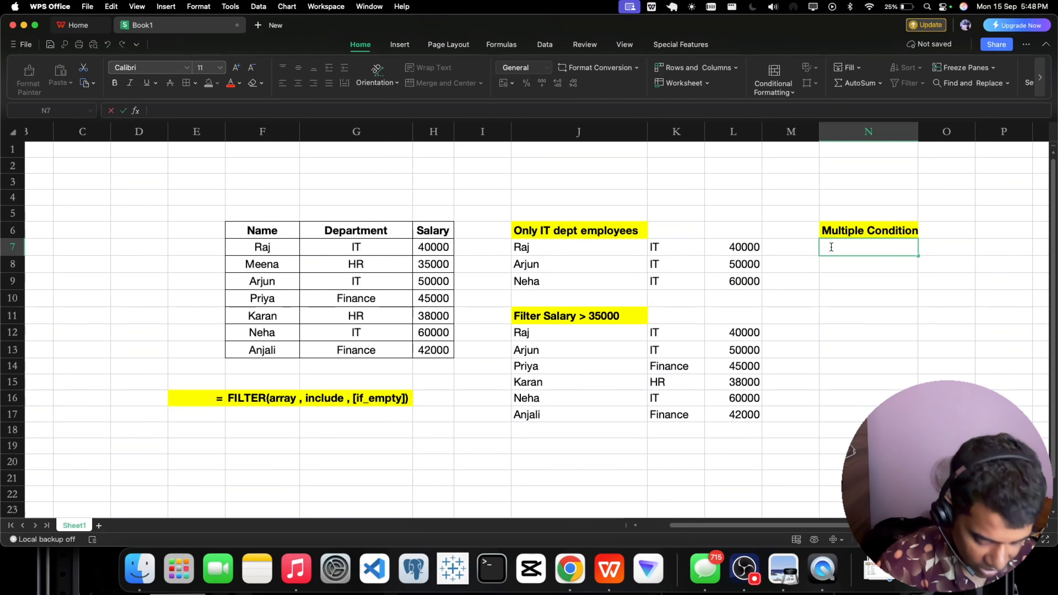
Begin a FILTER formula in N7 with F7:H13 as the array argument.
{"action": "type", "text": "=filt"}
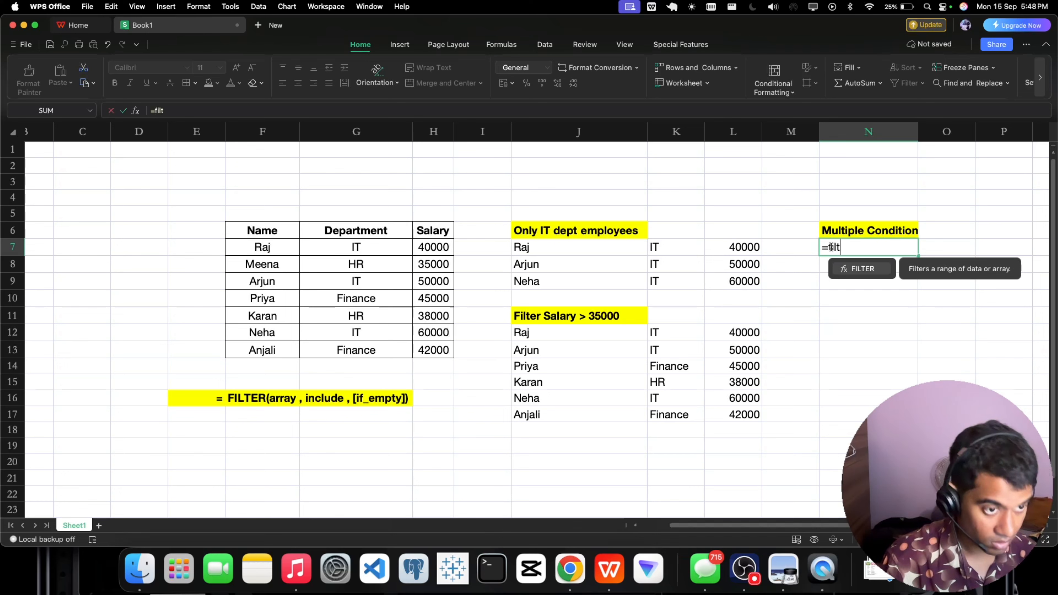
{"action": "type", "text": "er("}
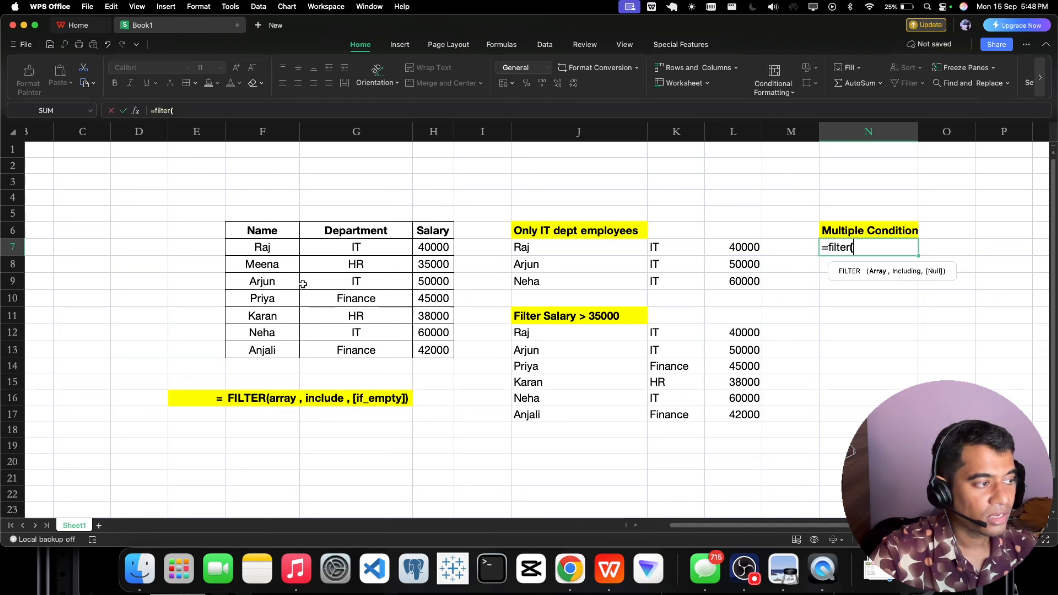
{"action": "left_click_drag", "start_coordinate": [262, 250], "coordinate": [422, 349]}
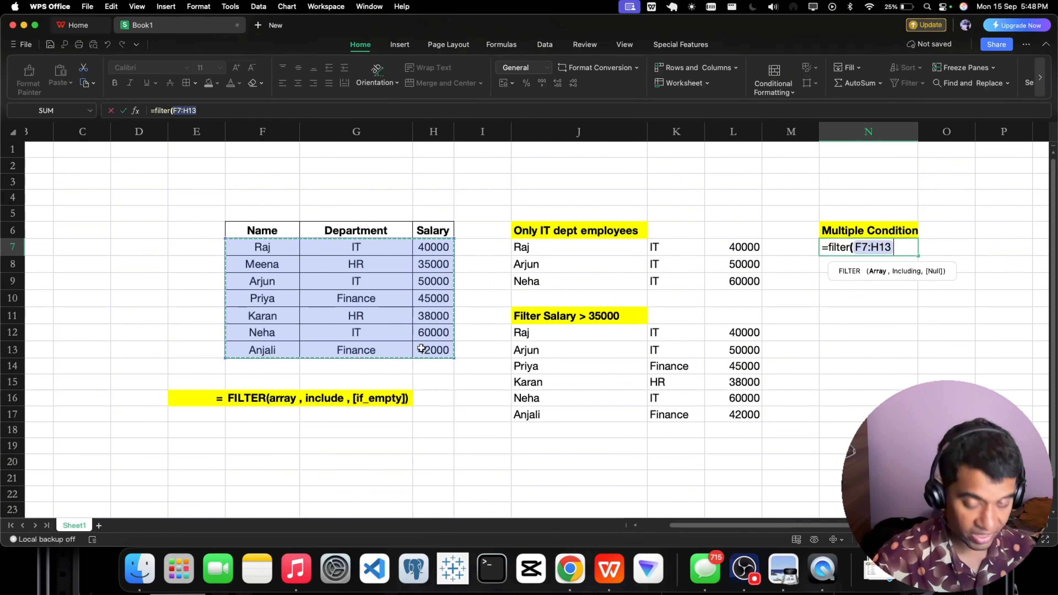
{"action": "type", "text": ","}
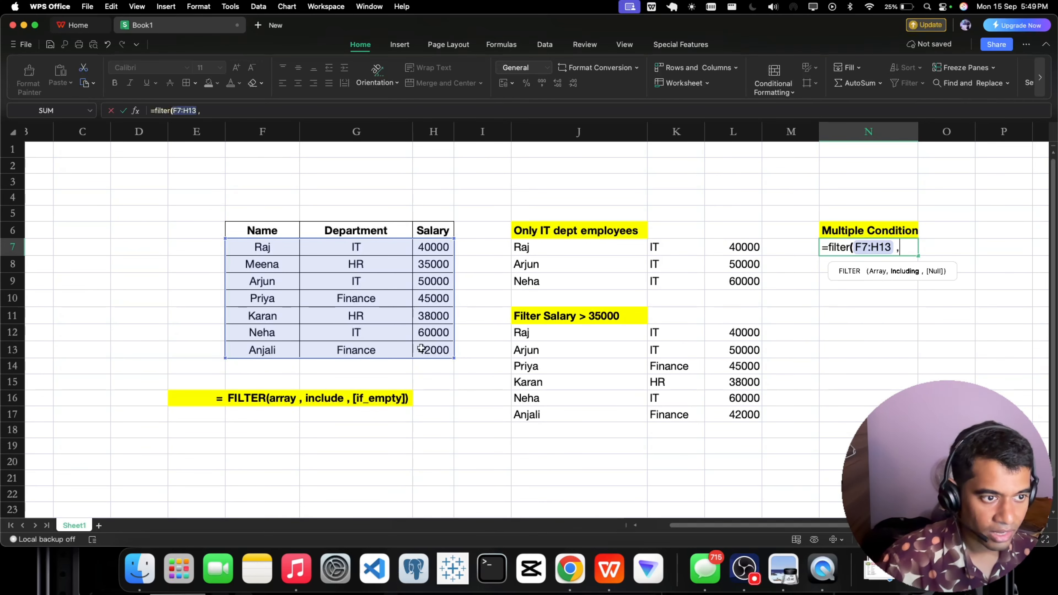
Add the bracketed department condition (G7:G13 = "IT") as the first part of the include argument.
{"action": "type", "text": "("}
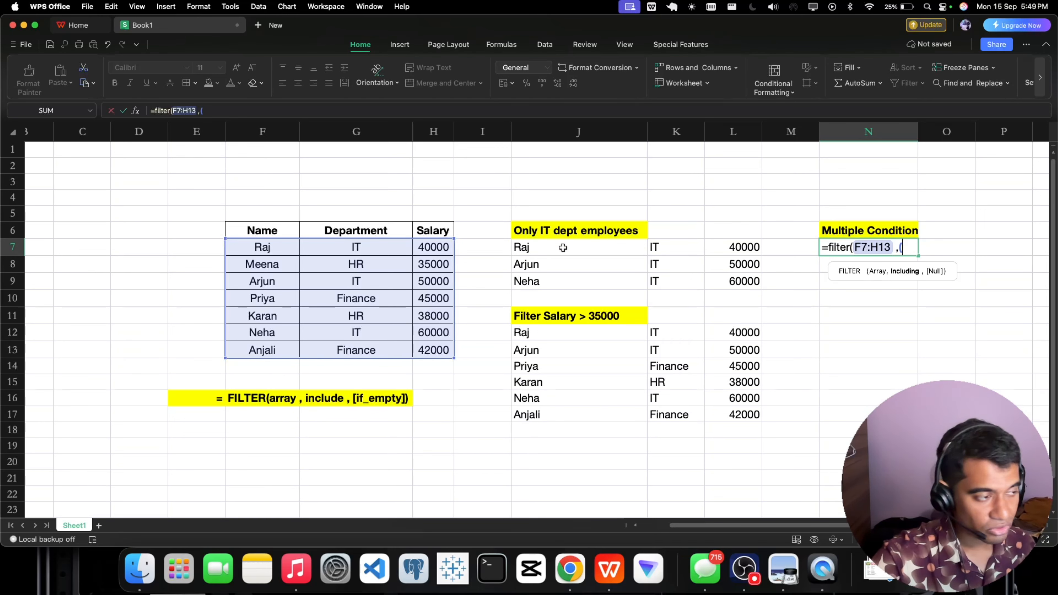
{"action": "left_click_drag", "start_coordinate": [367, 251], "coordinate": [346, 350]}
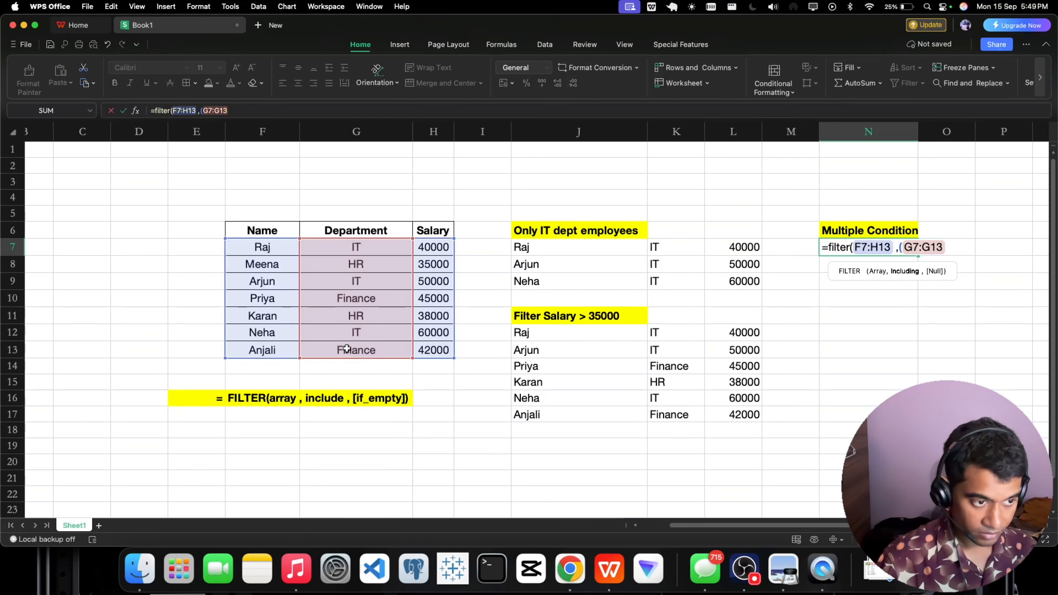
{"action": "type", "text": "= \""}
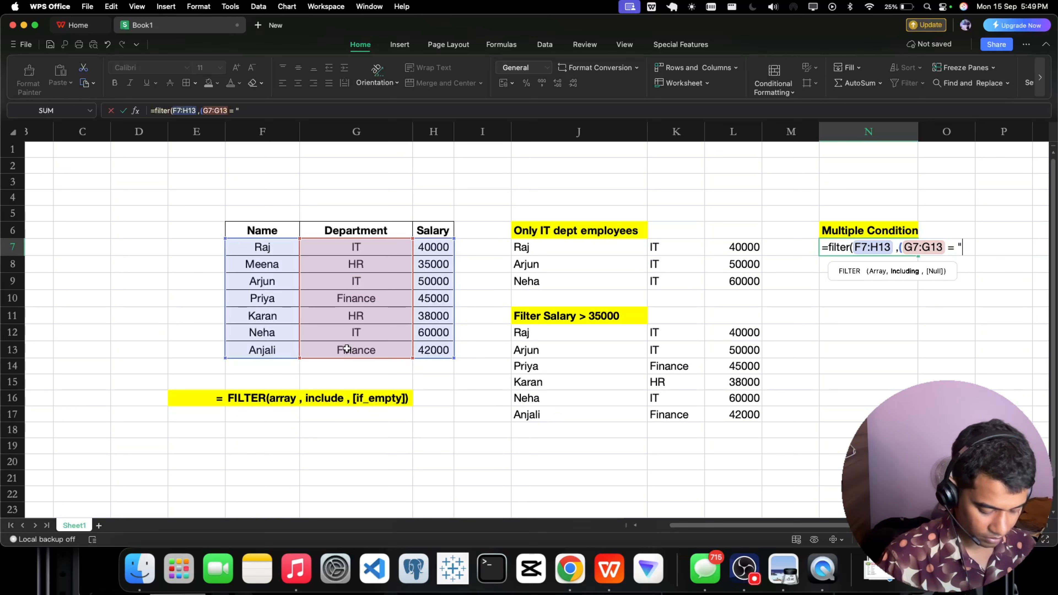
{"action": "type", "text": "IY"}
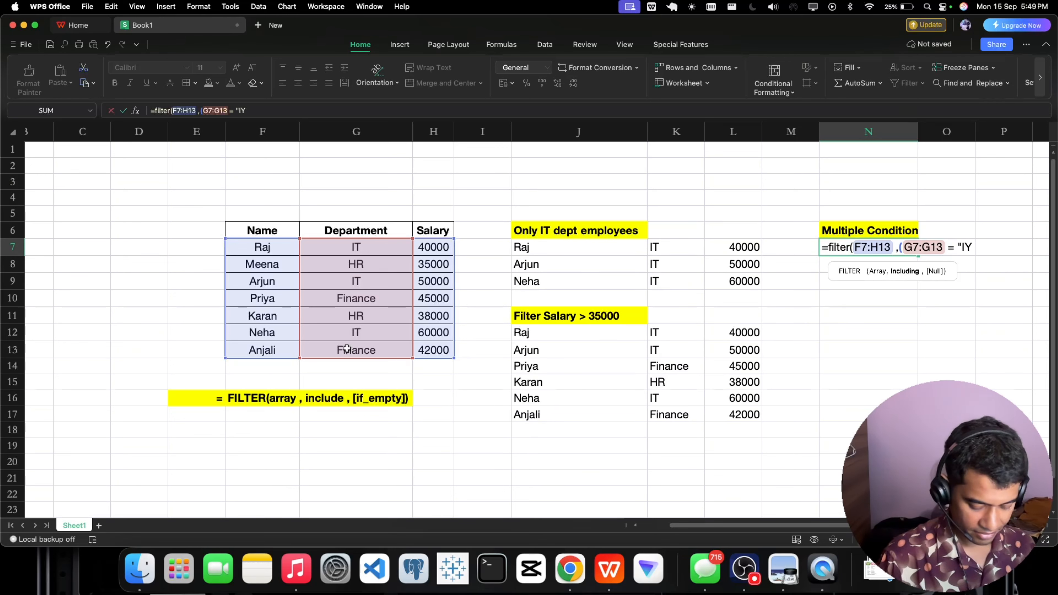
{"action": "key", "text": "BackSpace"}
{"action": "type", "text": "T:"}
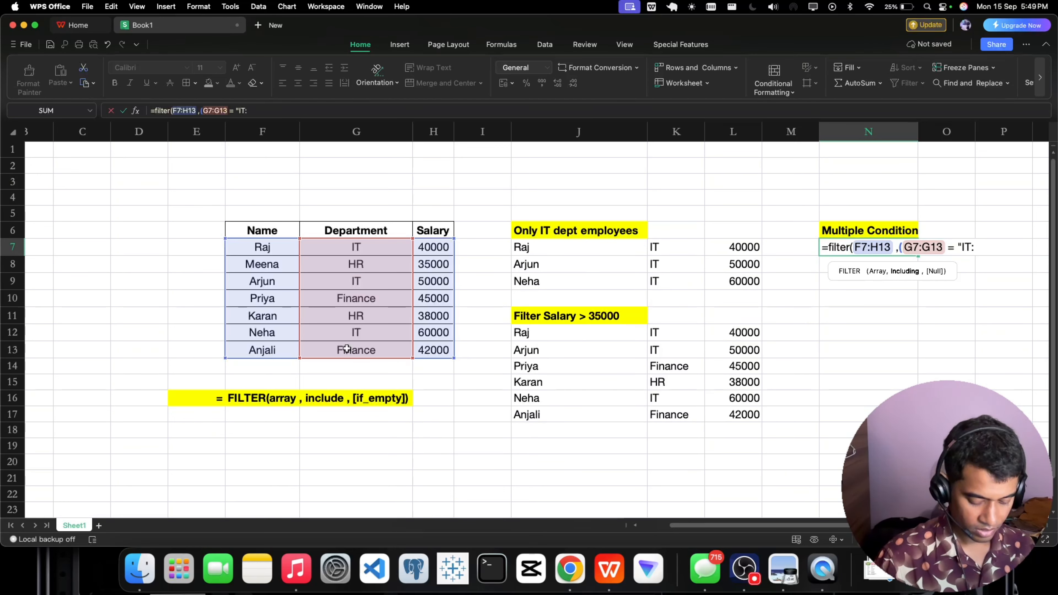
{"action": "key", "text": "BackSpace"}
{"action": "type", "text": "\""}
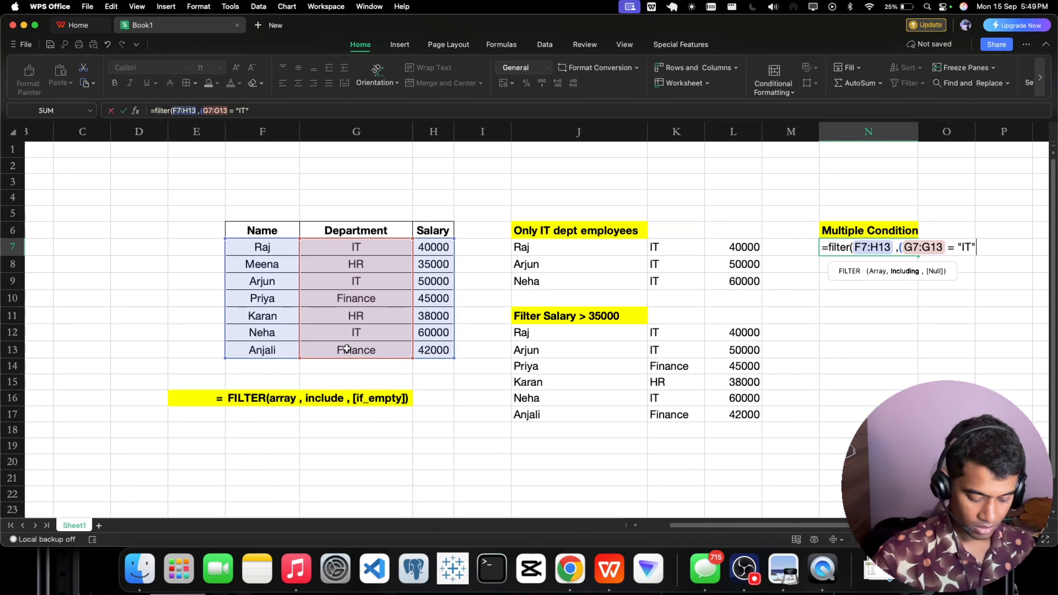
{"action": "type", "text": ")"}
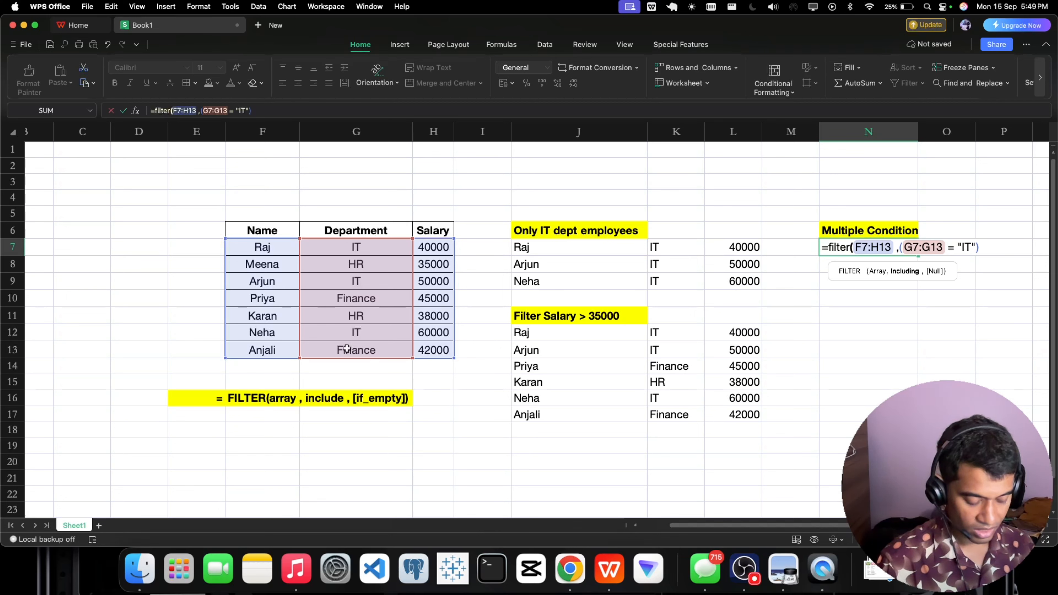
Multiply the department condition by a second bracketed condition, (H7:H13 = 35000), then close and enter the N7 formula.
{"action": "type", "text": "("}
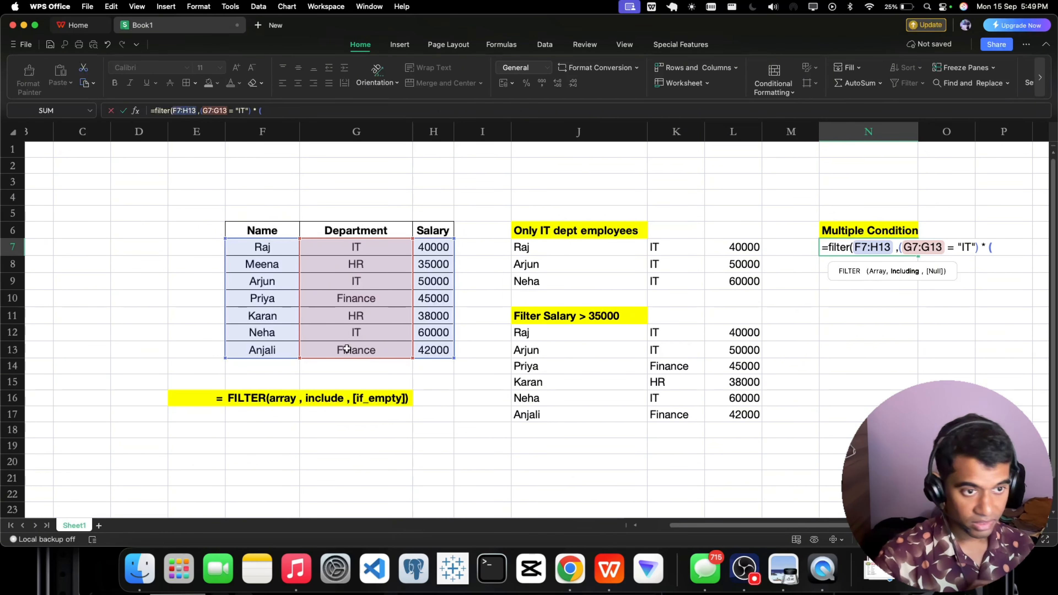
{"action": "left_click", "coordinate": [742, 558]}
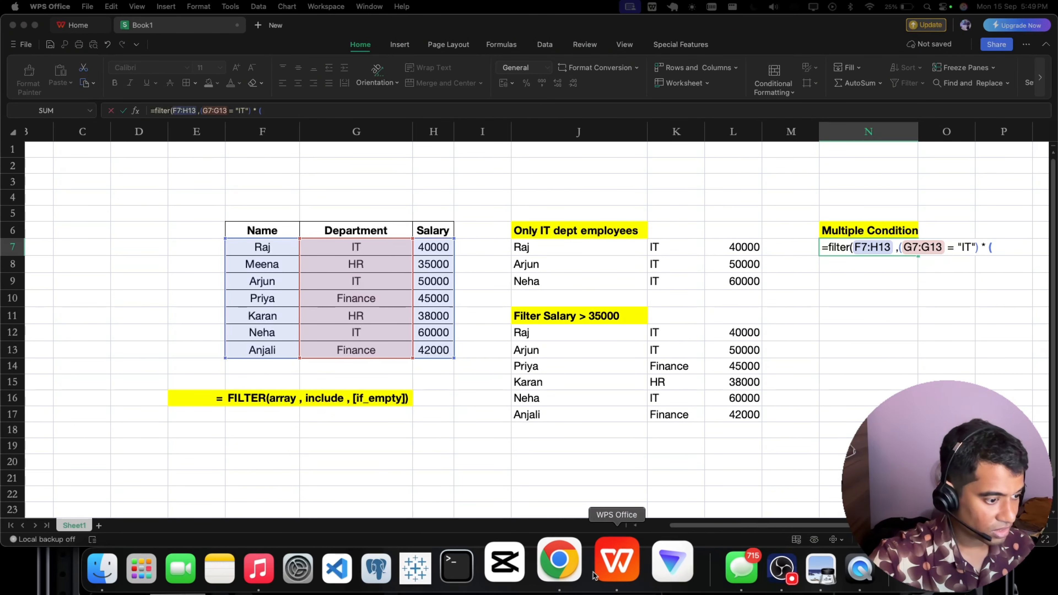
{"action": "left_click", "coordinate": [602, 572]}
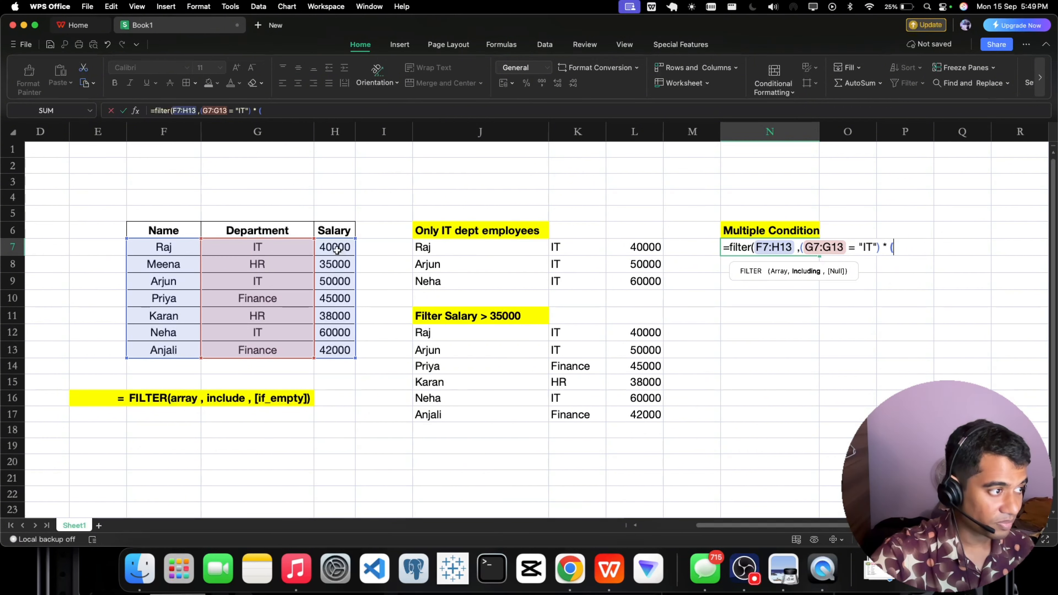
{"action": "left_click_drag", "start_coordinate": [335, 248], "coordinate": [334, 350]}
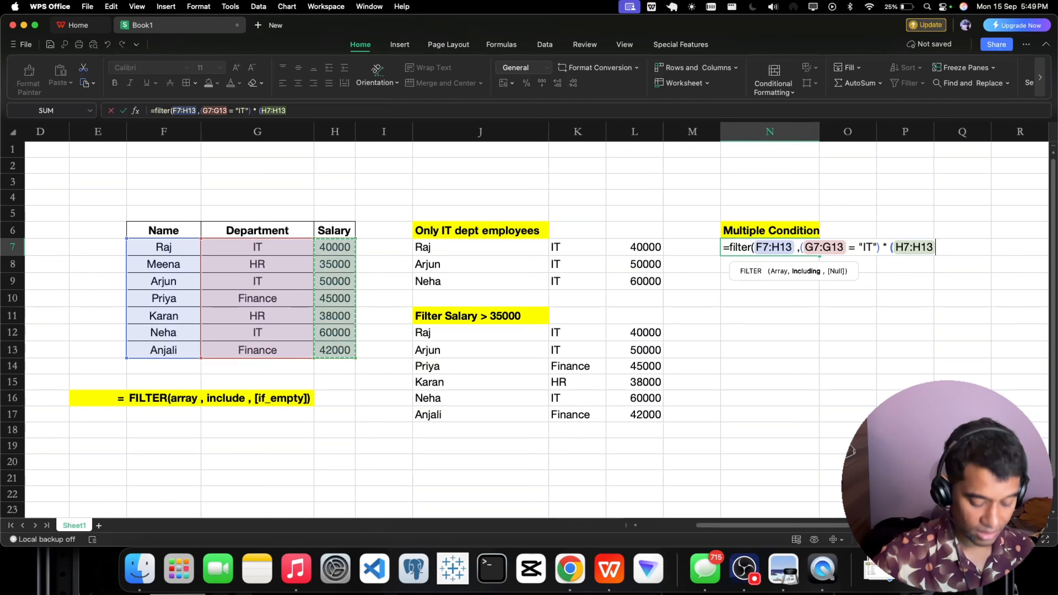
{"action": "type", "text": "="}
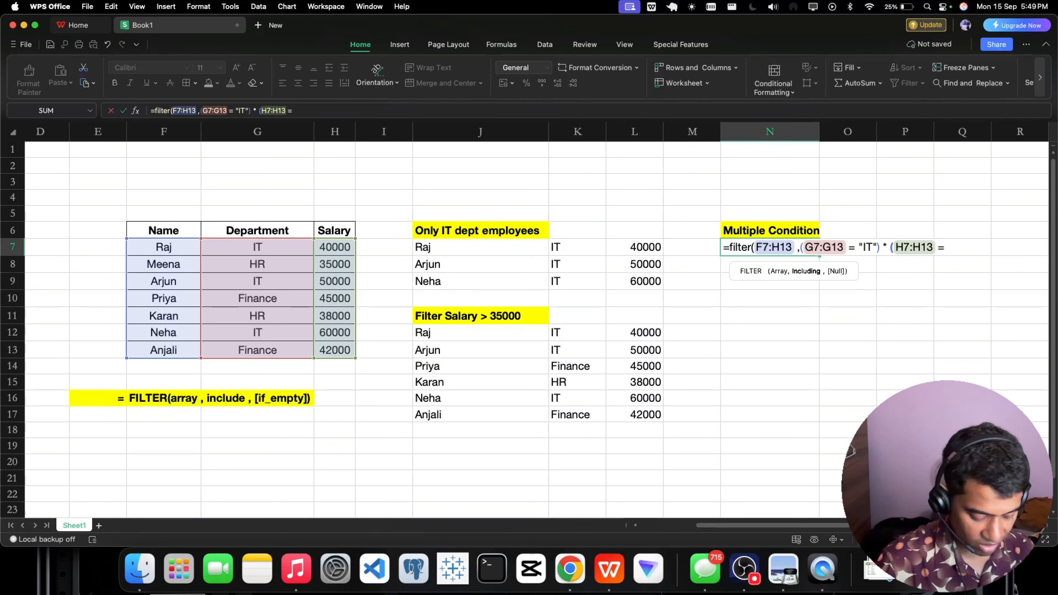
{"action": "type", "text": " 3"}
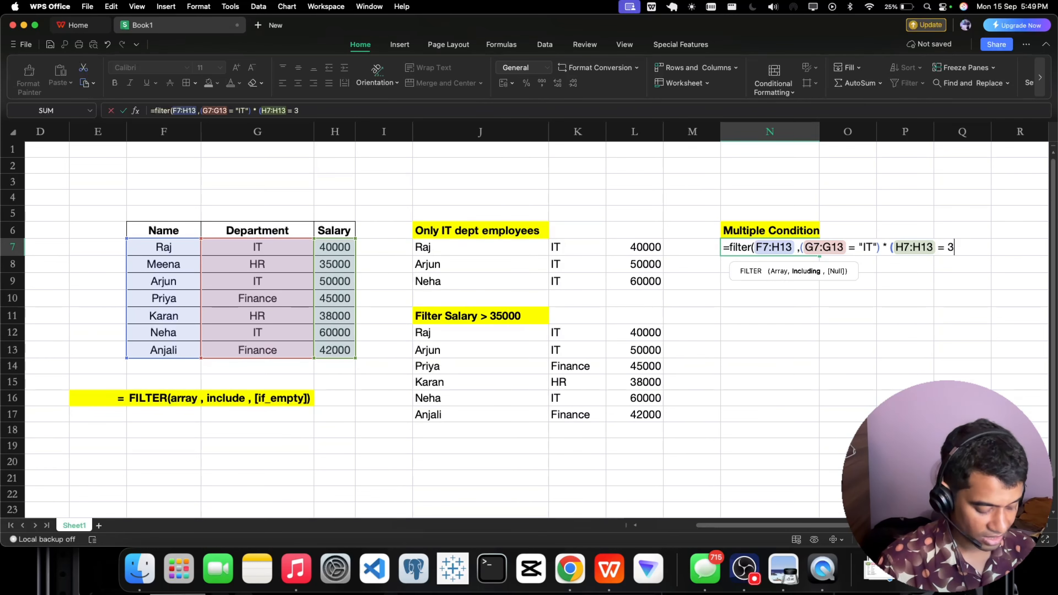
{"action": "type", "text": "5000)"}
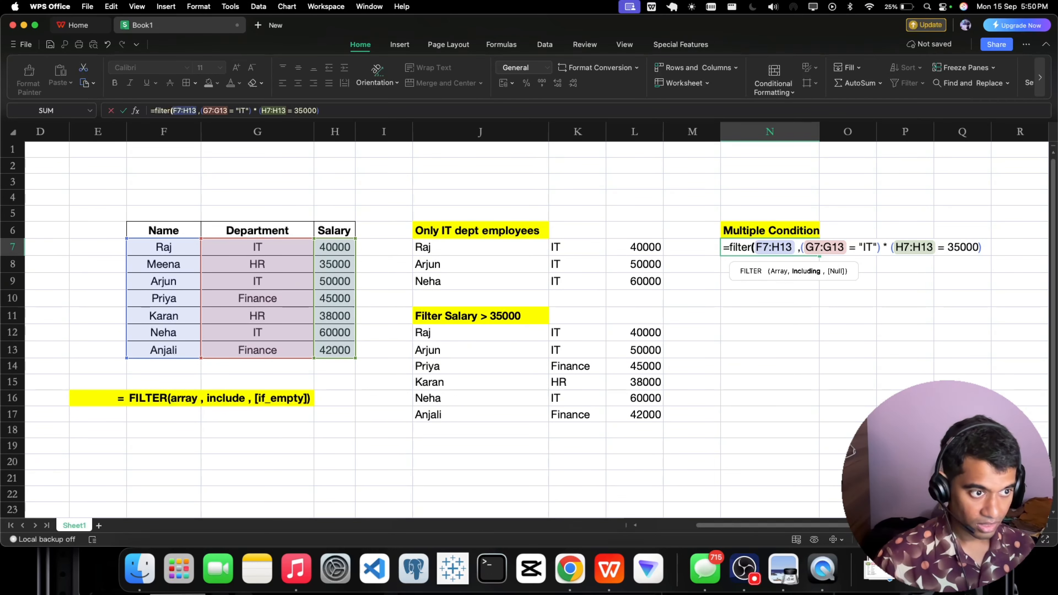
{"action": "type", "text": ")"}
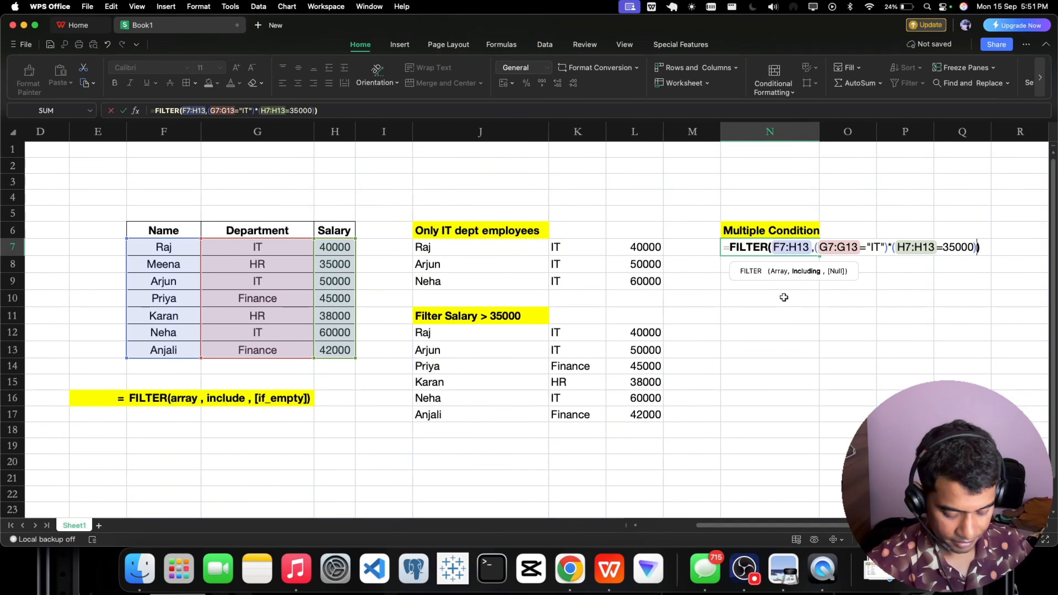
{"action": "key", "text": "Return"}
Change the salary comparison in the N7 formula to greater than, making it H7:H13>35000, and enter the formula.
{"action": "left_click", "coordinate": [764, 250]}
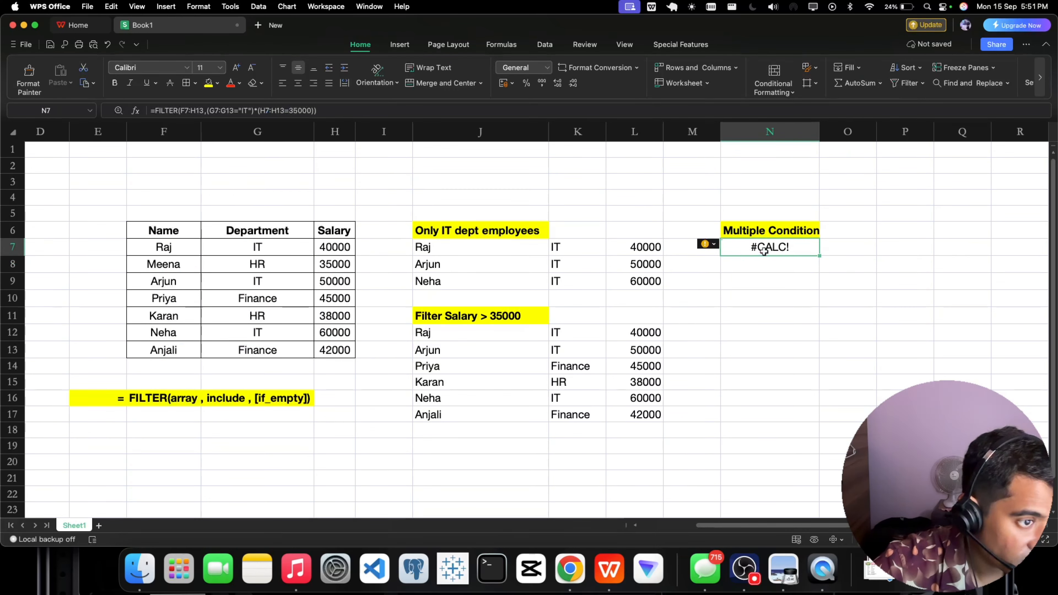
{"action": "double_click", "coordinate": [764, 251]}
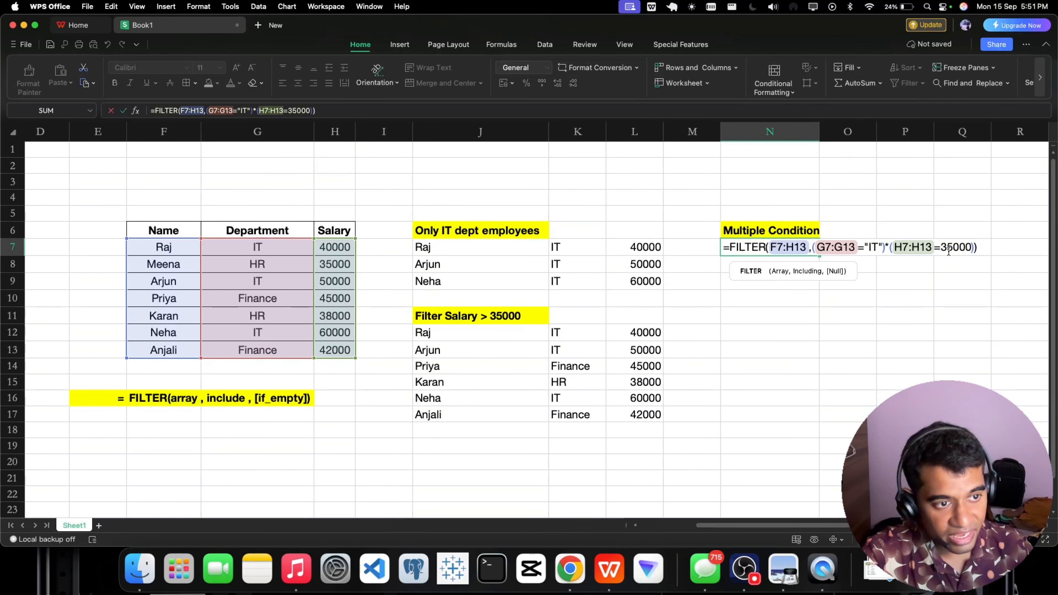
{"action": "double_click", "coordinate": [937, 248]}
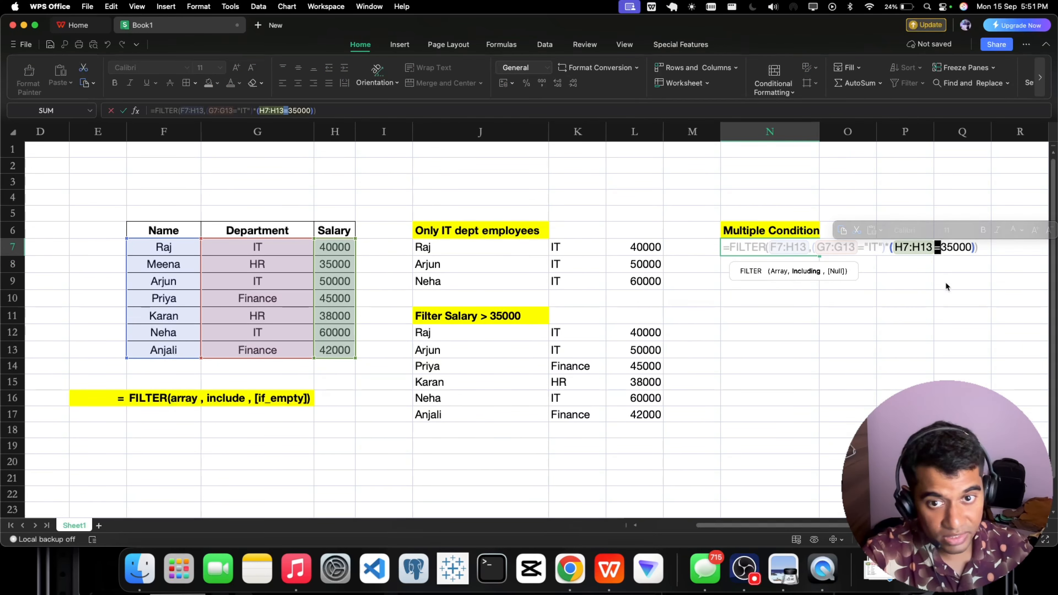
{"action": "type", "text": ">"}
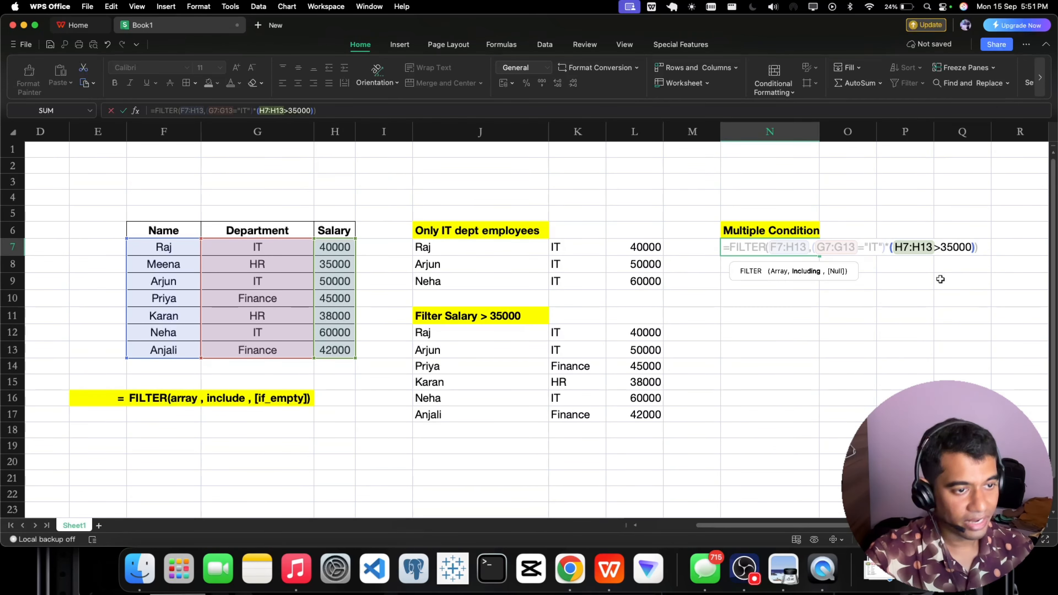
{"action": "key", "text": "Return"}
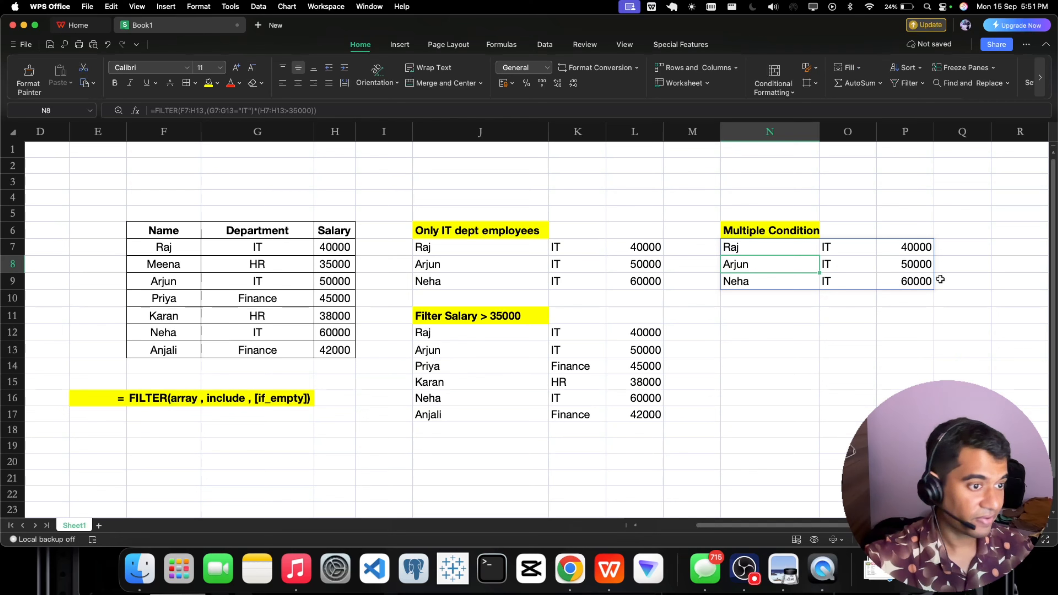
Review the filtered rows in N7:P9, checking each row's department and salary against both conditions.
{"action": "left_click", "coordinate": [875, 329]}
{"action": "left_click_drag", "start_coordinate": [746, 249], "coordinate": [897, 282]}
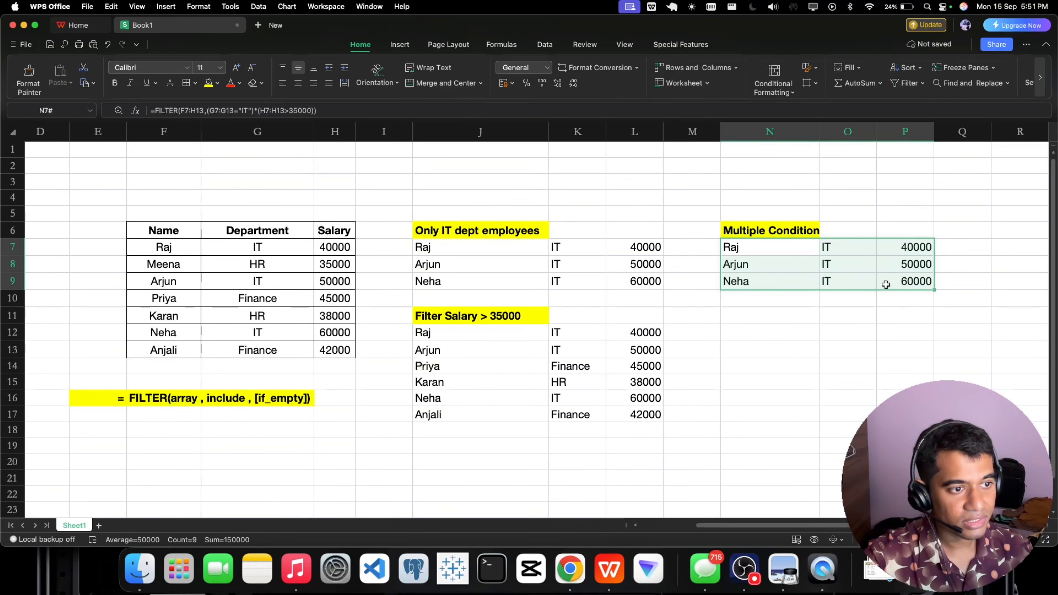
{"action": "left_click", "coordinate": [758, 250]}
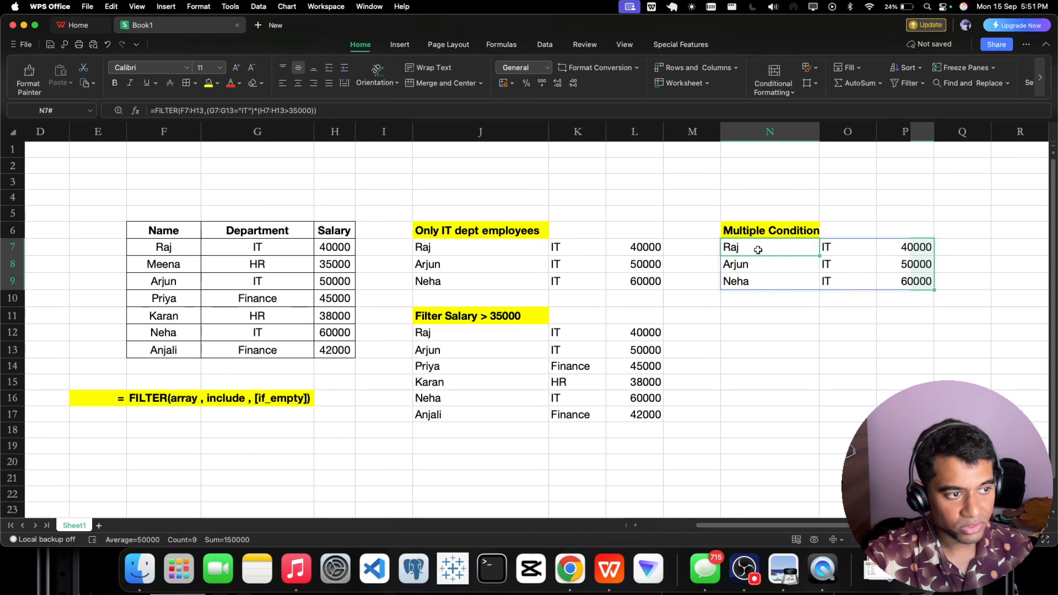
{"action": "left_click", "coordinate": [828, 249]}
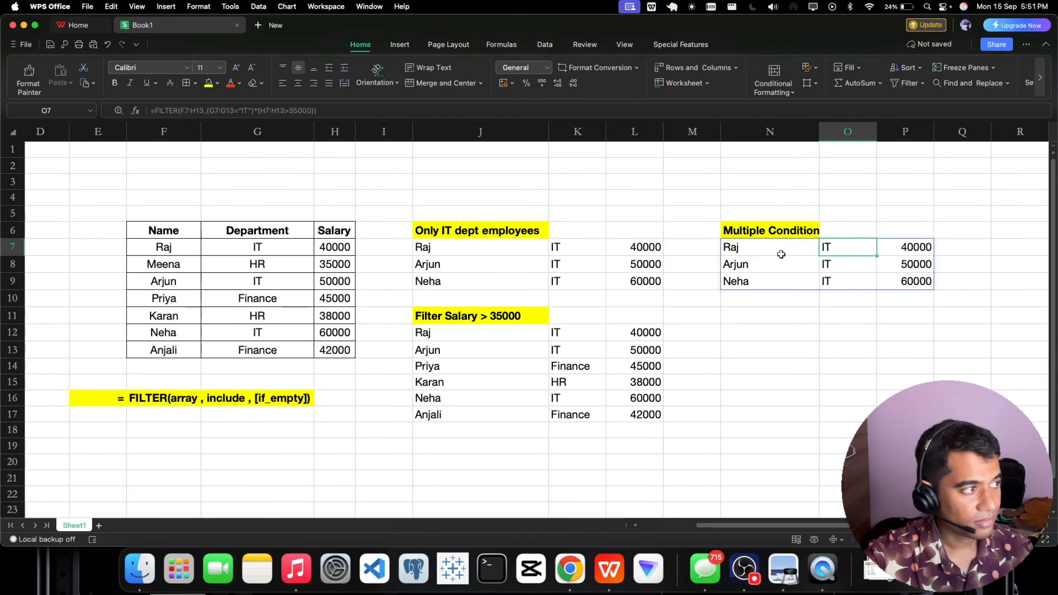
Raise the salary threshold in the N7 FILTER formula to 40000, making the second condition H7:H13>40000, and inspect the entered formula.
{"action": "left_click", "coordinate": [738, 251]}
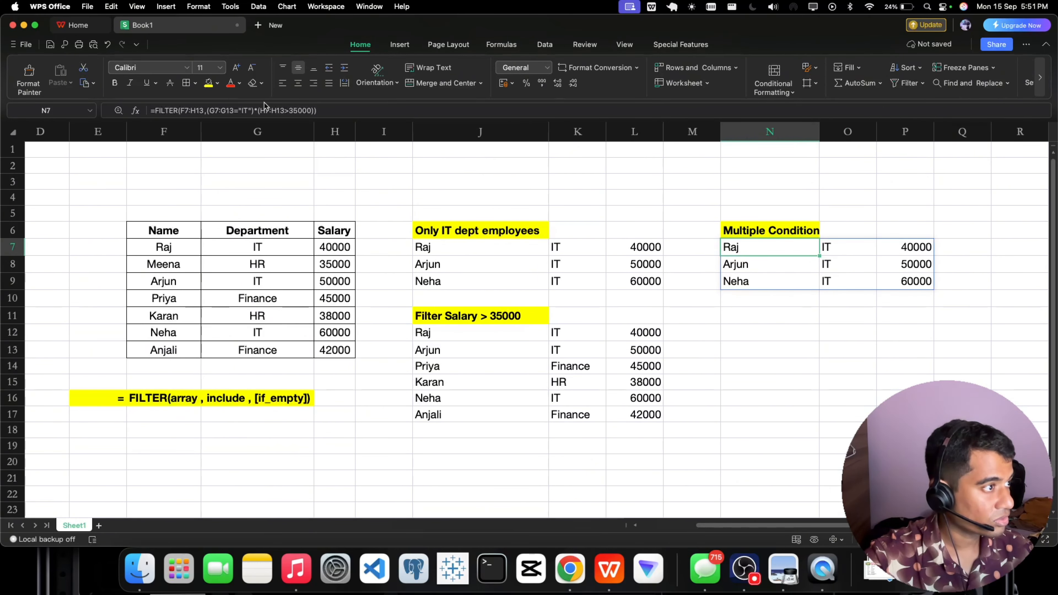
{"action": "left_click", "coordinate": [296, 109]}
{"action": "key", "text": "BackSpace"}
{"action": "key", "text": "BackSpace"}
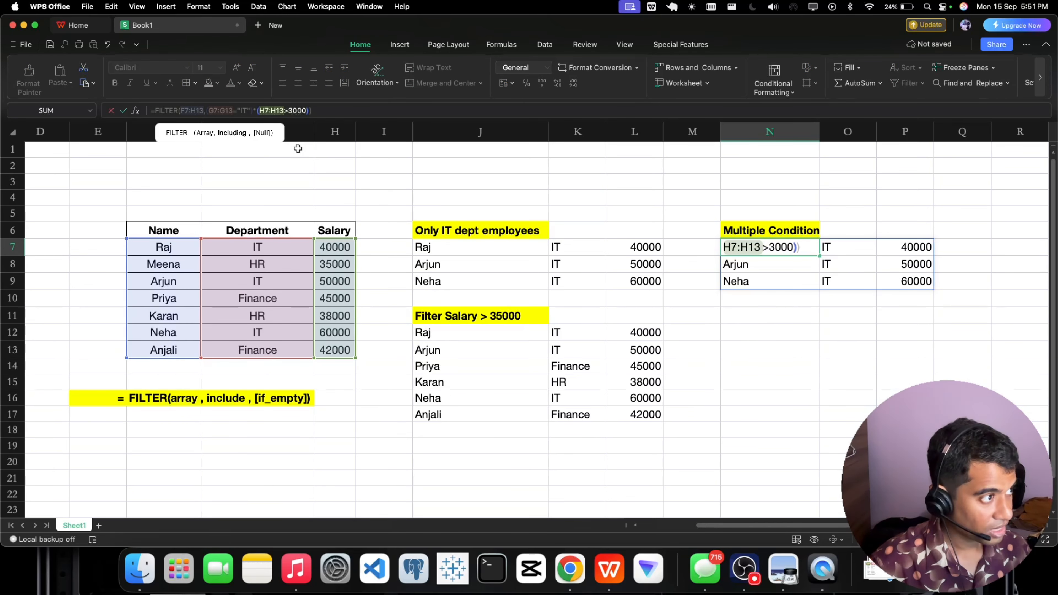
{"action": "type", "text": "40"}
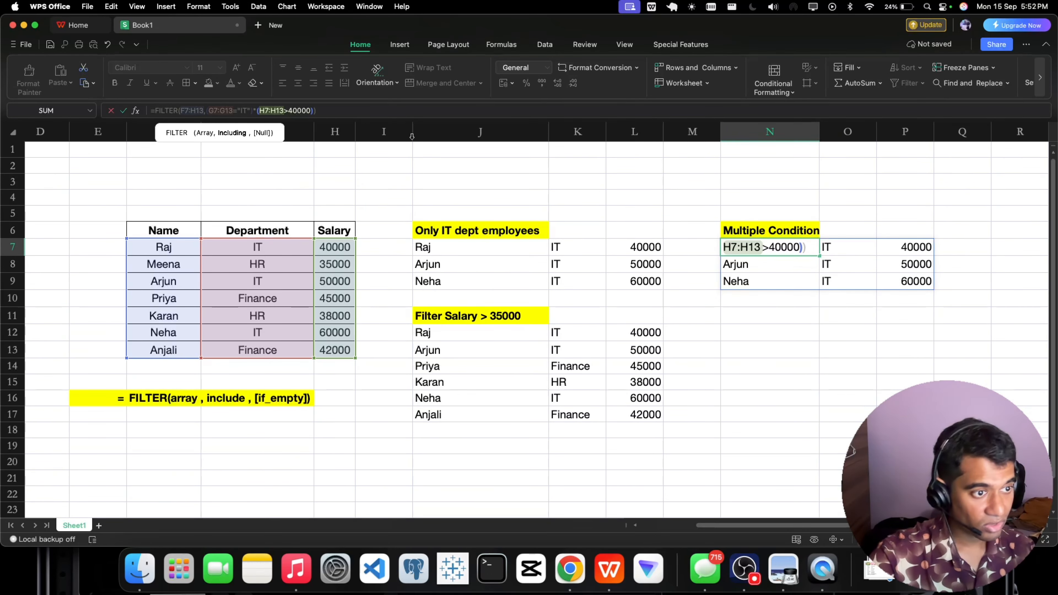
{"action": "key", "text": "Return"}
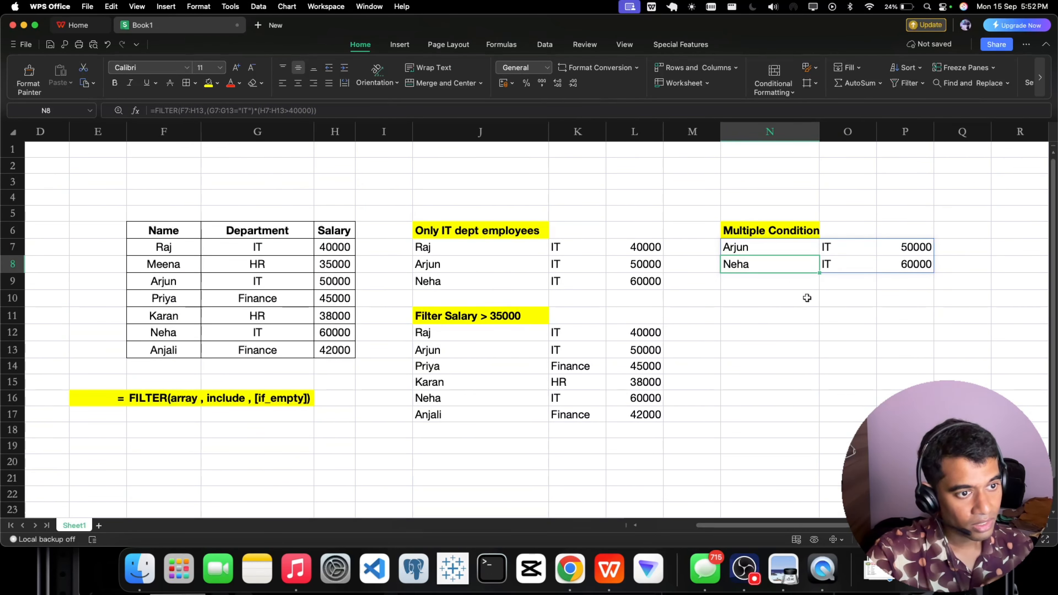
{"action": "double_click", "coordinate": [744, 250]}
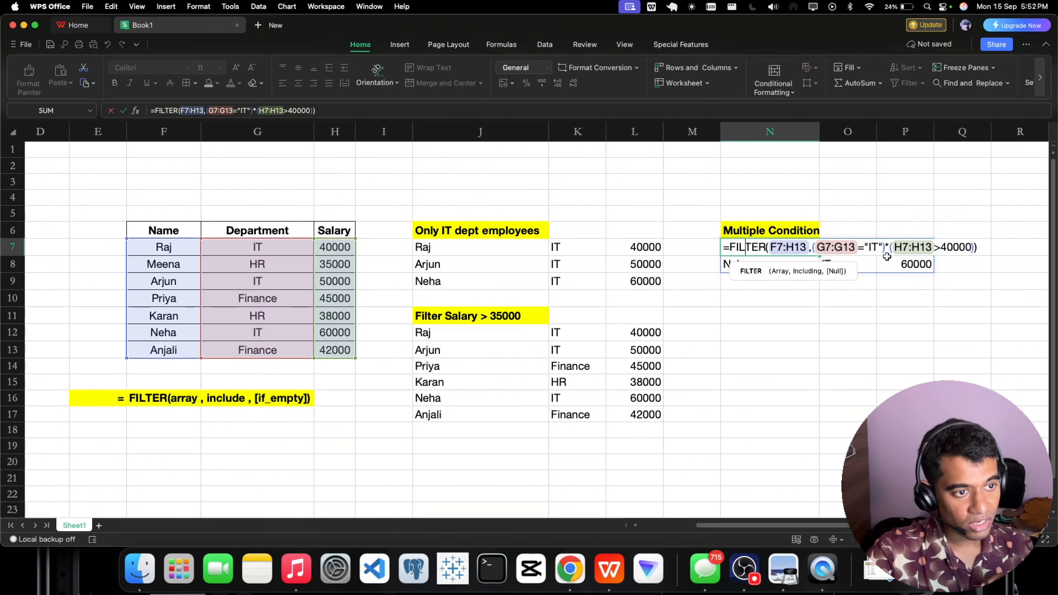
{"action": "key", "text": "Escape"}
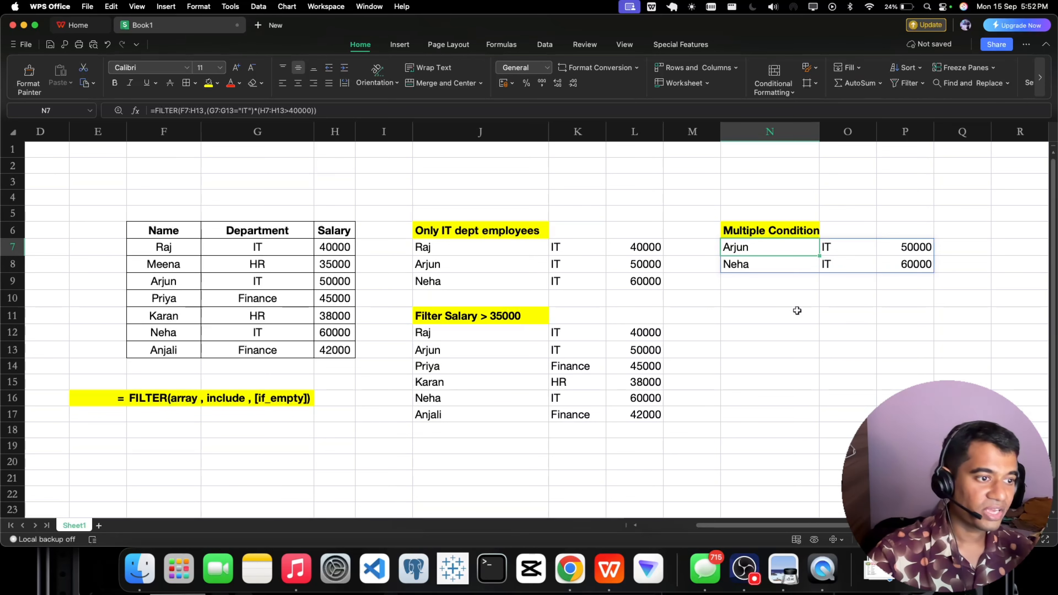
Enter the heading "Custom Message Scenario" in cell N11.
{"action": "double_click", "coordinate": [739, 316]}
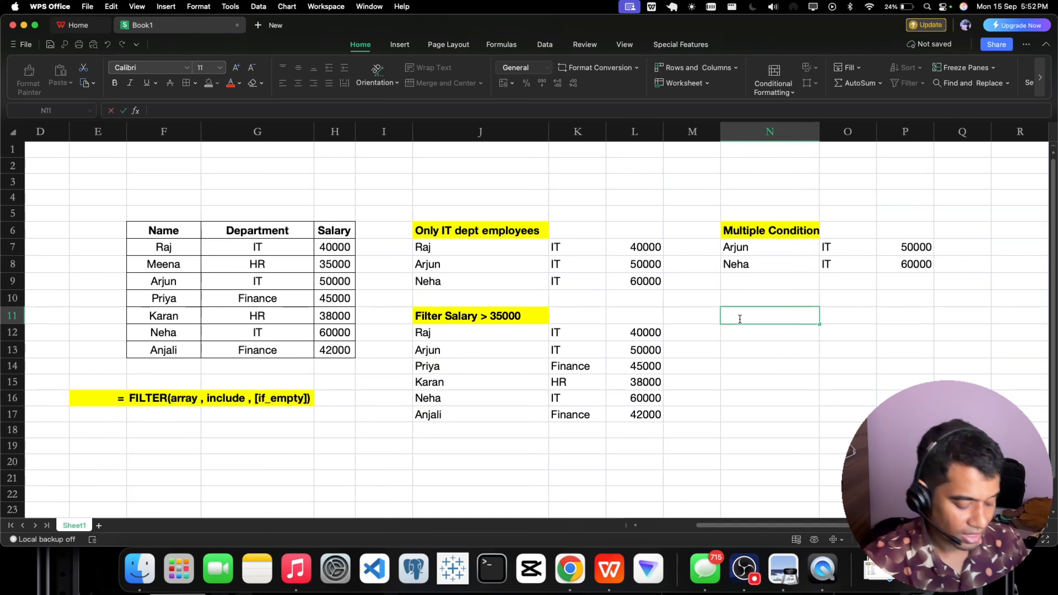
{"action": "type", "text": "Custome"}
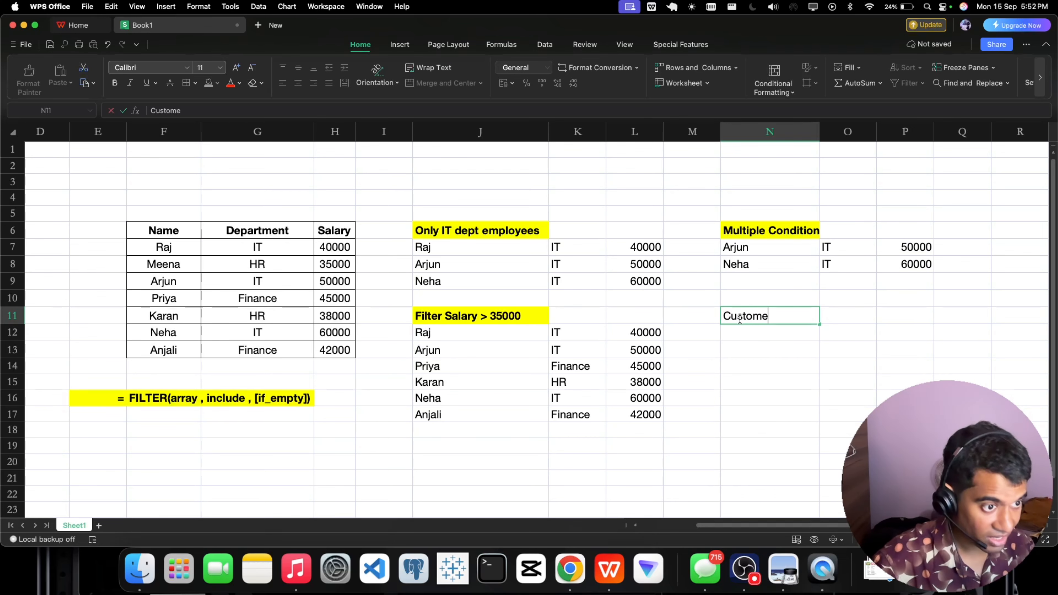
{"action": "key", "text": "BackSpace"}
{"action": "type", "text": "Mes"}
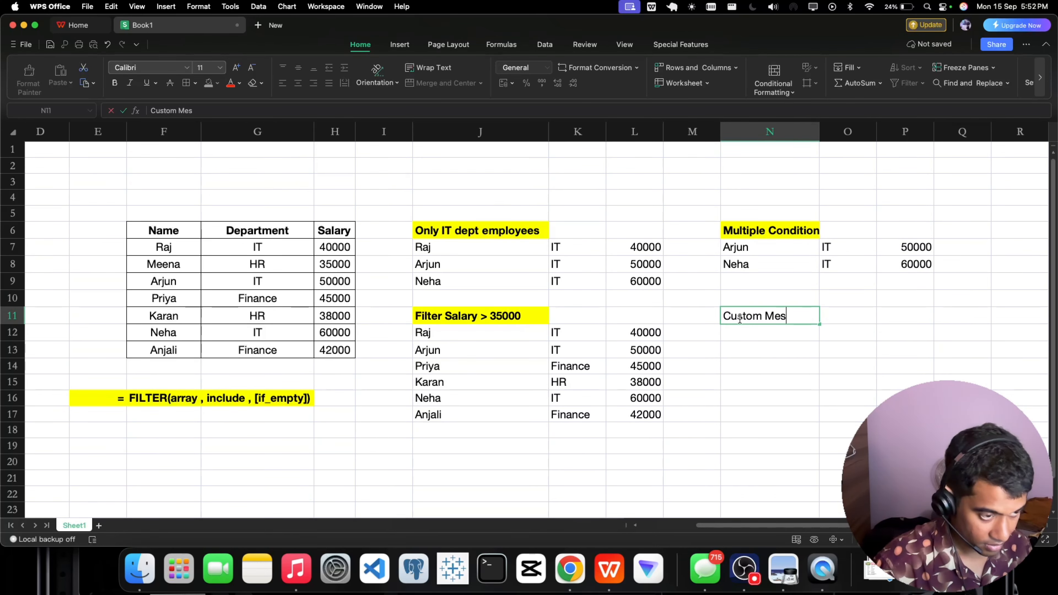
{"action": "type", "text": "sage "}
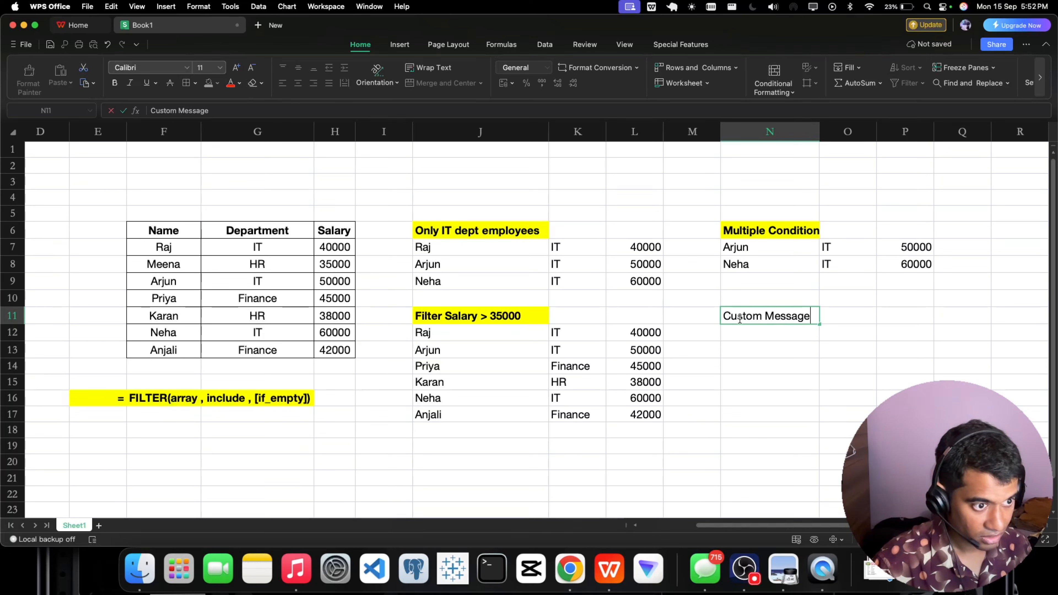
{"action": "type", "text": "Scena"}
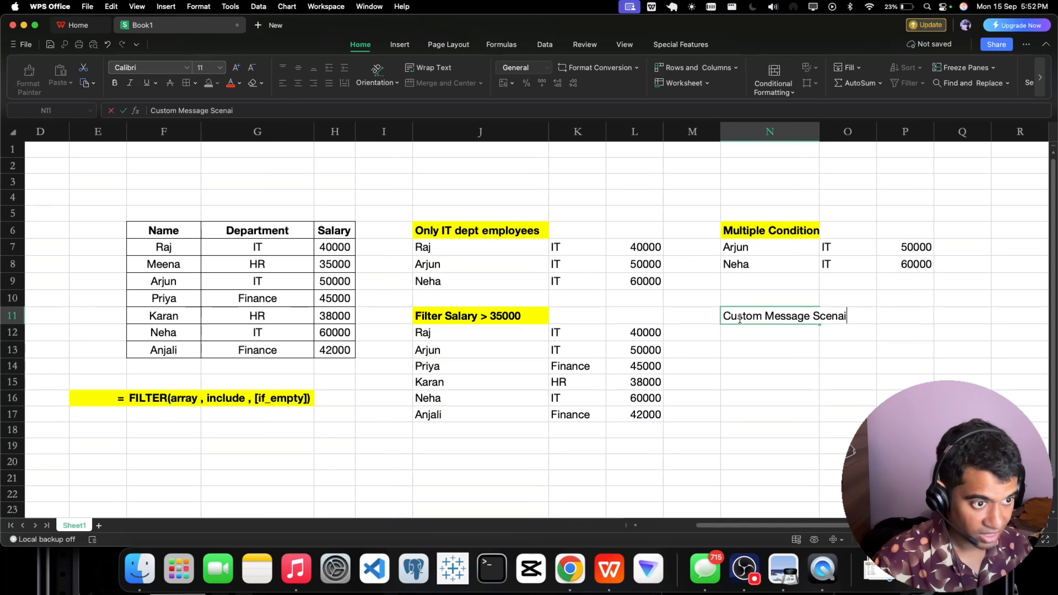
{"action": "type", "text": "rio"}
{"action": "key", "text": "Return"}
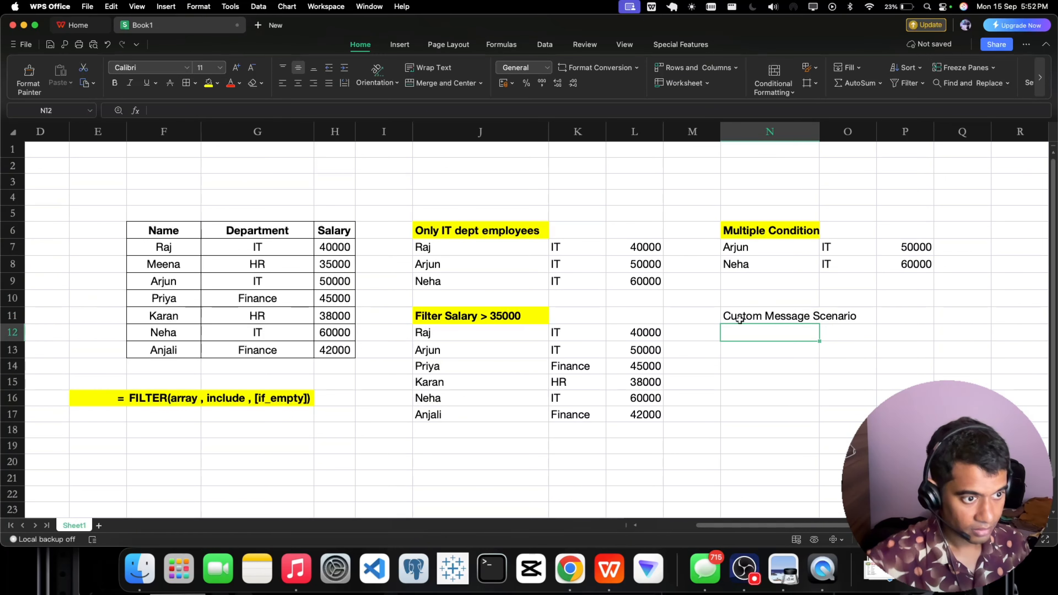
Copy the bold yellow heading format from N6 to N11 and widen column N to fit the full heading.
{"action": "left_click", "coordinate": [740, 320]}
{"action": "left_click", "coordinate": [768, 231]}
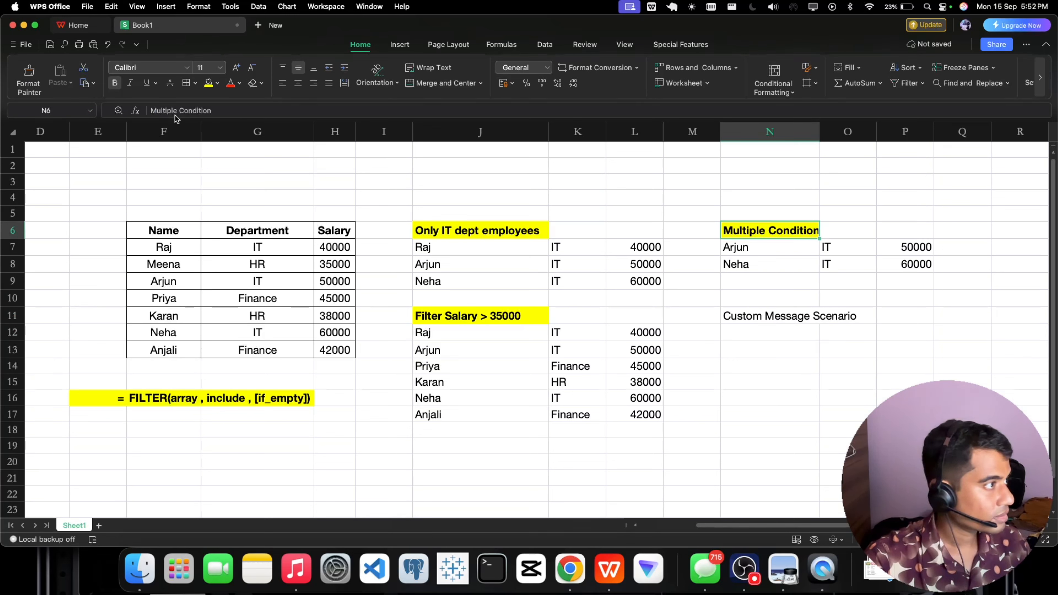
{"action": "left_click", "coordinate": [31, 86]}
{"action": "left_click", "coordinate": [766, 319]}
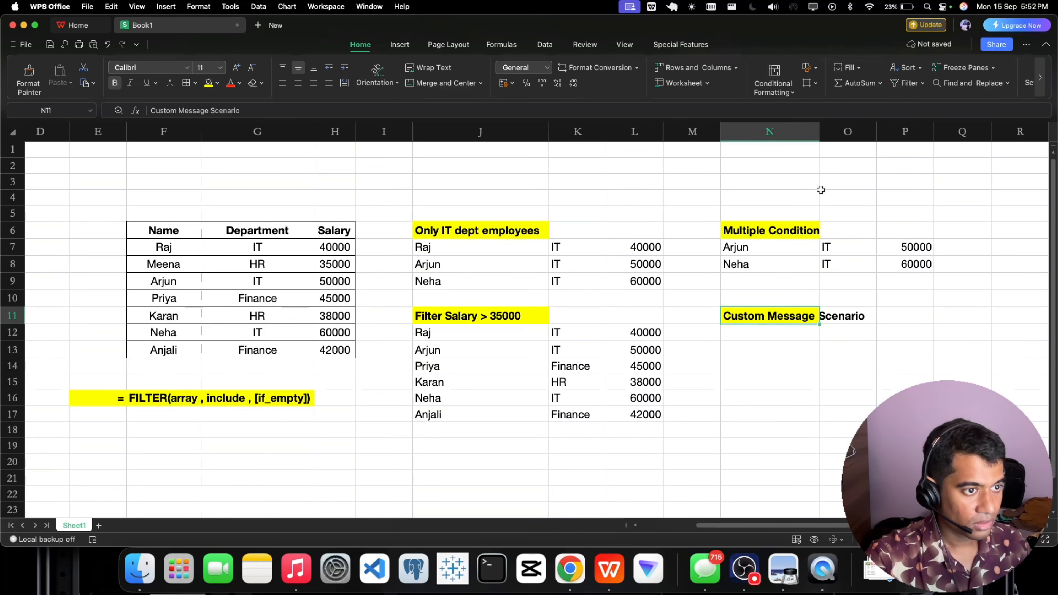
{"action": "left_click_drag", "start_coordinate": [820, 138], "coordinate": [867, 139]}
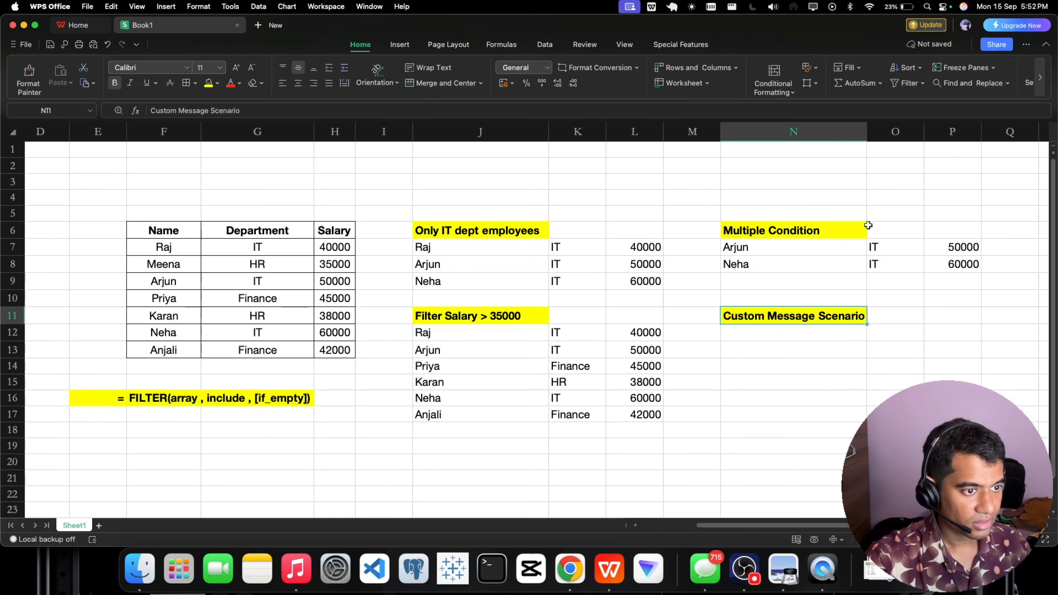
{"action": "left_click", "coordinate": [868, 391]}
Start a FILTER formula in N12 with the table data F7:H13 as the array argument.
{"action": "double_click", "coordinate": [771, 336]}
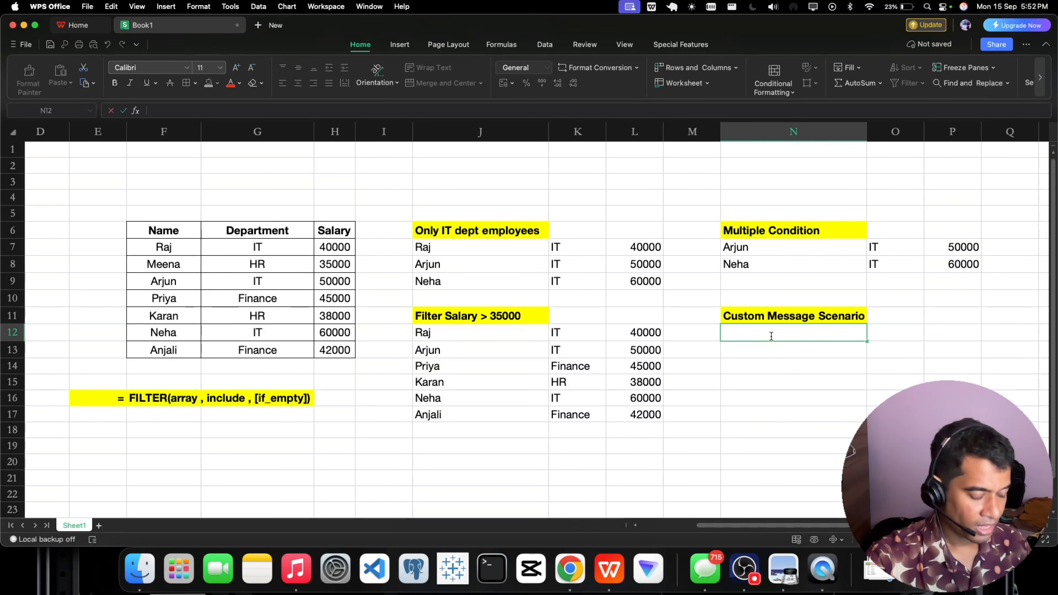
{"action": "type", "text": "="}
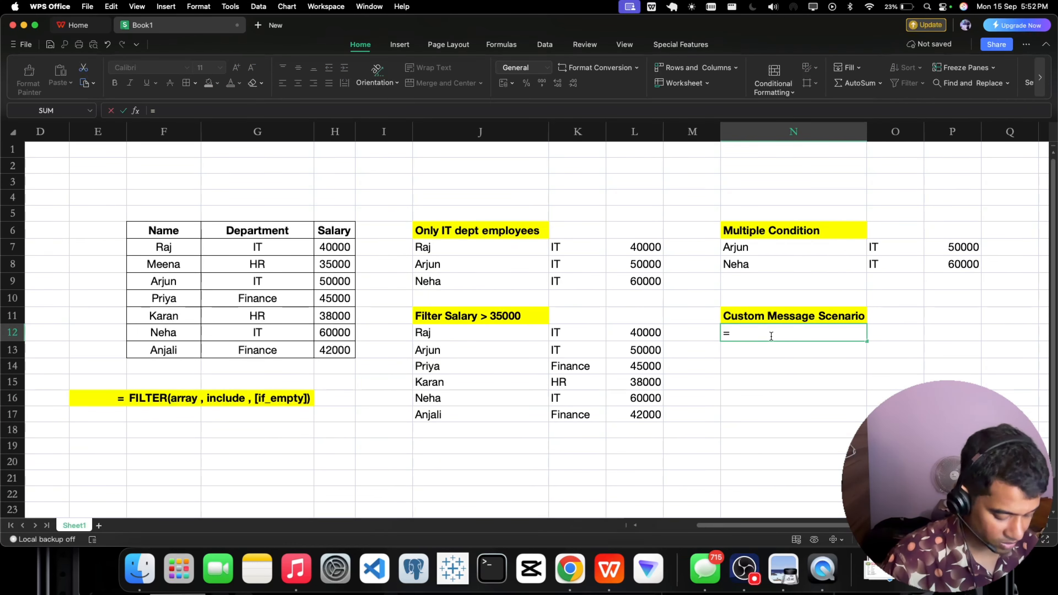
{"action": "type", "text": "filter("}
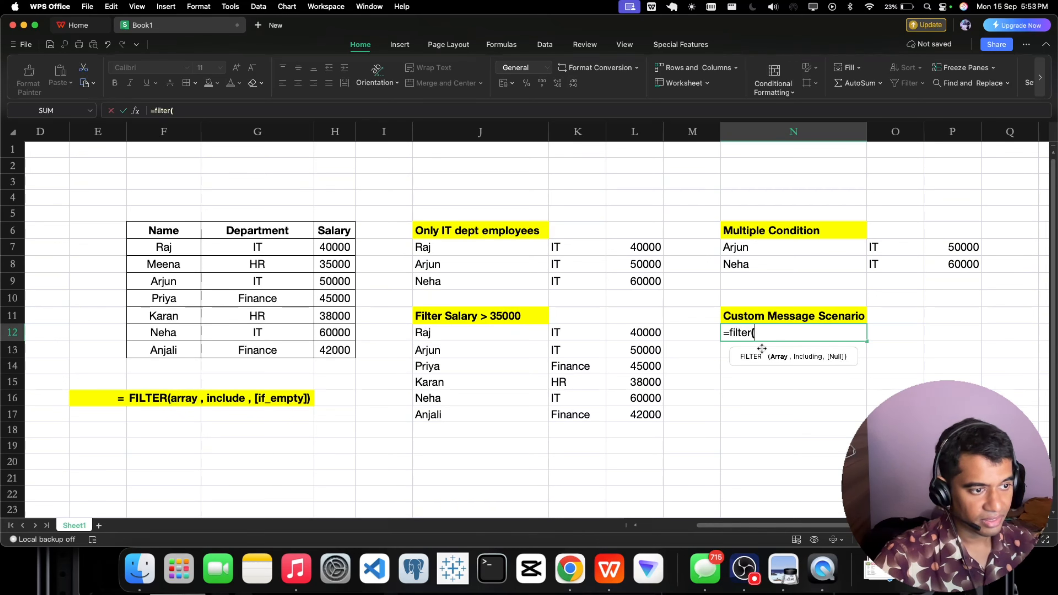
{"action": "left_click_drag", "start_coordinate": [163, 249], "coordinate": [329, 349]}
{"action": "type", "text": ","}
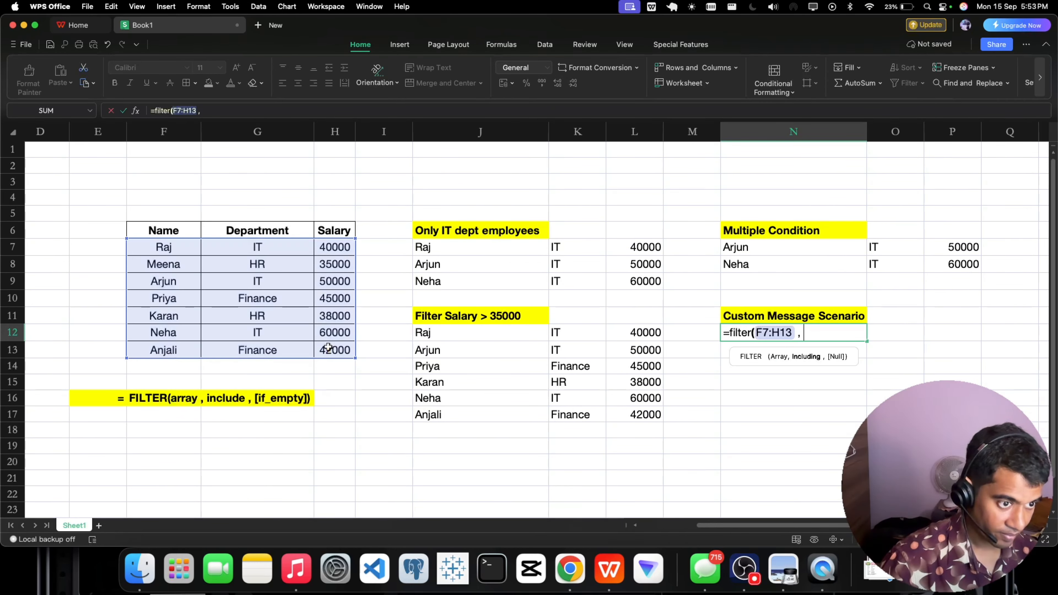
Add the salary condition H7:H13 > 60000 as the include argument of the N12 formula.
{"action": "left_click_drag", "start_coordinate": [332, 246], "coordinate": [339, 348]}
{"action": "type", "text": ">"}
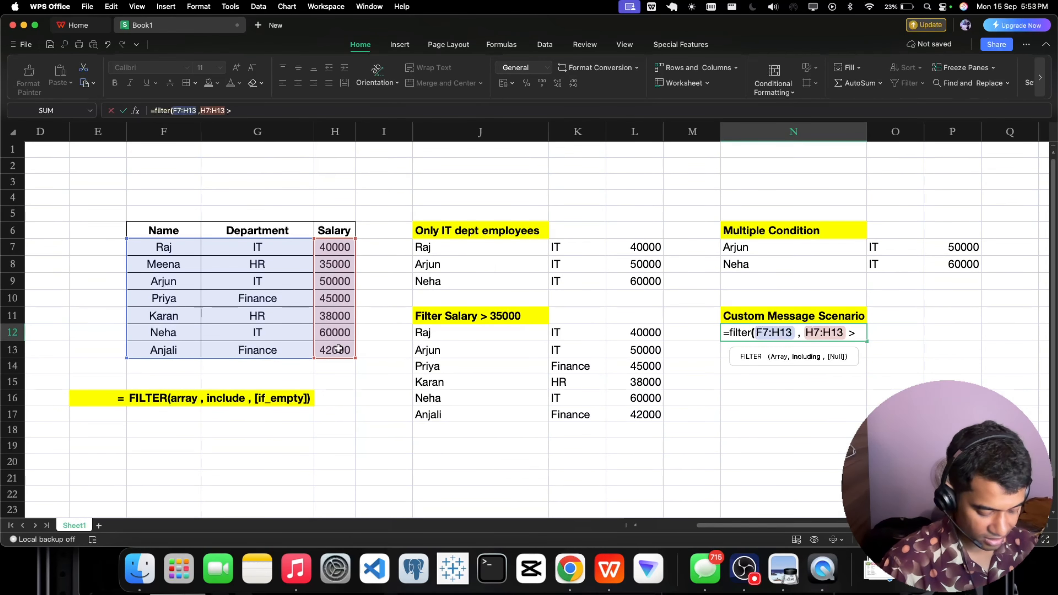
{"action": "type", "text": " 60000"}
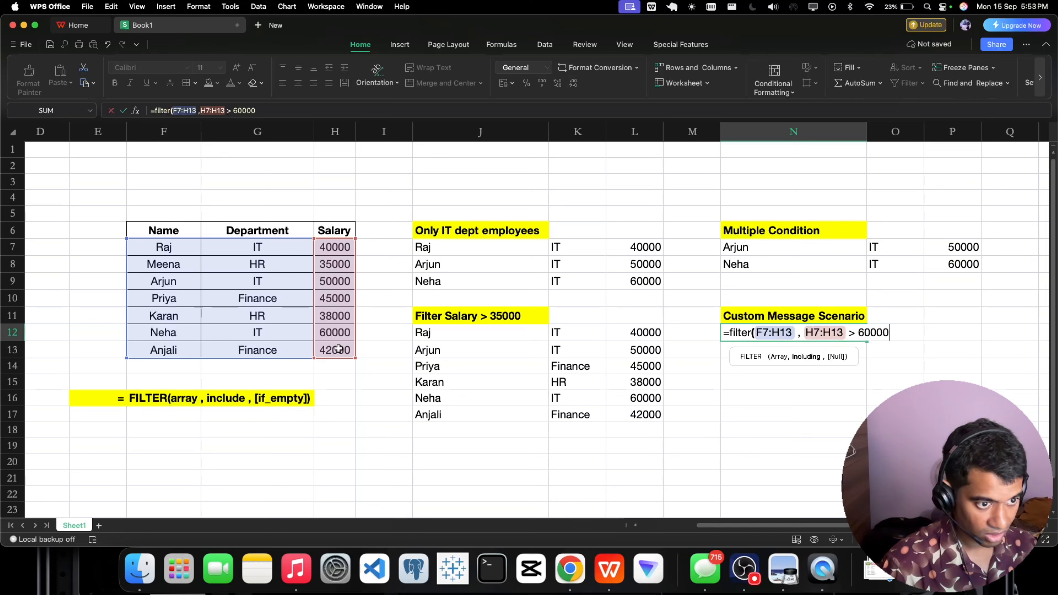
{"action": "type", "text": " ,\""}
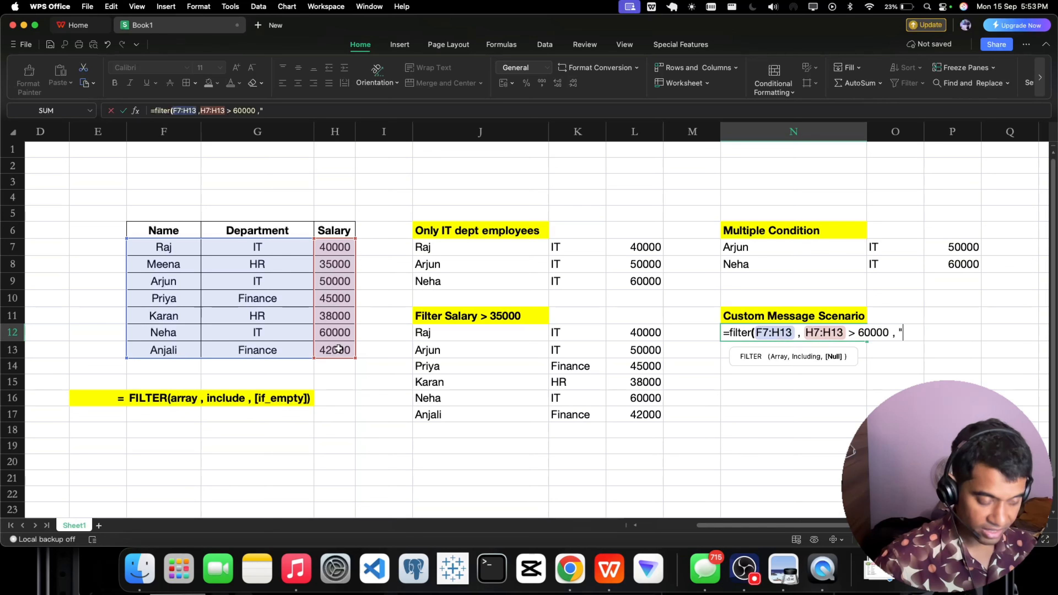
{"action": "type", "text": "No"}
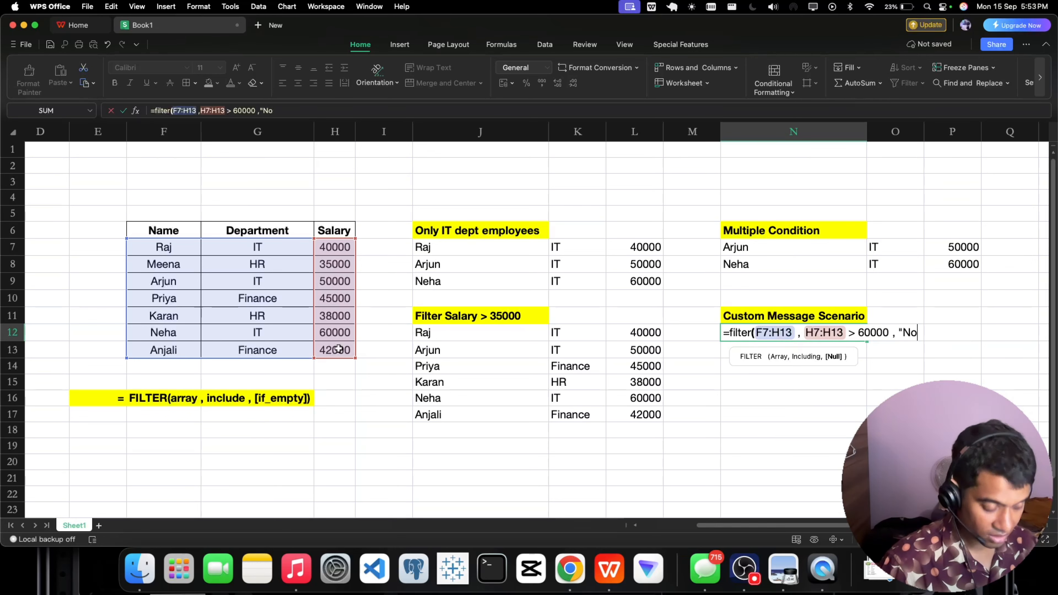
{"action": "type", "text": "t Foun"}
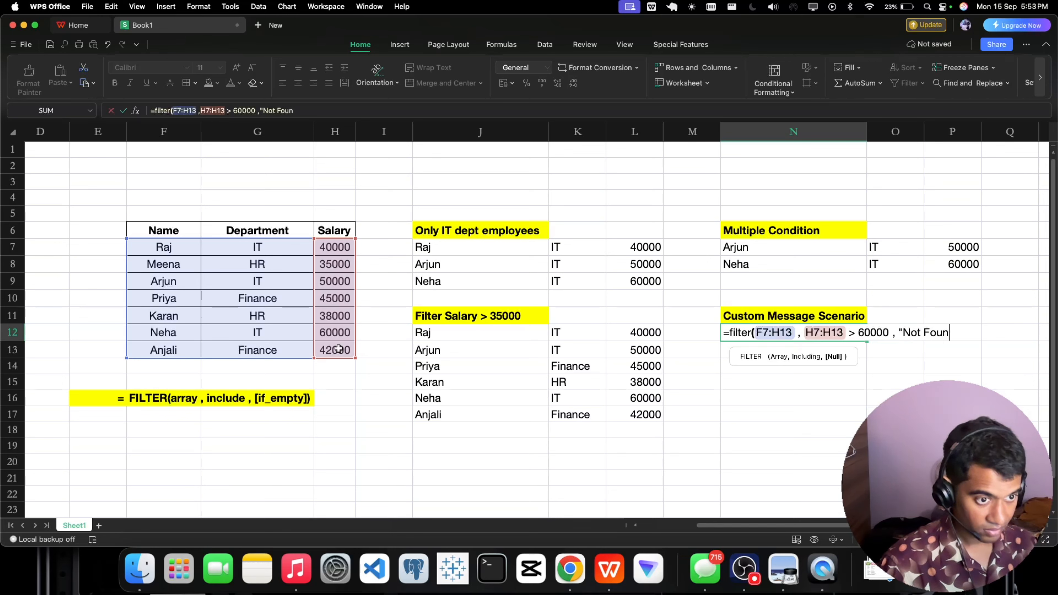
{"action": "type", "text": "d\")"}
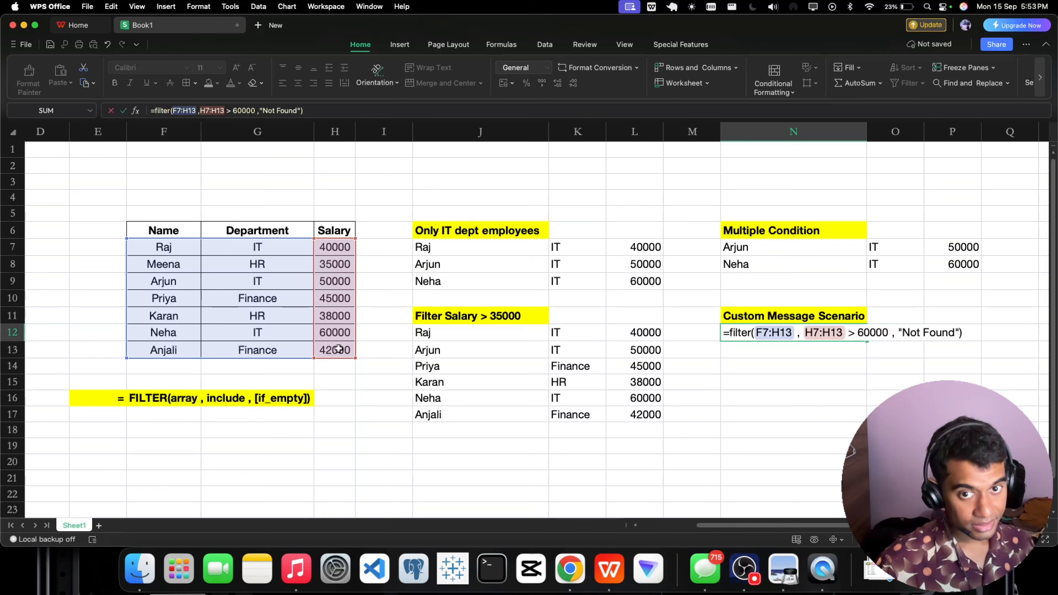
Add "Not Found" as the if-empty argument of the N12 formula, then close and enter it.
{"action": "key", "text": "Return"}
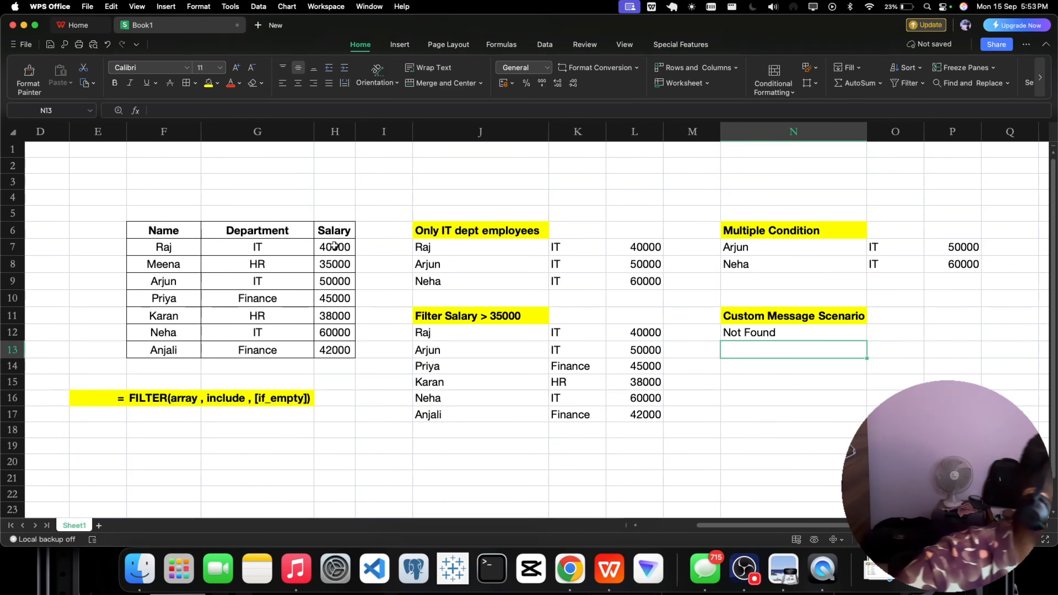
Check the salaries in H7:H13 against the 60000 limit and set the salary in H12 to 62000.
{"action": "left_click_drag", "start_coordinate": [334, 247], "coordinate": [337, 345]}
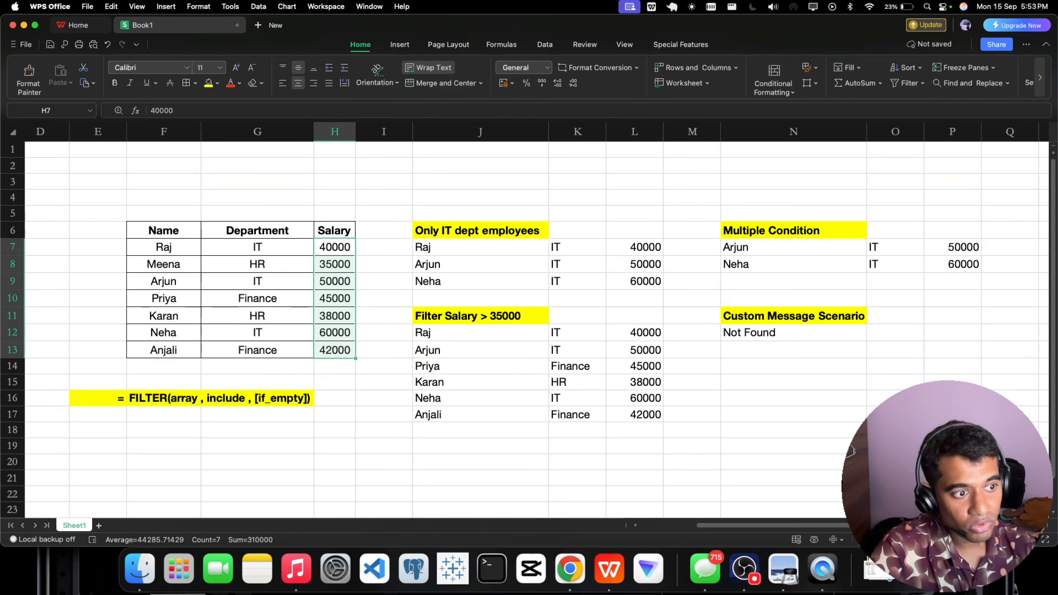
{"action": "left_click", "coordinate": [766, 322]}
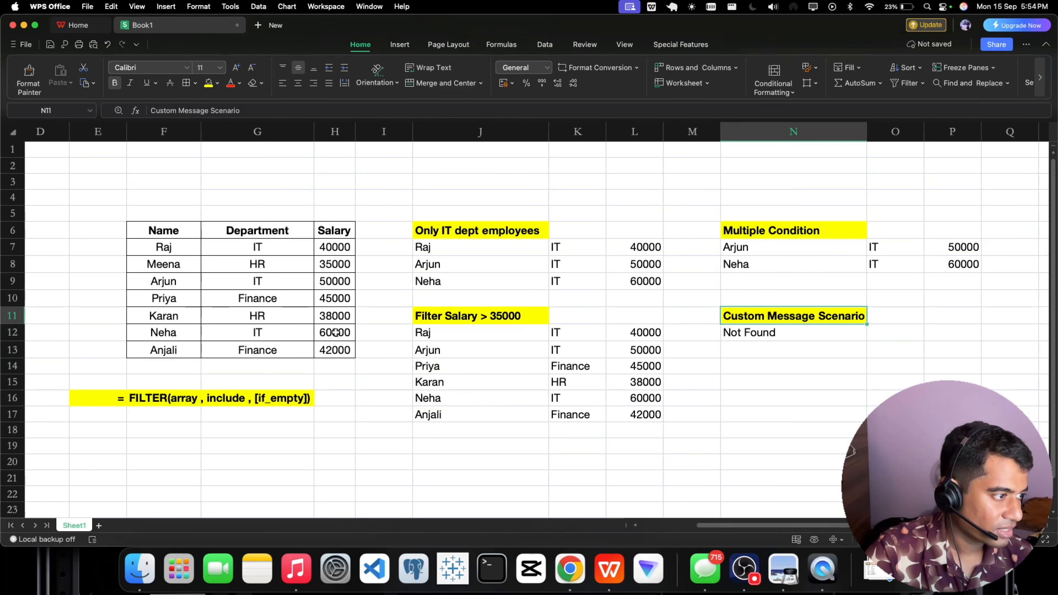
{"action": "left_click", "coordinate": [247, 362]}
{"action": "left_click_drag", "start_coordinate": [161, 337], "coordinate": [331, 333]}
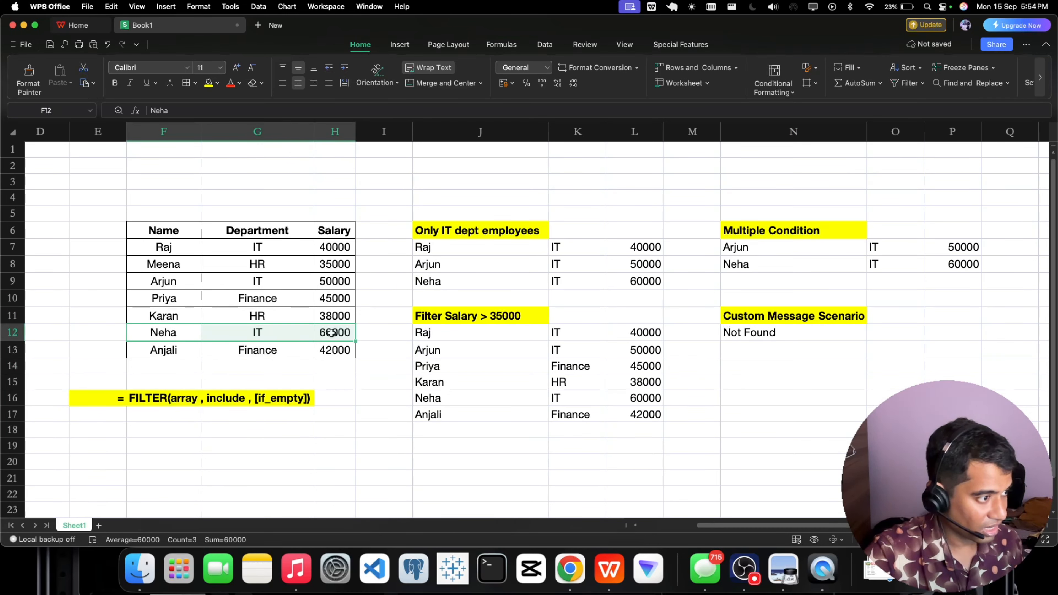
{"action": "double_click", "coordinate": [332, 332]}
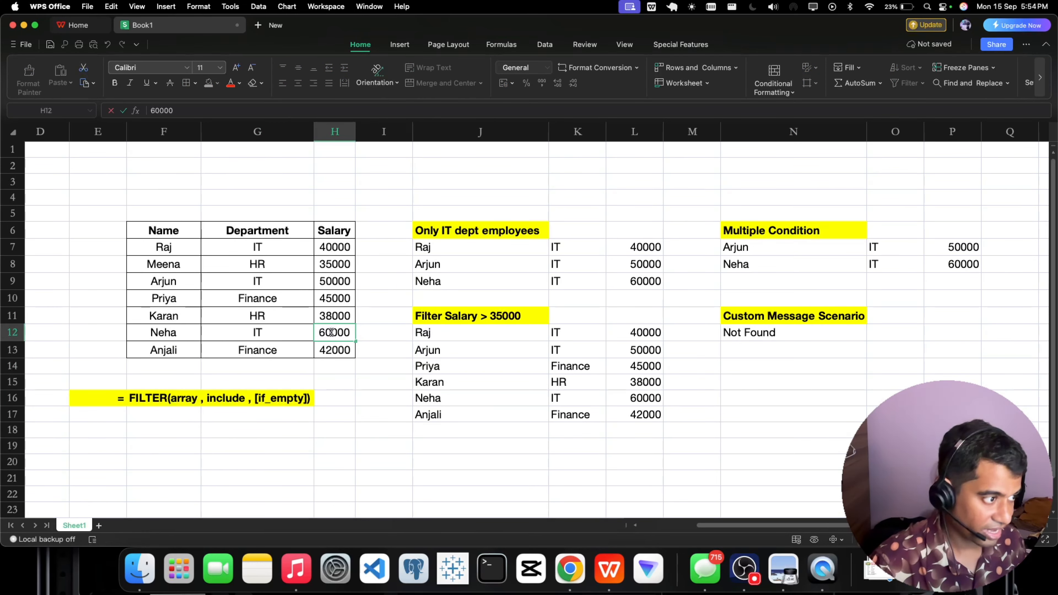
{"action": "key", "text": "BackSpace"}
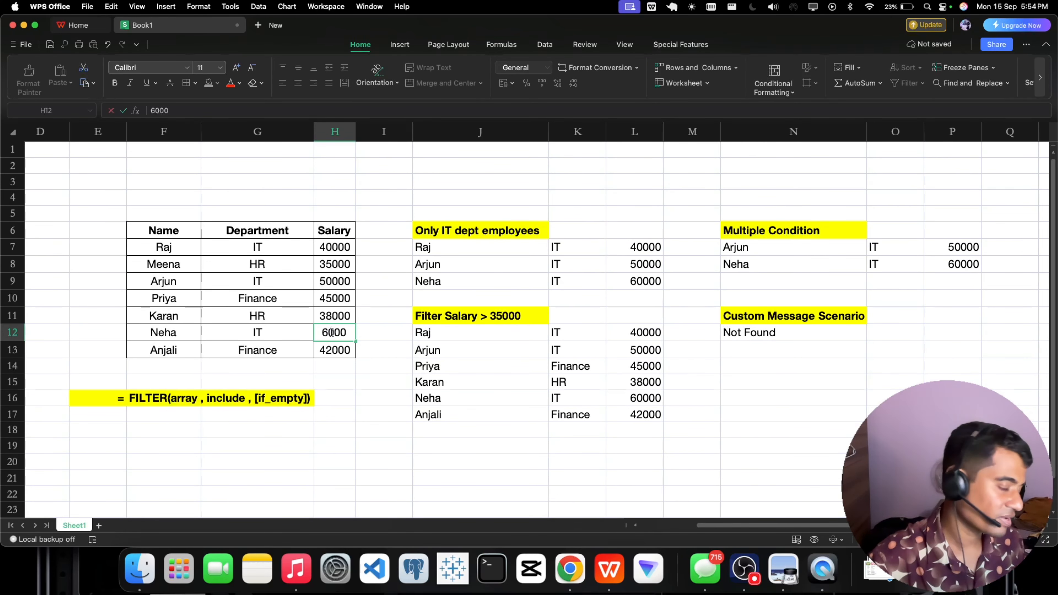
{"action": "type", "text": "2"}
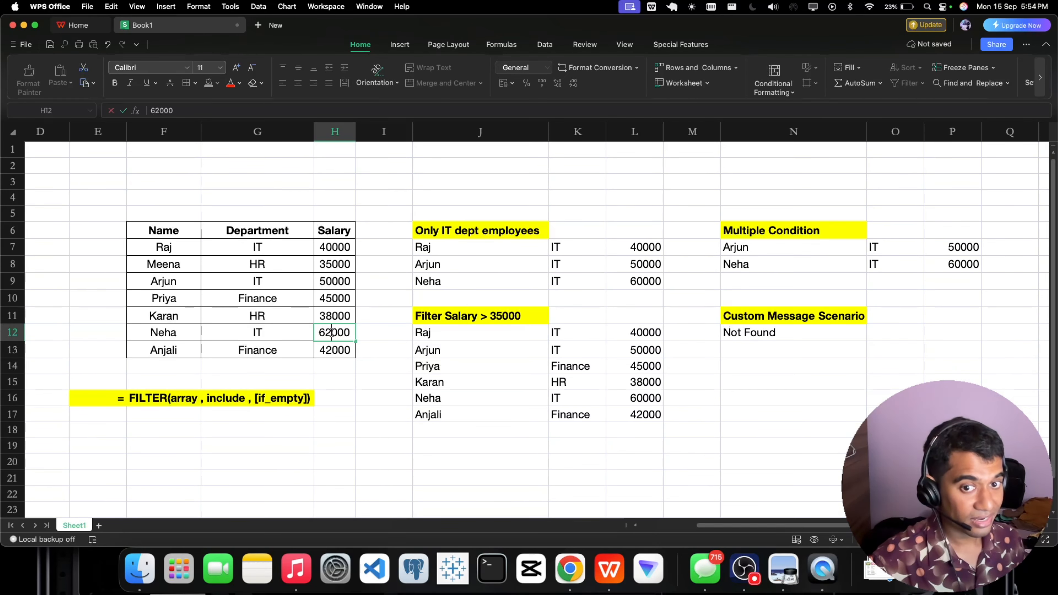
{"action": "key", "text": "Return"}
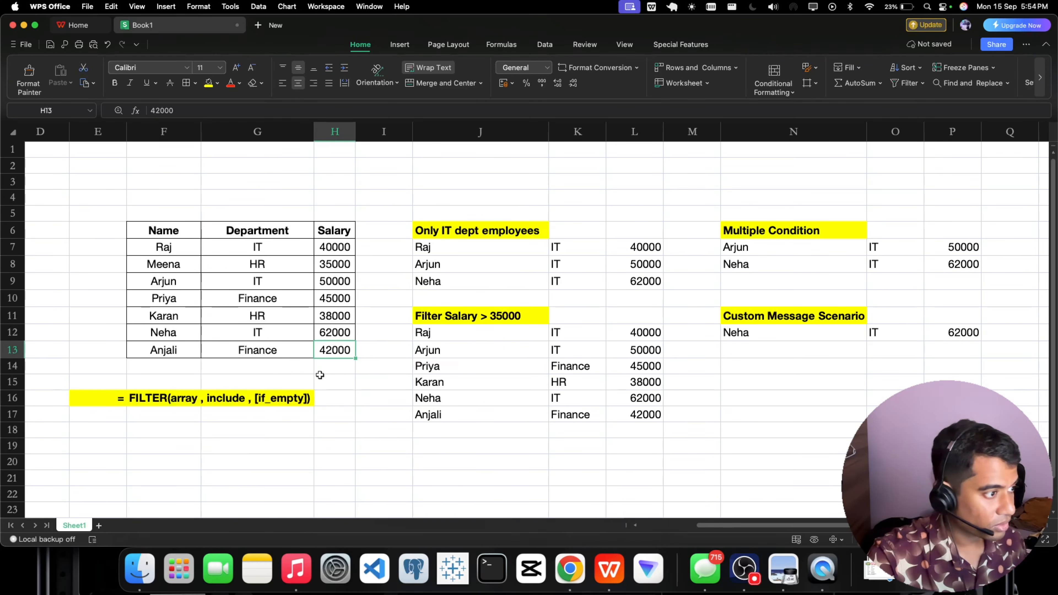
Set the salary in H8 to 80000.
{"action": "double_click", "coordinate": [333, 266]}
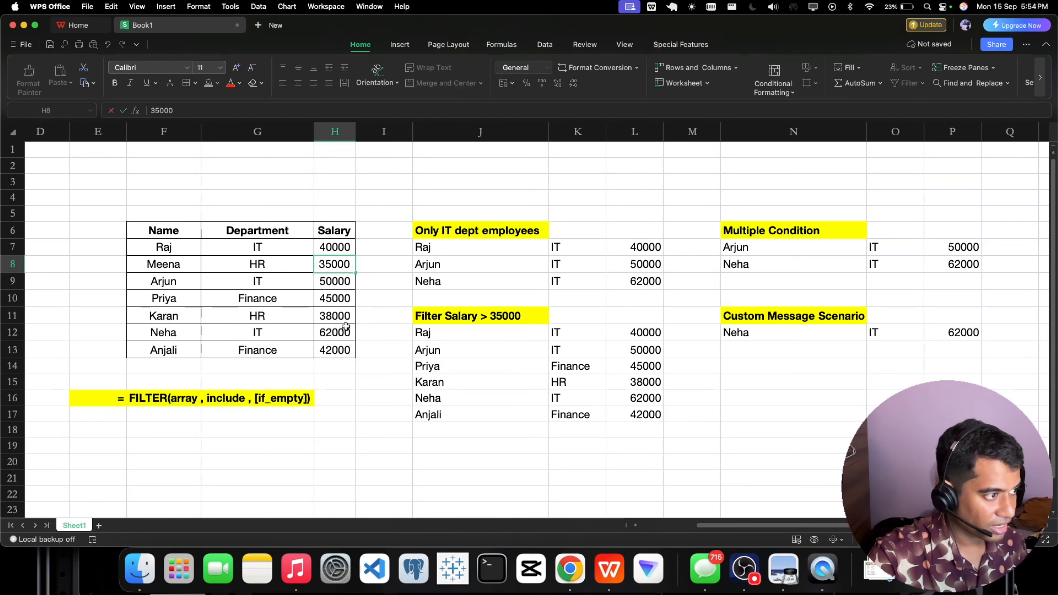
{"action": "key", "text": "BackSpace"}
{"action": "key", "text": "BackSpace"}
{"action": "type", "text": "80"}
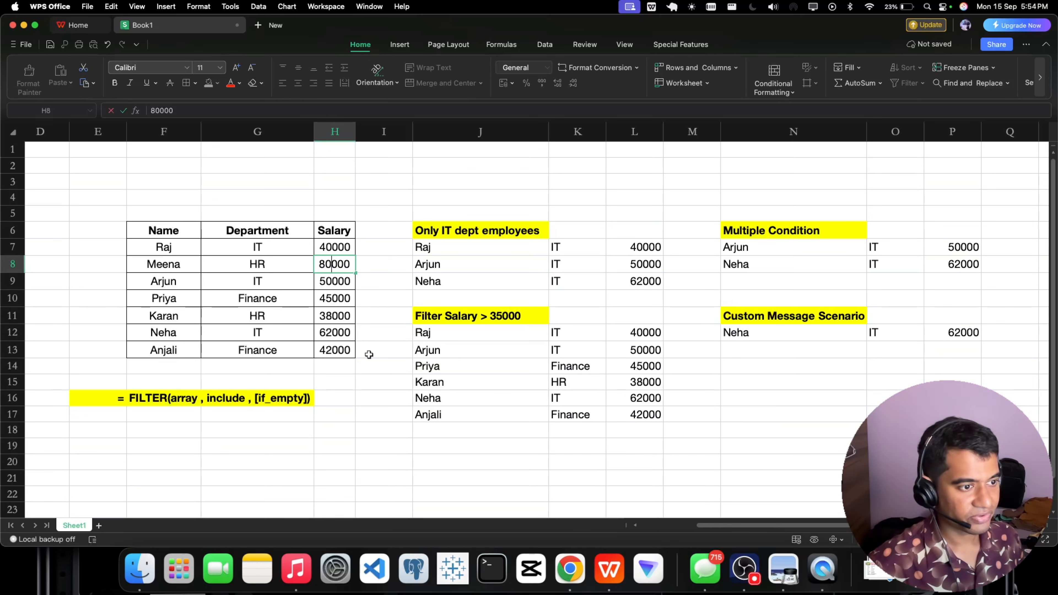
{"action": "key", "text": "Return"}
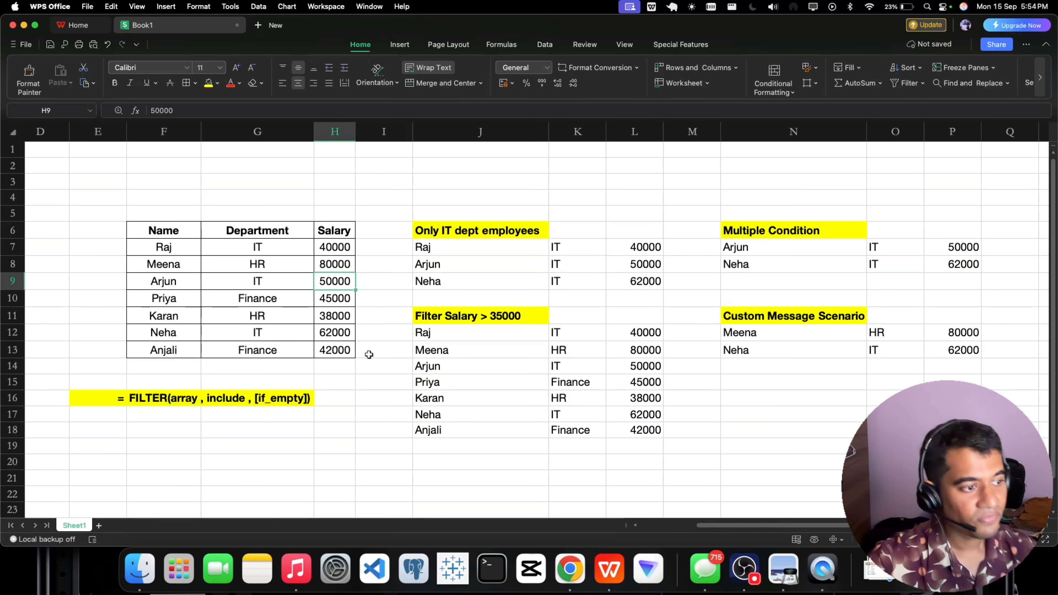
Examine how the changed H8 salary is handled in the "Filter Salary > 35000" and "Custom Message Scenario" results.
{"action": "left_click", "coordinate": [616, 353]}
{"action": "left_click_drag", "start_coordinate": [462, 352], "coordinate": [748, 337]}
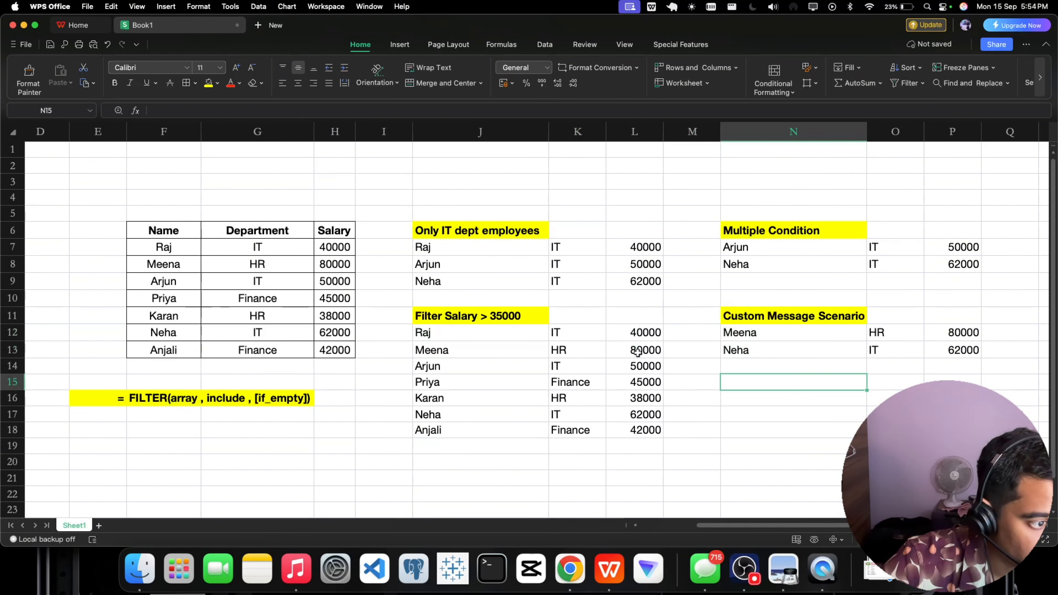
{"action": "left_click_drag", "start_coordinate": [434, 354], "coordinate": [629, 354]}
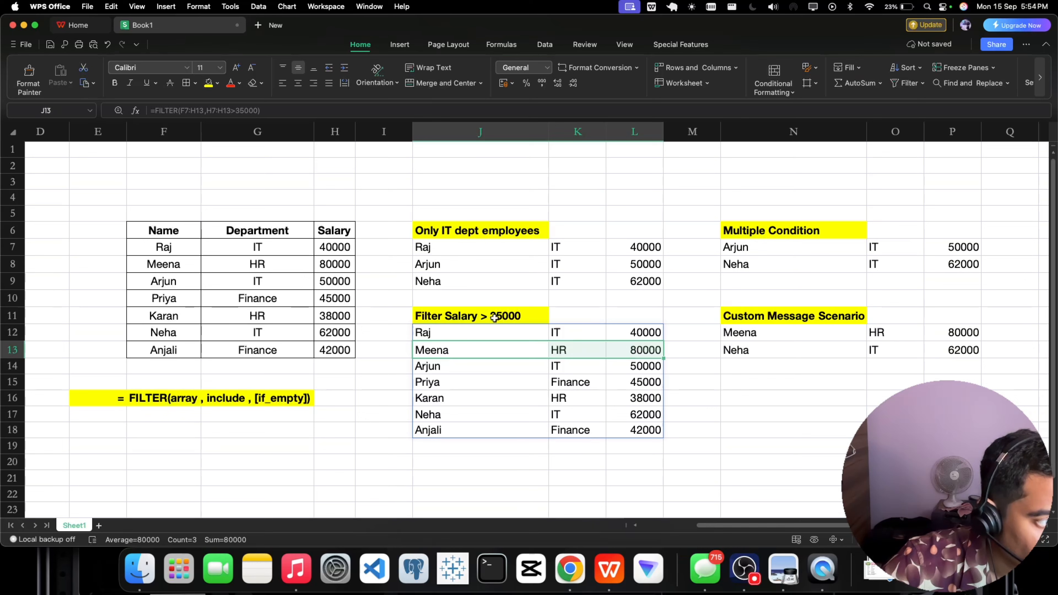
{"action": "left_click", "coordinate": [636, 351]}
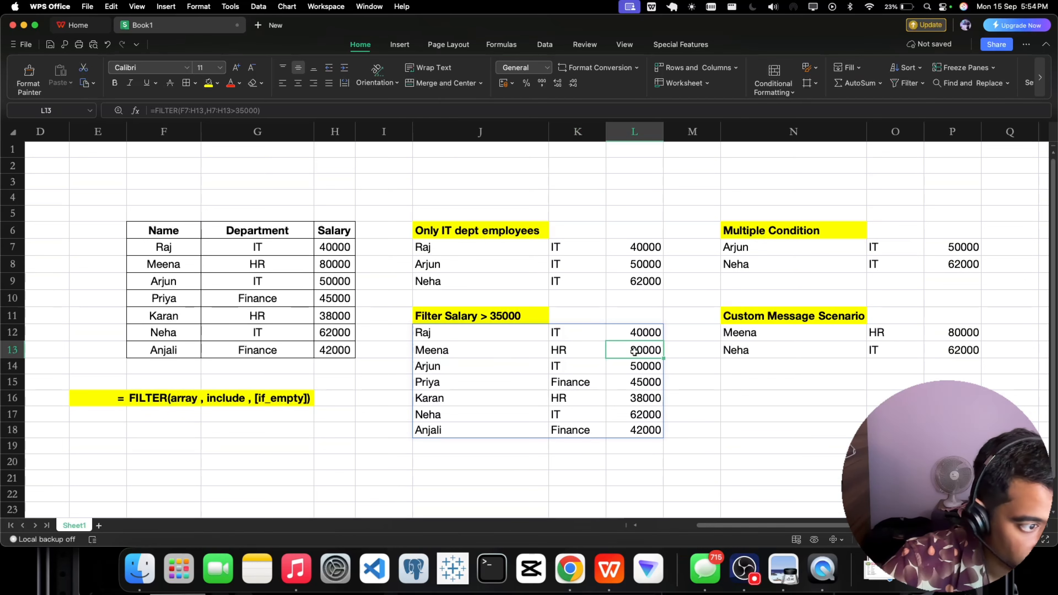
{"action": "left_click", "coordinate": [742, 336]}
{"action": "left_click", "coordinate": [769, 402]}
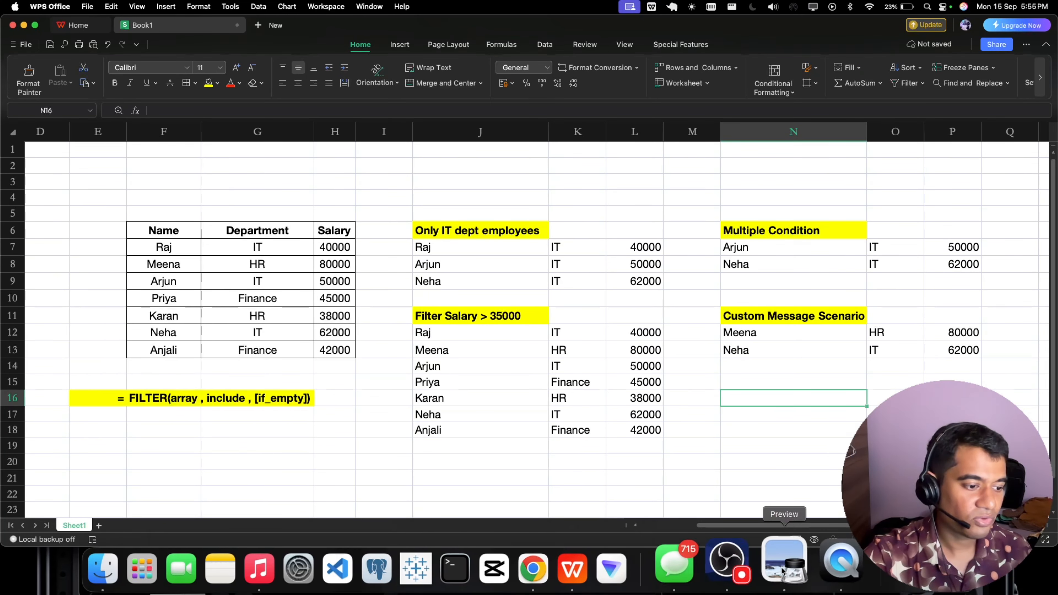
{"action": "left_click", "coordinate": [744, 566]}
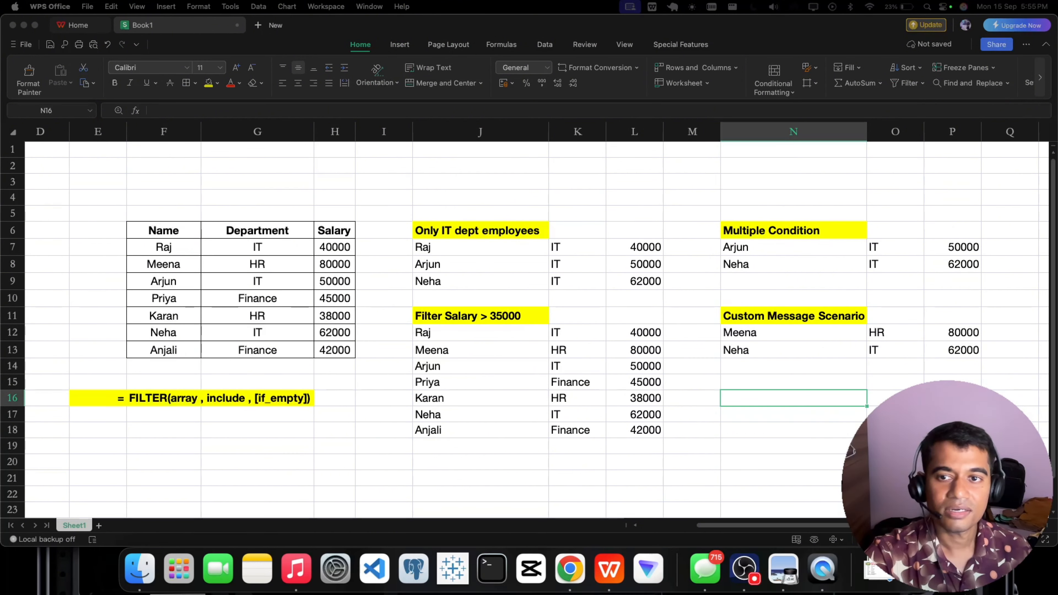